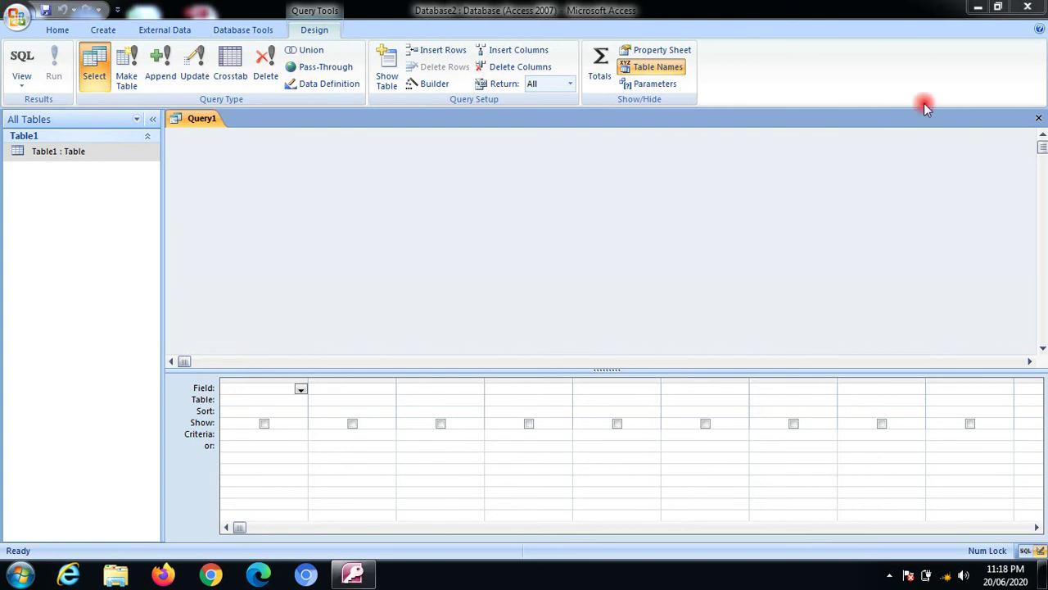
Close the empty Query1 design, and look over Table1's records in its datasheet before closing the table
left_click(1038, 118)
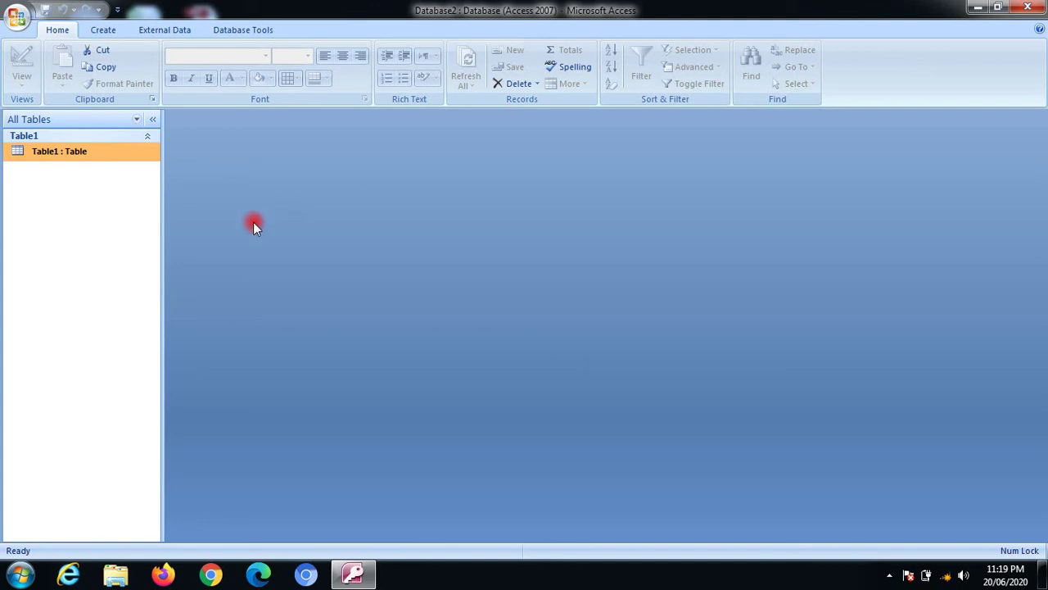
double_click(87, 153)
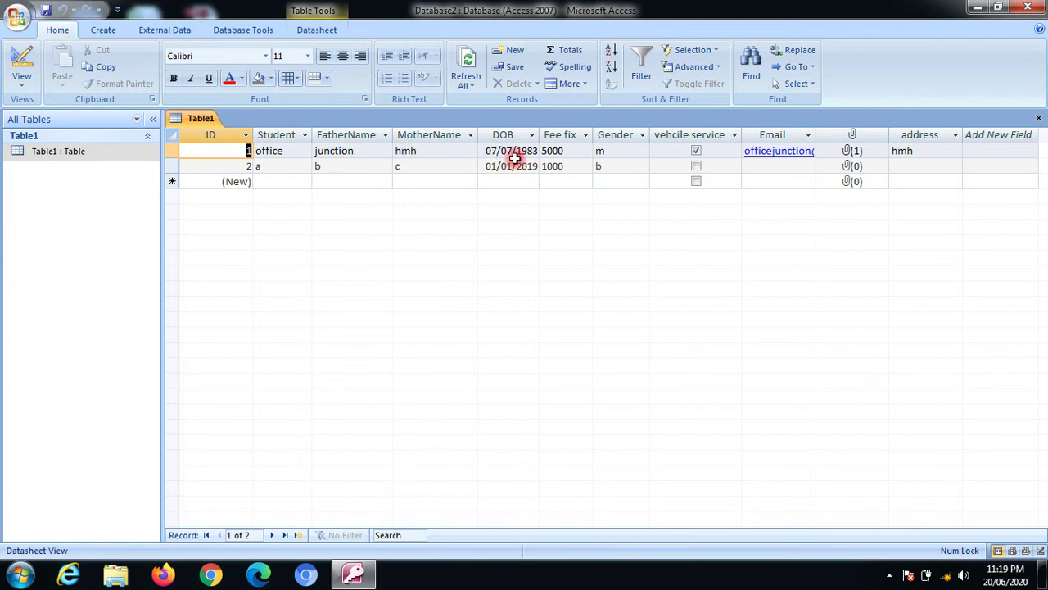
left_click(602, 156)
type("m")
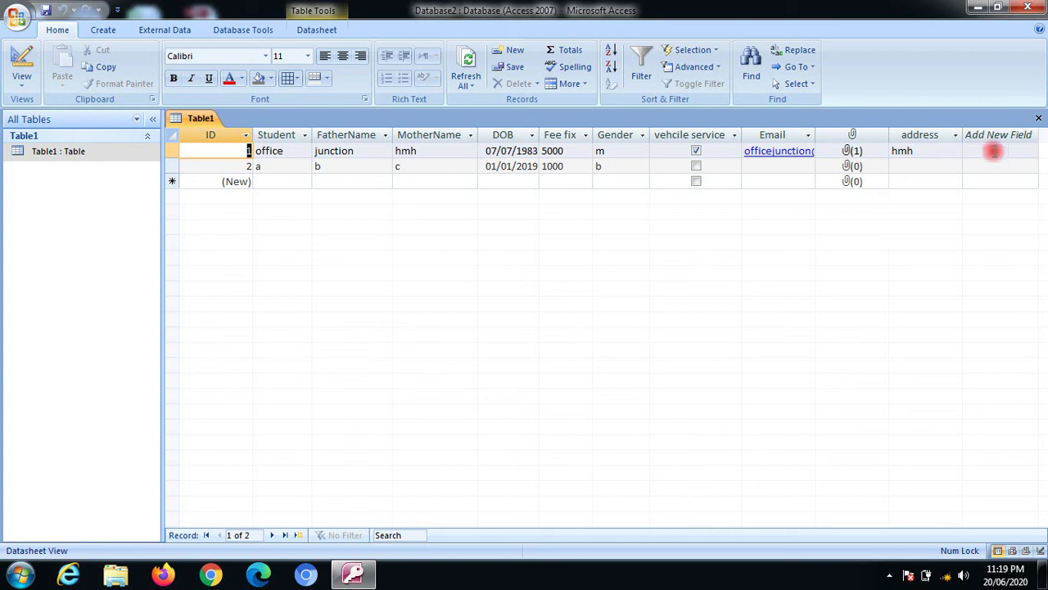
left_click(1038, 121)
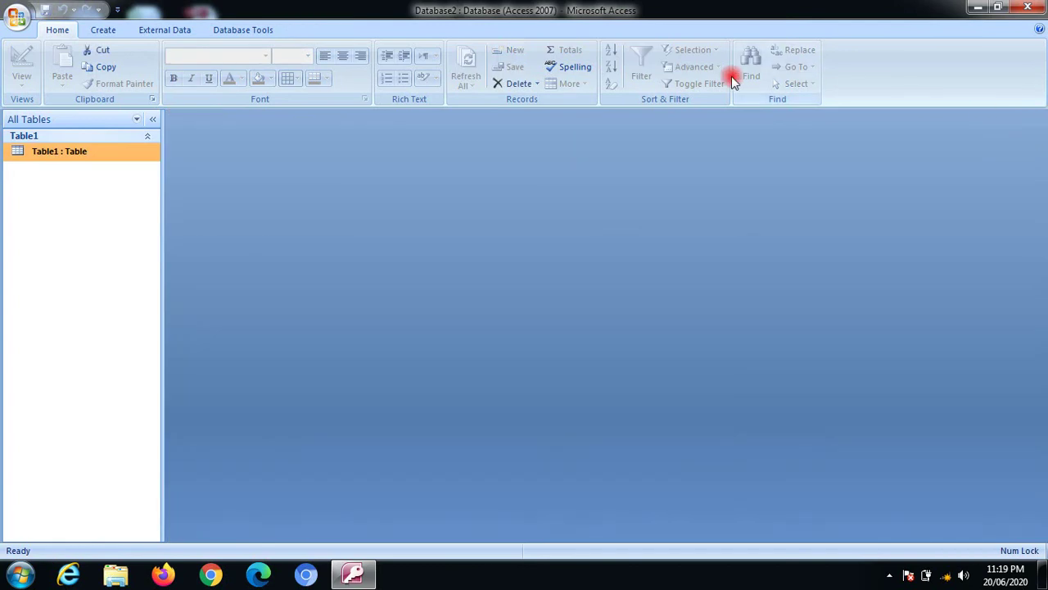
Create a table from the Contacts template and save it as Table2
left_click(105, 31)
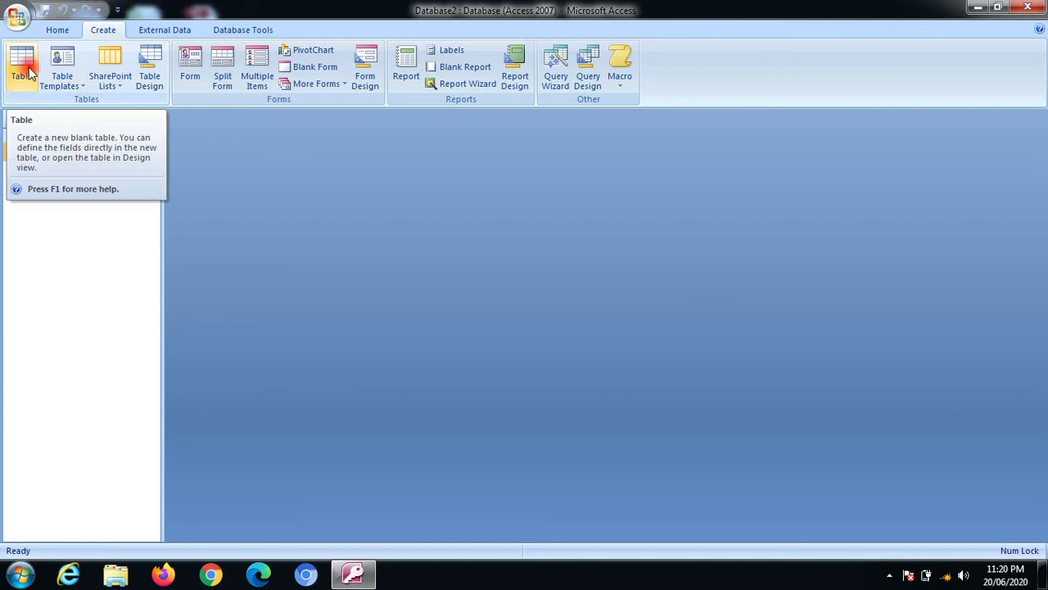
left_click(82, 87)
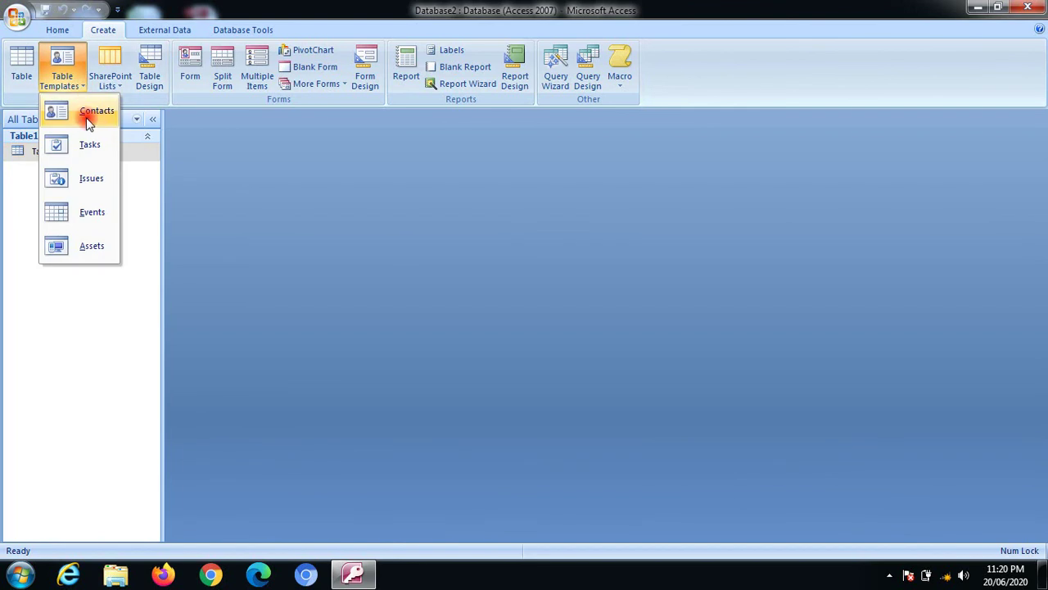
left_click(87, 109)
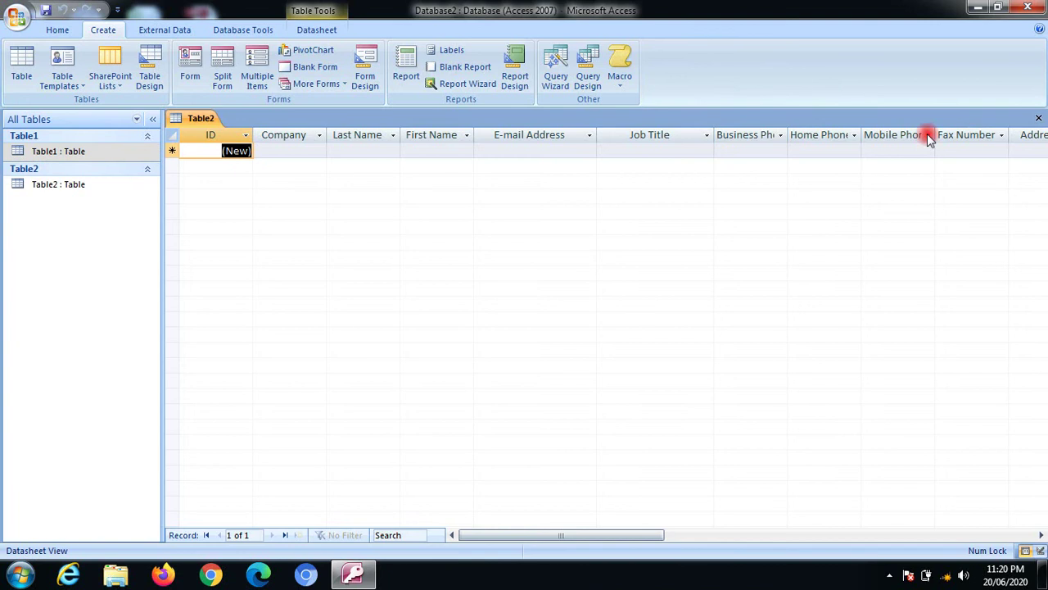
left_click(1040, 118)
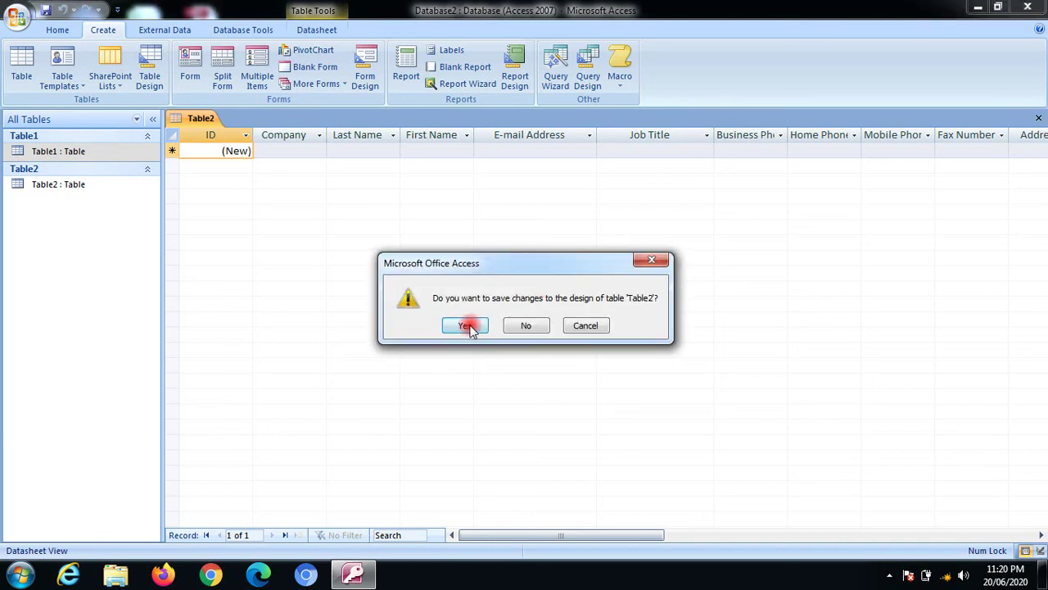
left_click(469, 326)
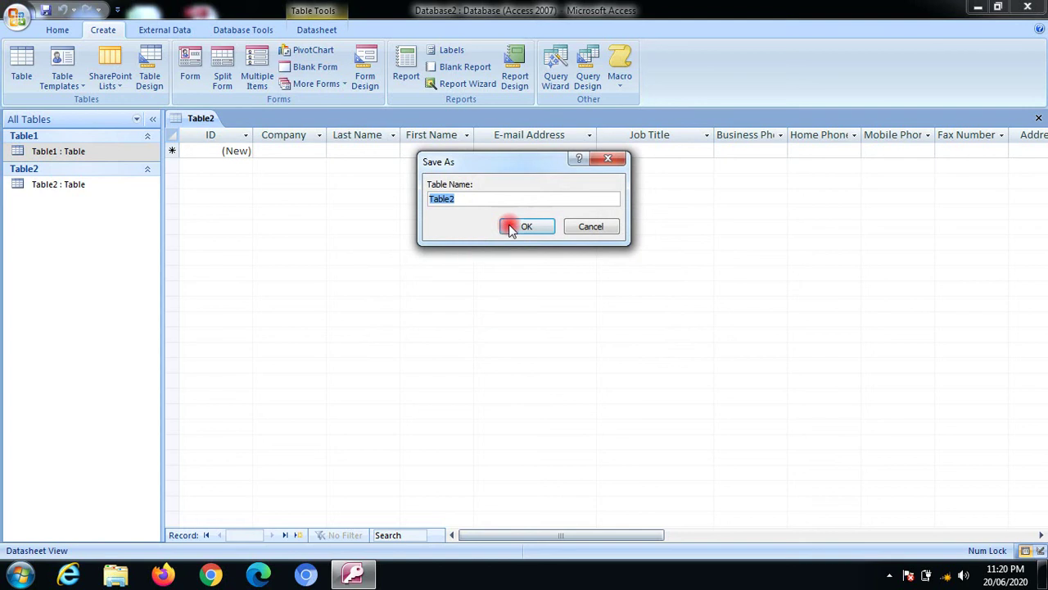
left_click(511, 229)
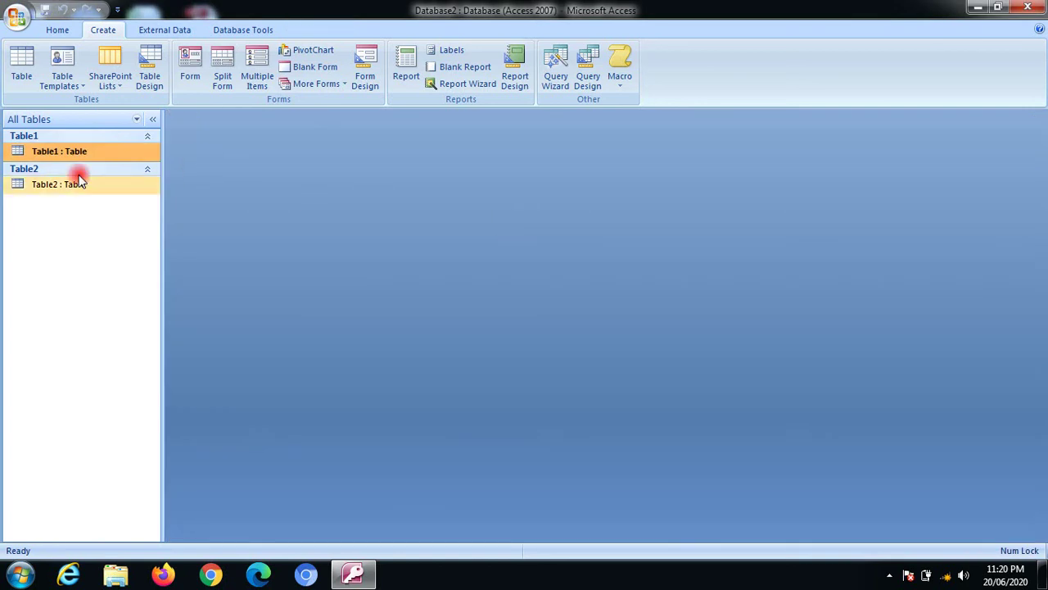
left_click(115, 190)
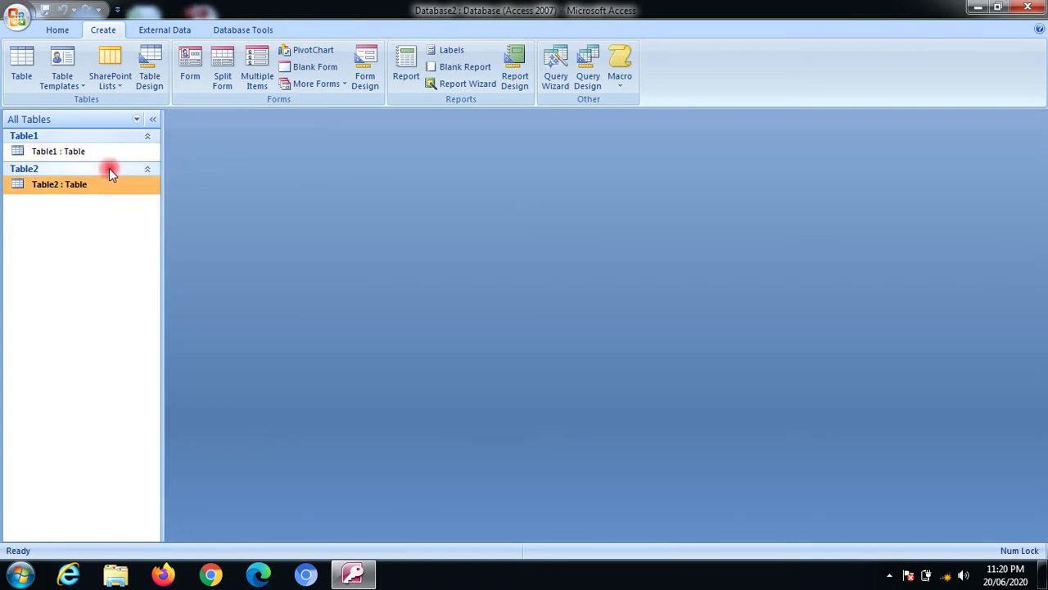
left_click(106, 153)
left_click(110, 183)
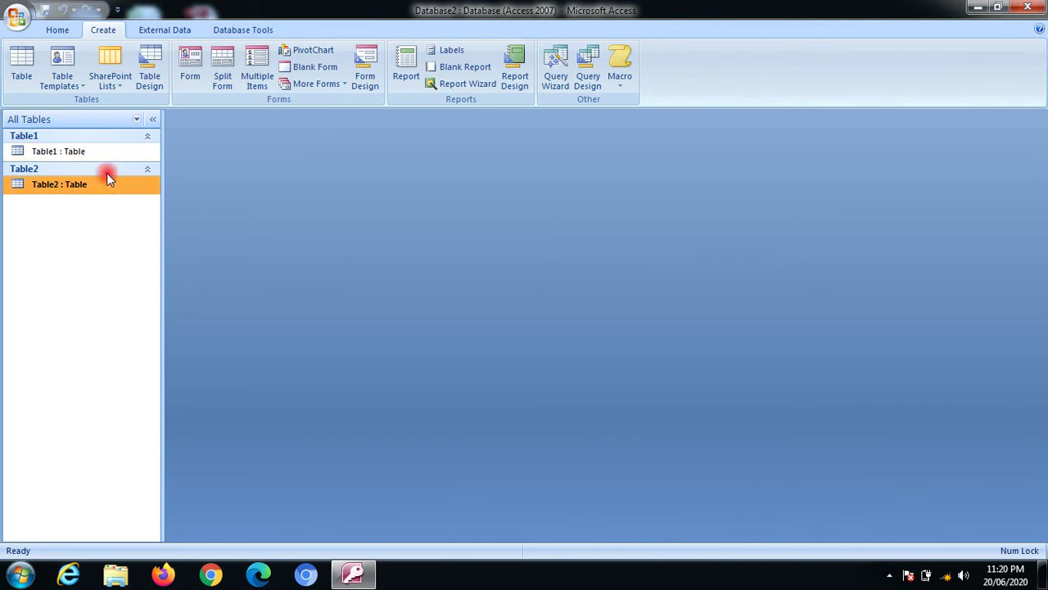
left_click(107, 151)
left_click(110, 187)
left_click(108, 152)
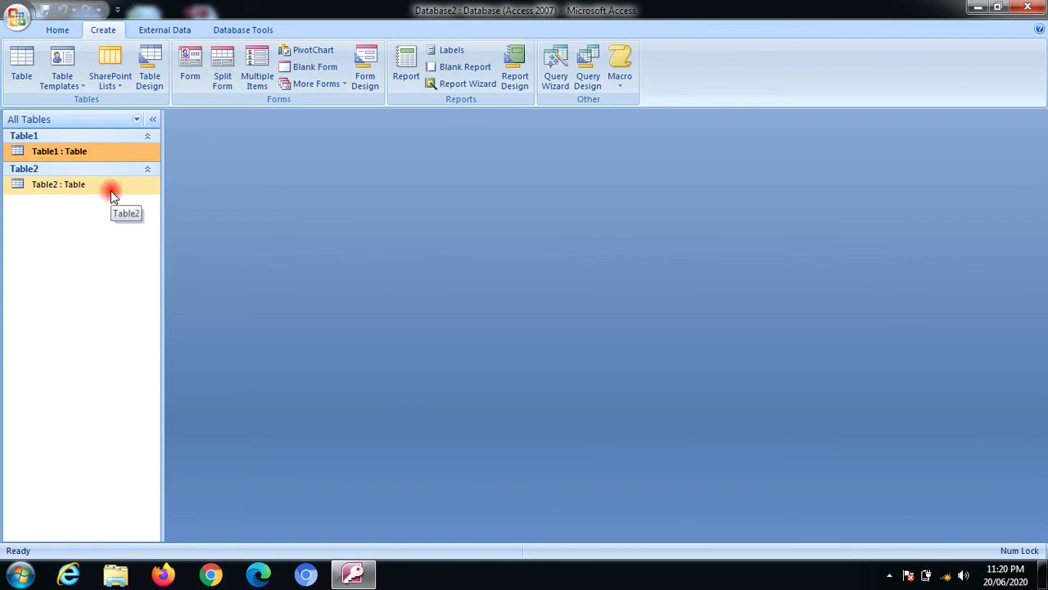
left_click(111, 185)
left_click(120, 158)
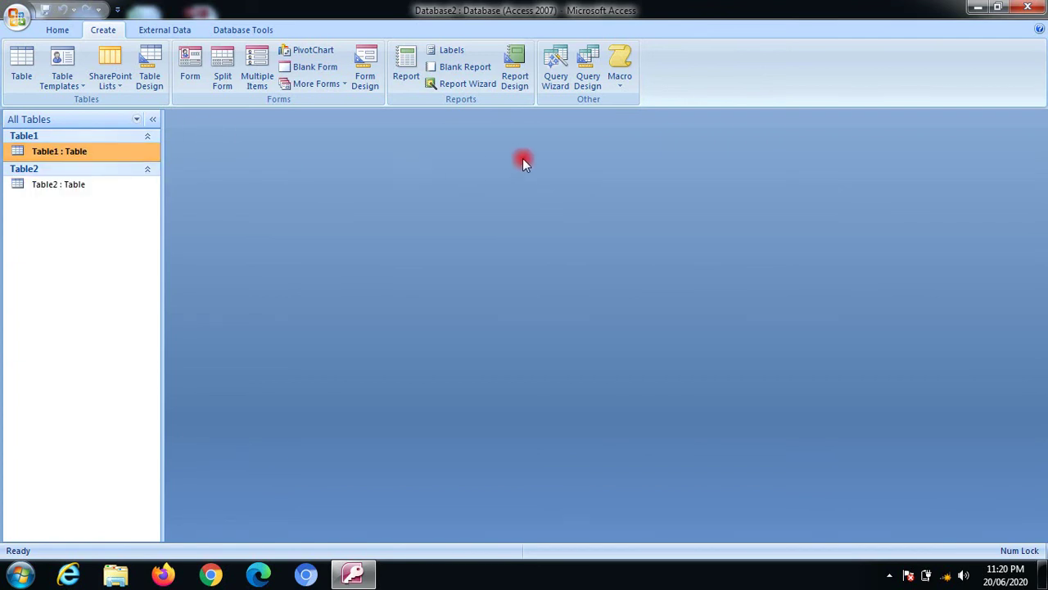
left_click(97, 190)
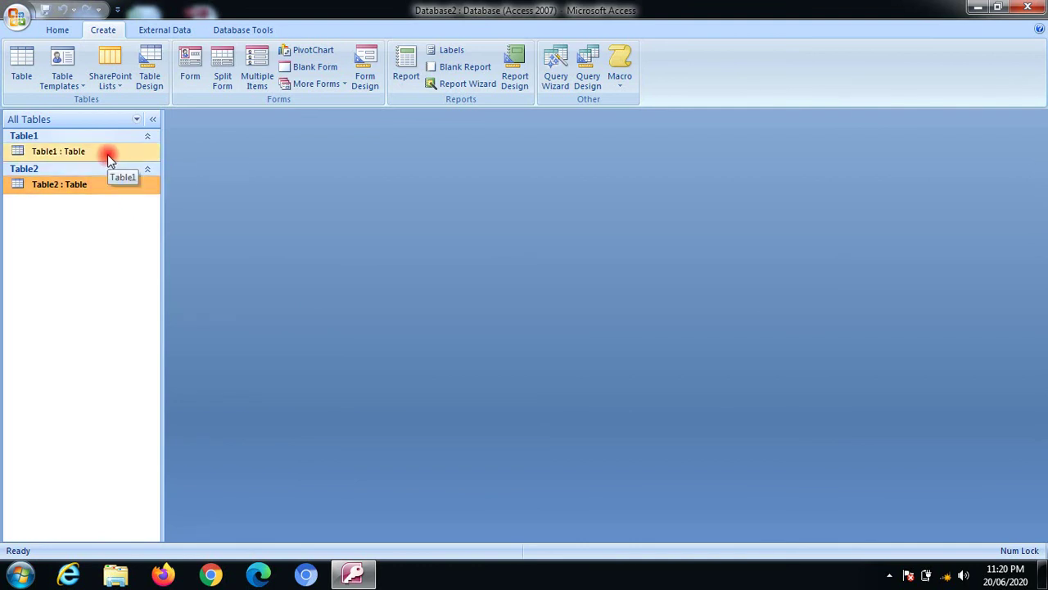
Select Table1 as the source and start a new query with the Simple Query Wizard
left_click(108, 156)
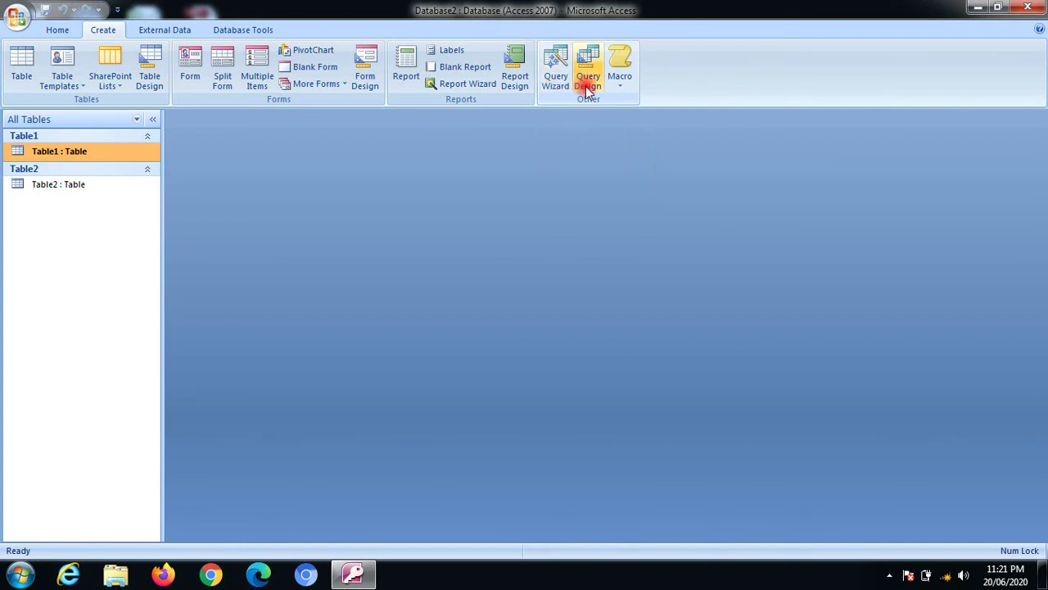
left_click(619, 87)
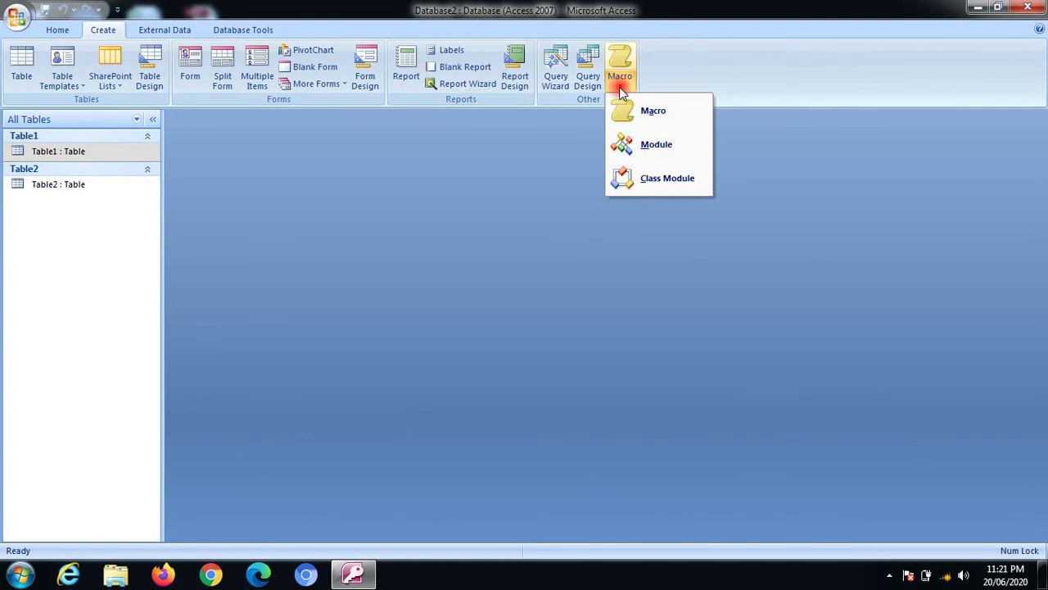
left_click(559, 73)
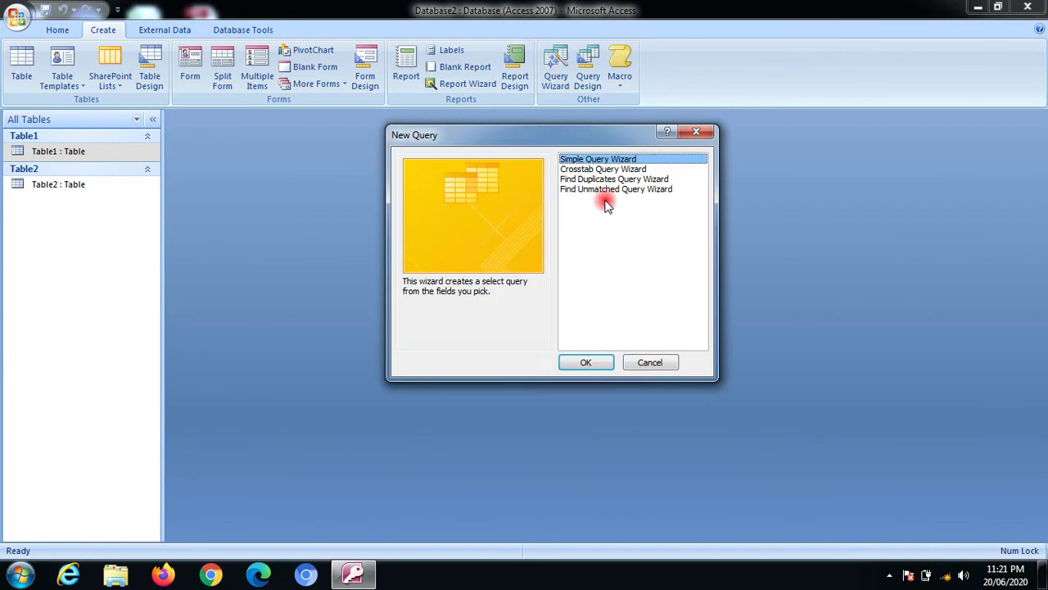
left_click_drag(519, 134, 469, 144)
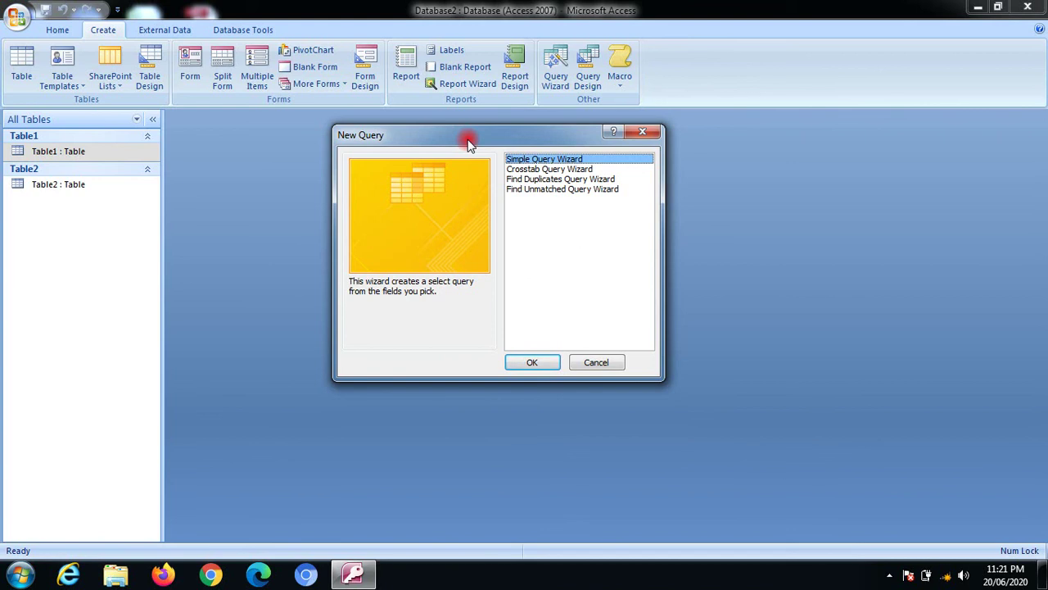
left_click(68, 154)
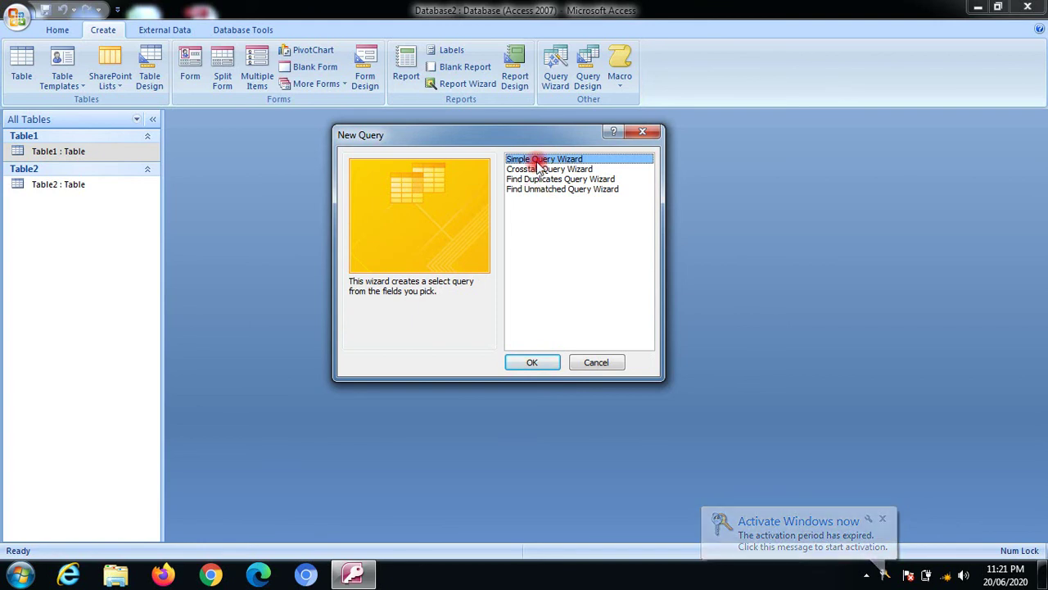
left_click(534, 360)
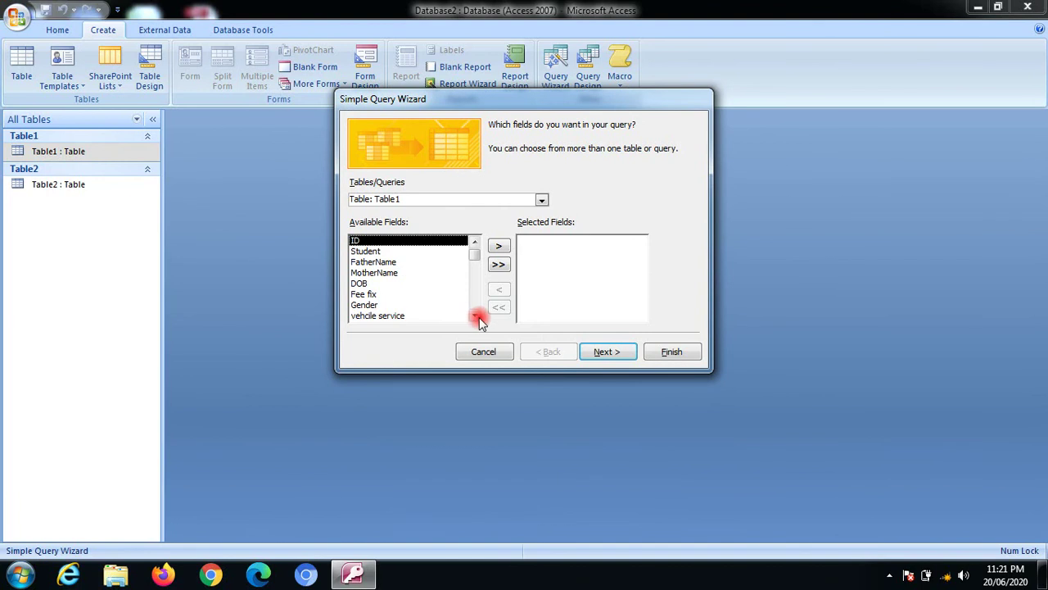
Examine the full list of Table1 fields available for the query, from ID through the photo fields to address
left_click(382, 251)
key("Down")
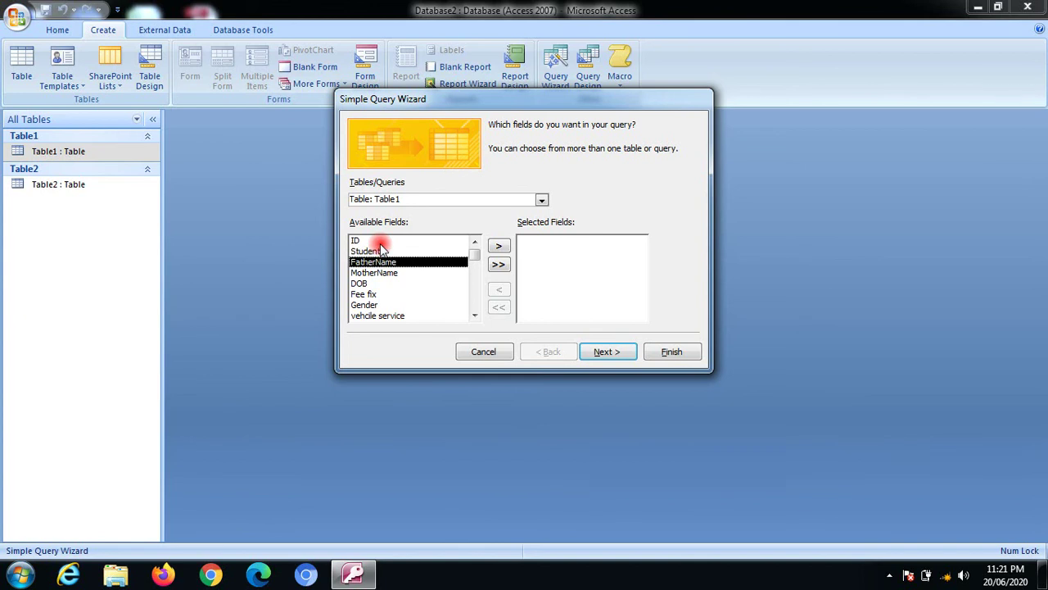
key("Down")
key("Down")
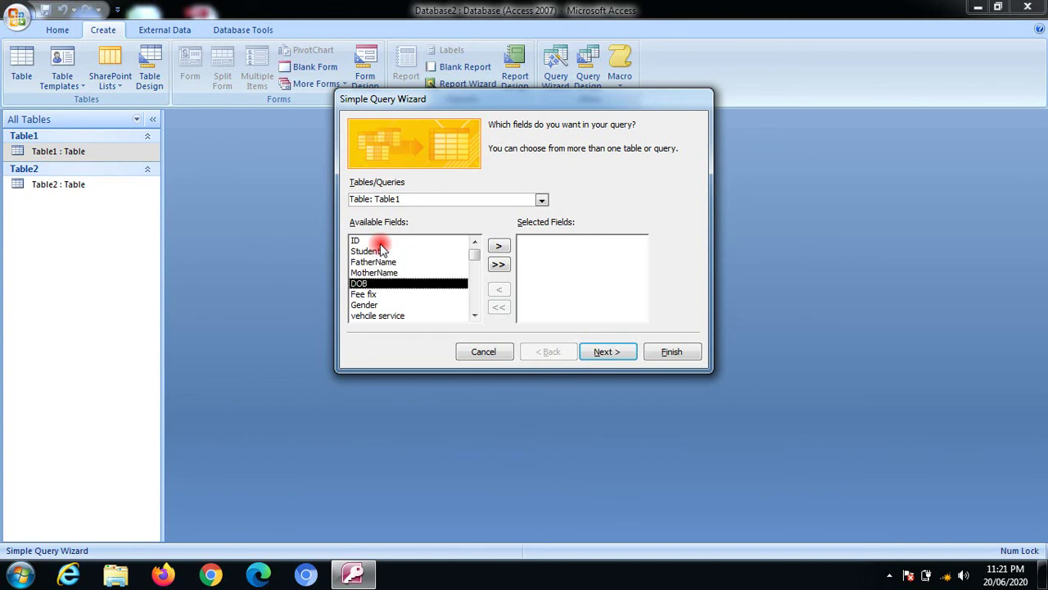
key("Down")
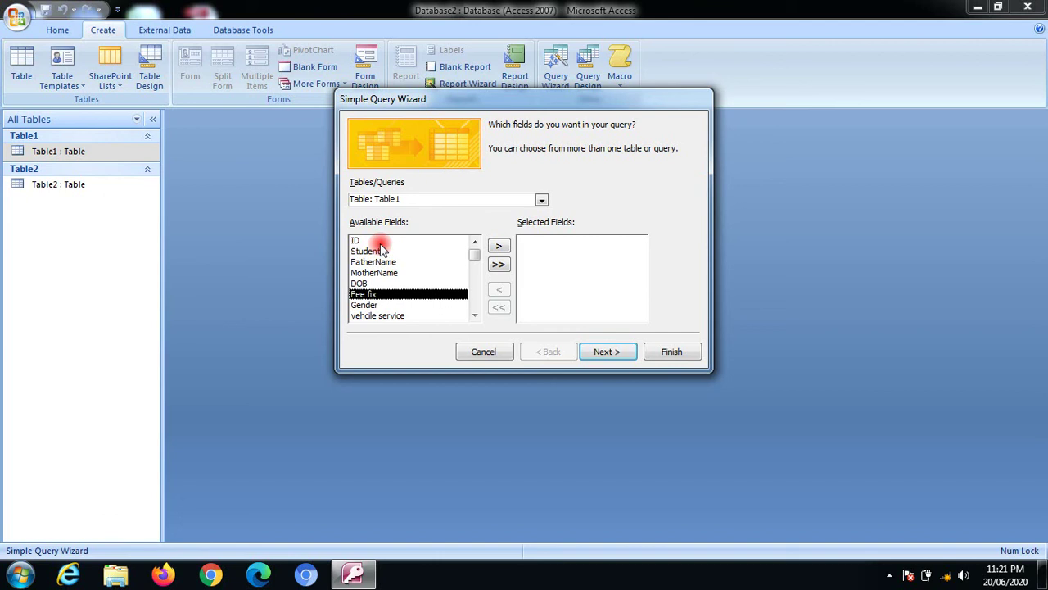
key("Down")
key("Down")
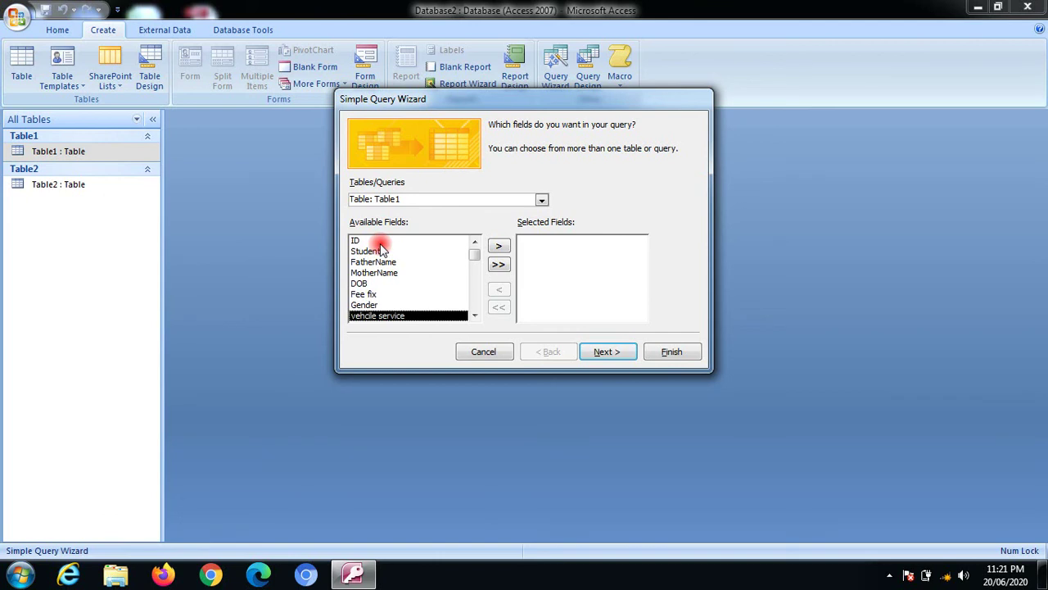
key("Down")
key("Down")
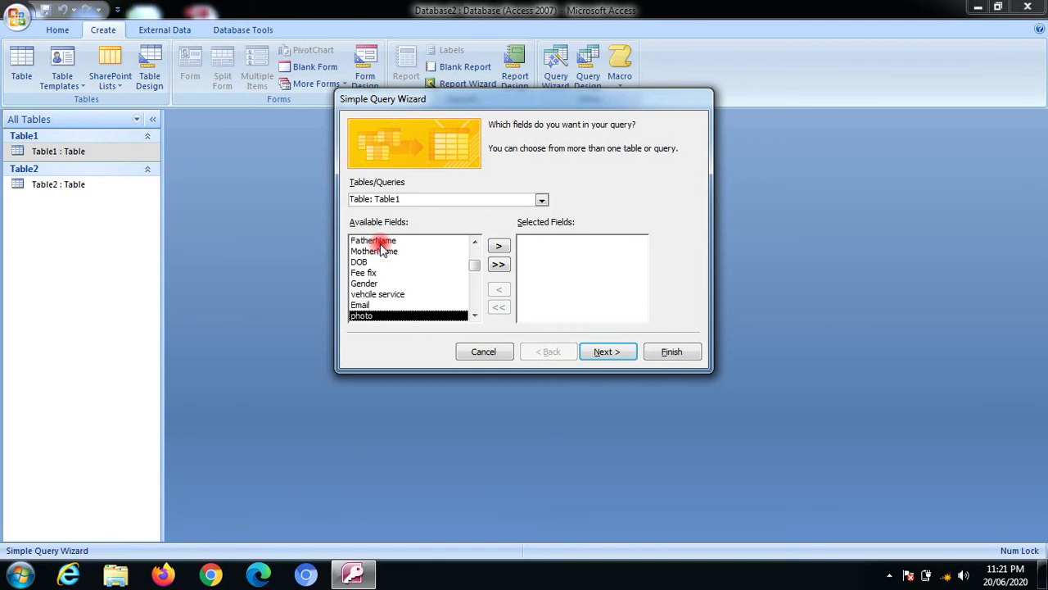
key("Down")
key("Down")
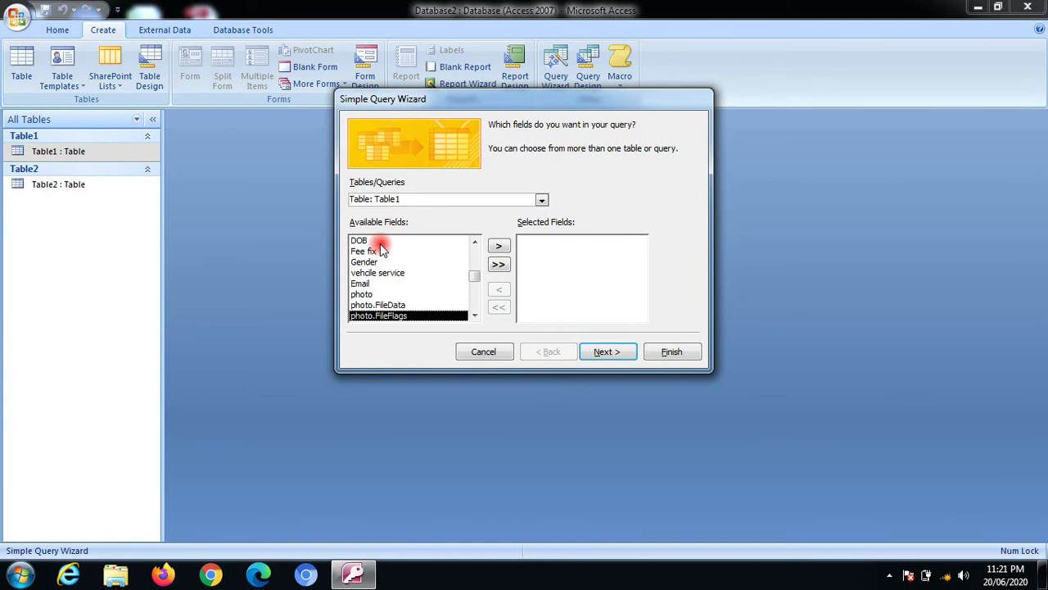
key("Up")
key("Up")
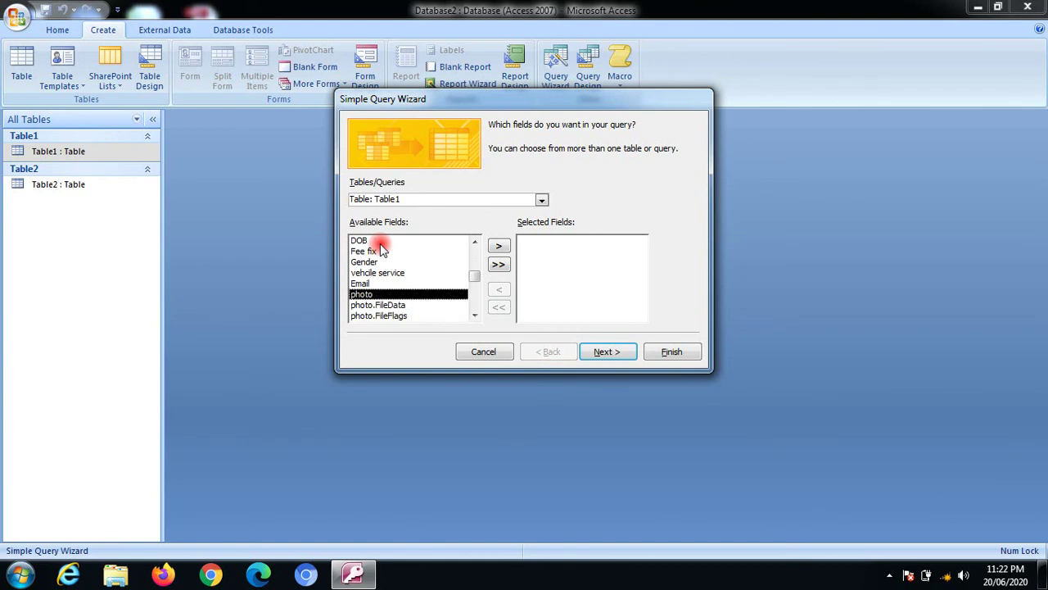
key("Down")
key("Down")
key("Down")
key("Down")
key("Down")
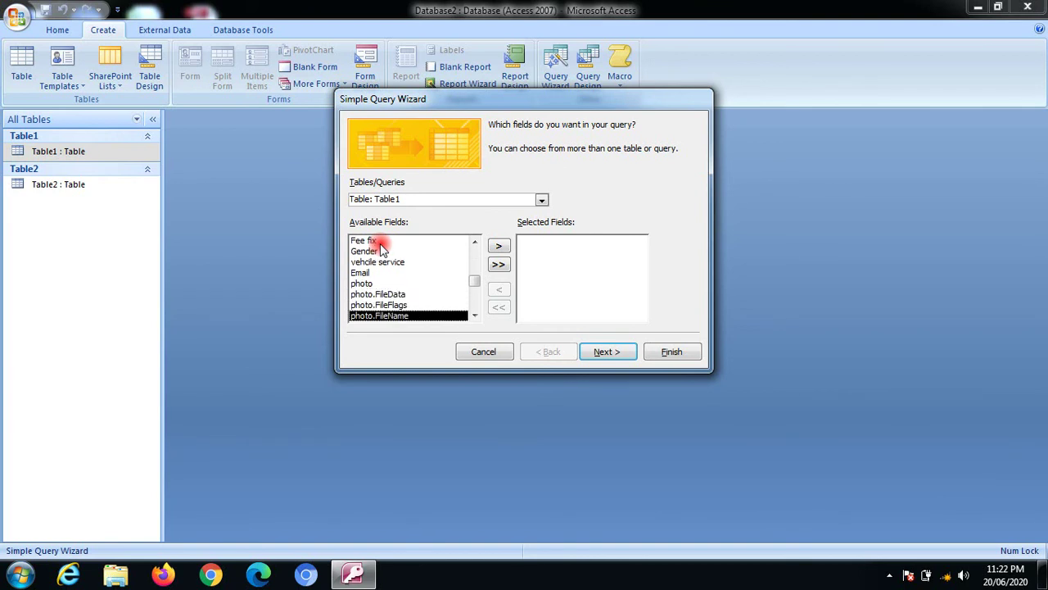
key("Down")
key("Down")
key("Up")
key("Up")
key("Up")
key("Up")
key("Up")
key("Up")
key("Up")
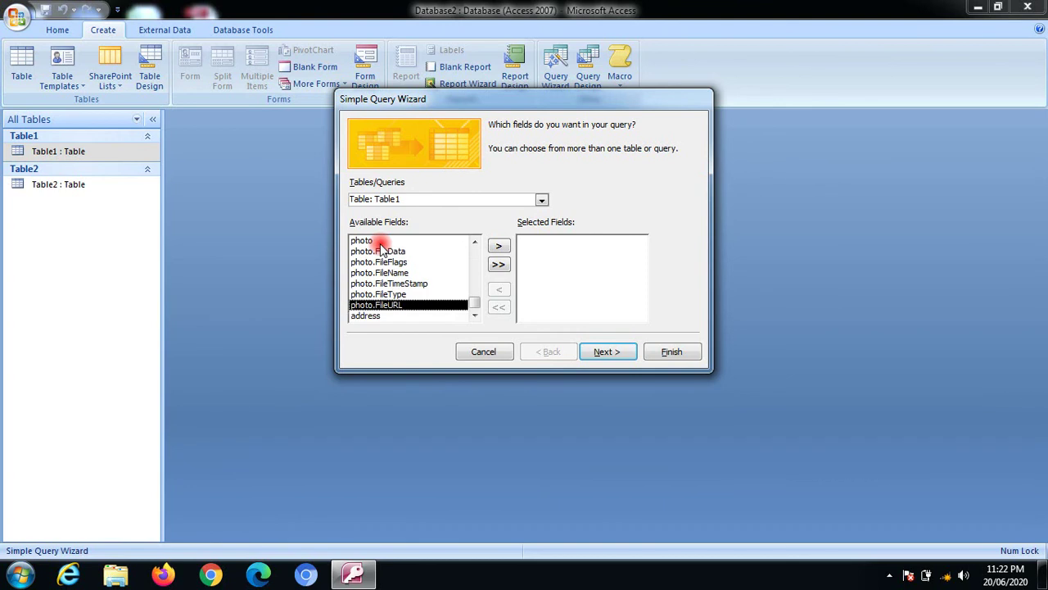
key("Up")
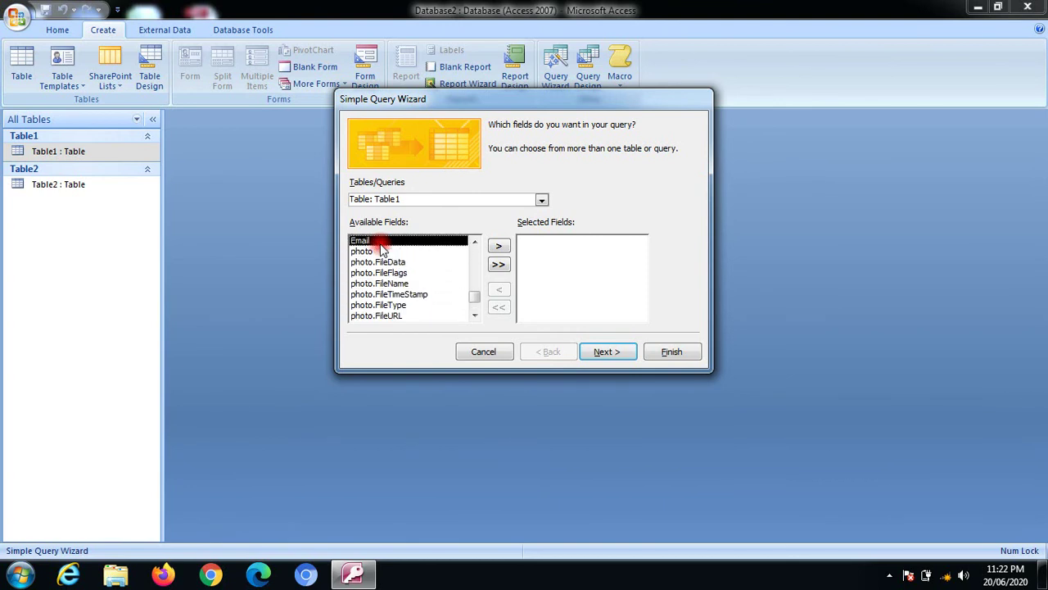
key("Down")
key("Down")
key("Down")
key("Down")
key("Down")
key("Down")
key("Down")
key("Down")
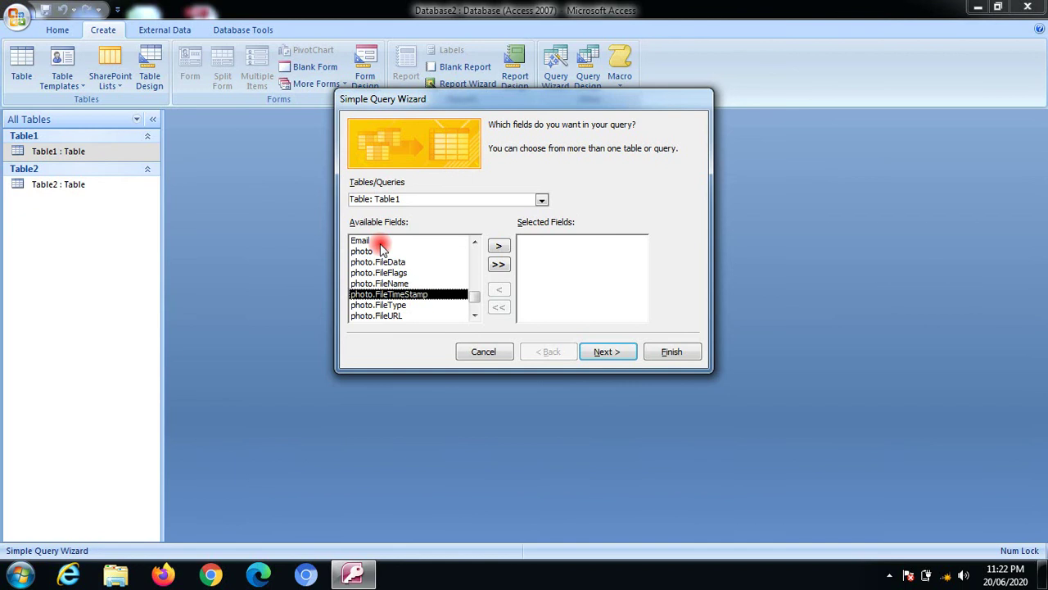
key("Up")
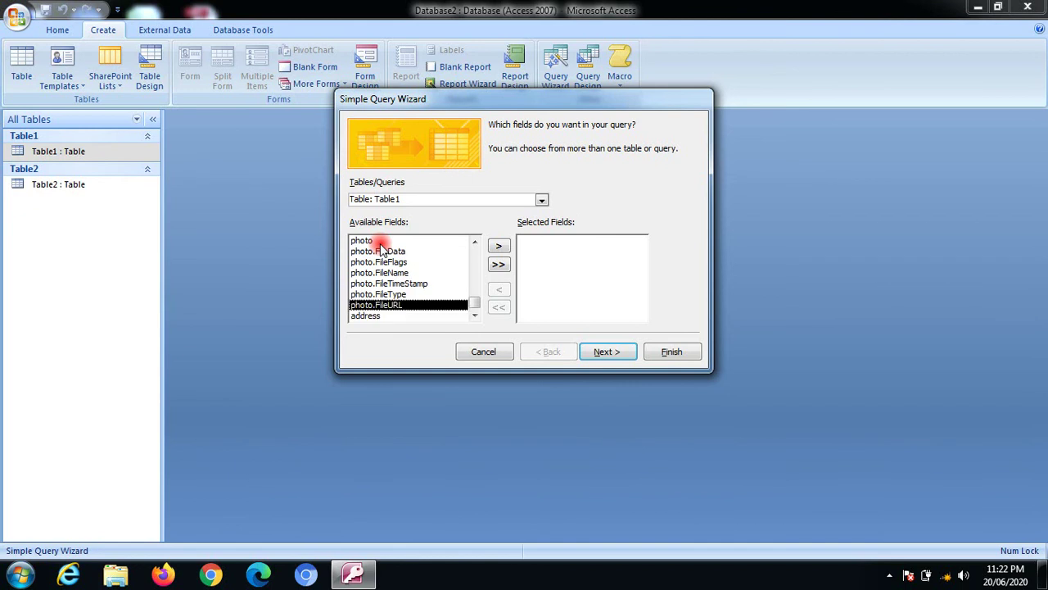
left_click_drag(475, 290, 475, 237)
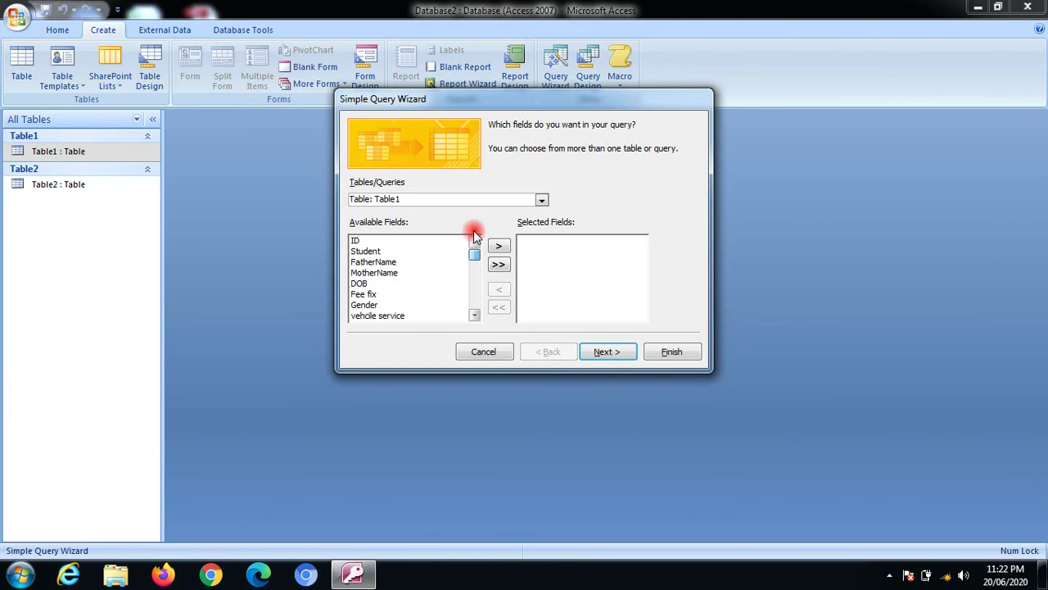
left_click(523, 566)
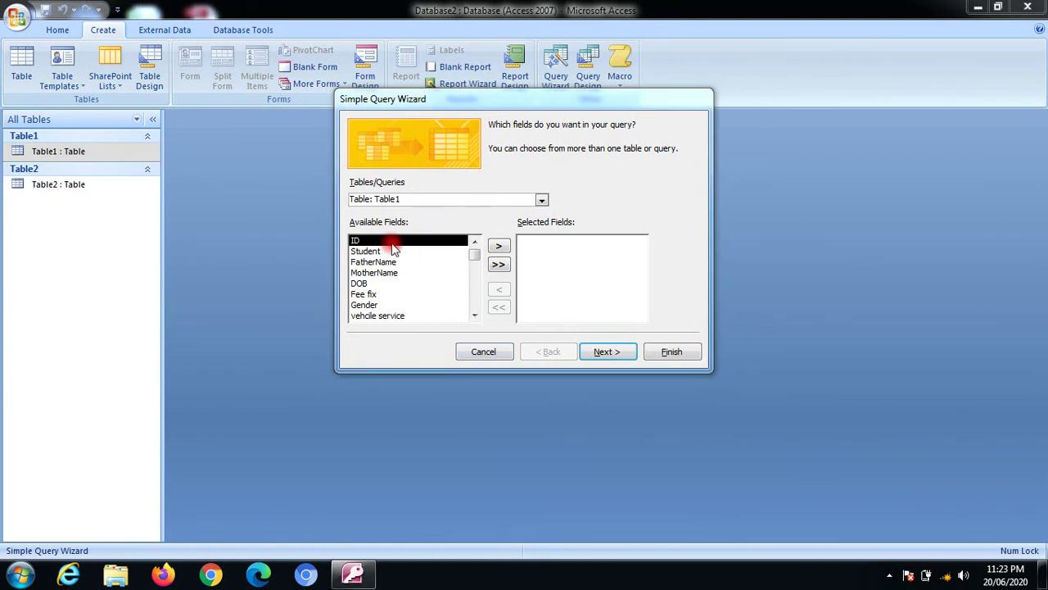
Add all Table1 fields to the query, starting with ID through Fee fix one by one and including all remaining fields
left_click(500, 247)
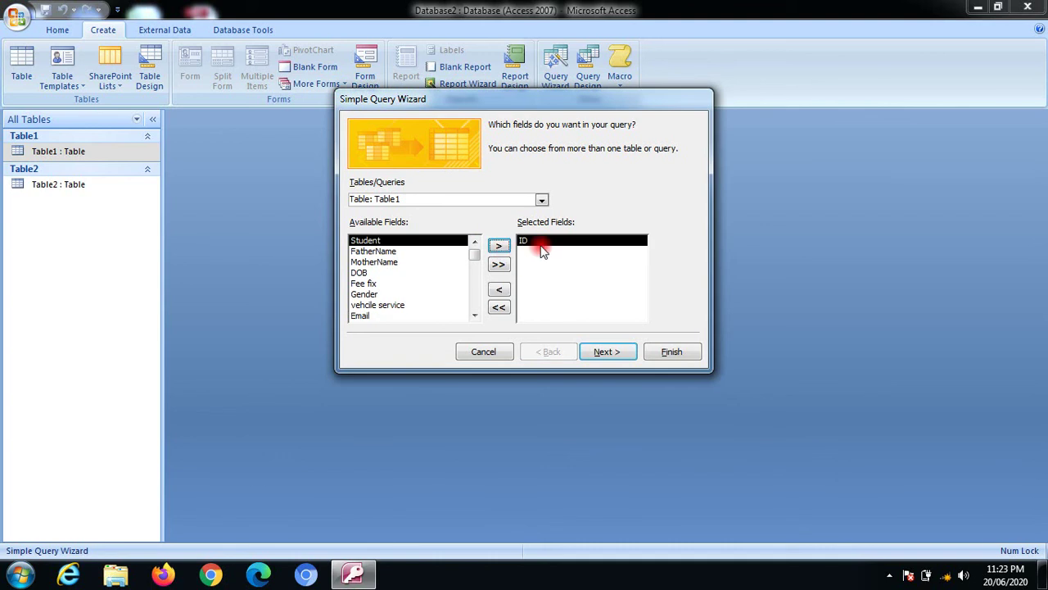
left_click(499, 245)
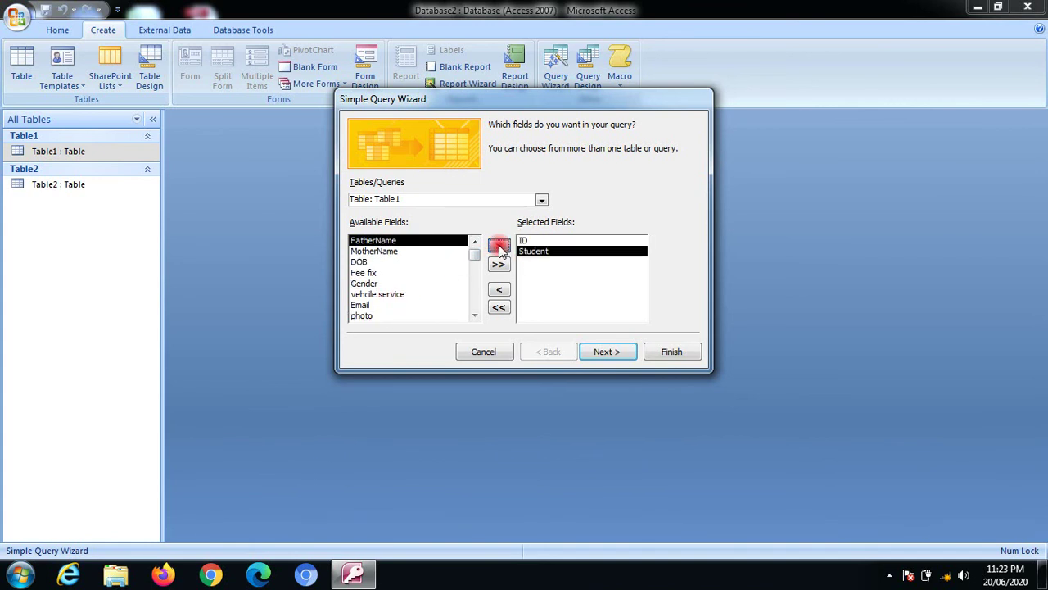
left_click(498, 245)
left_click(499, 244)
left_click(499, 245)
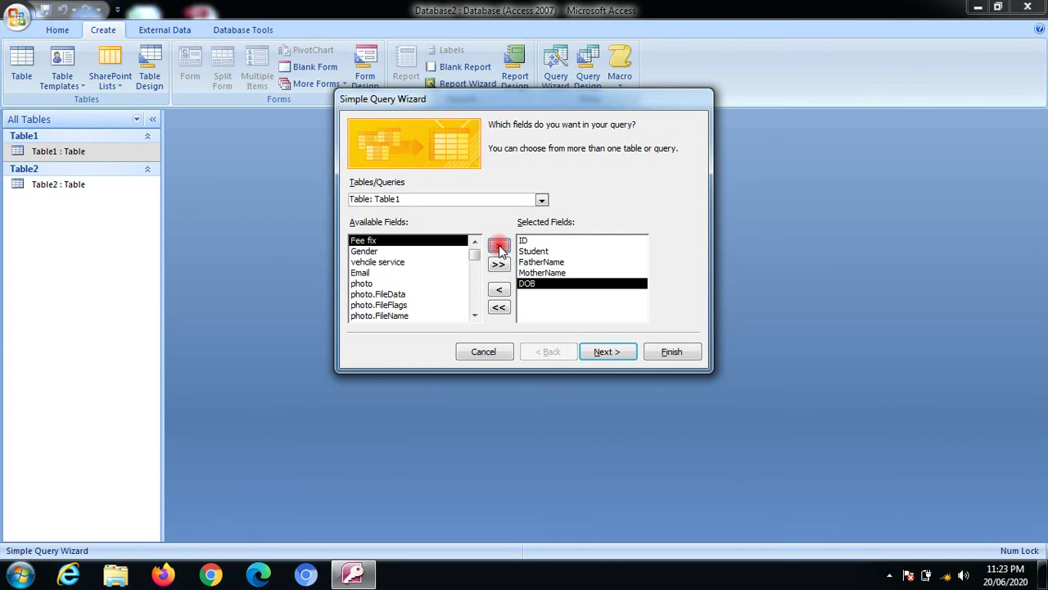
left_click(499, 245)
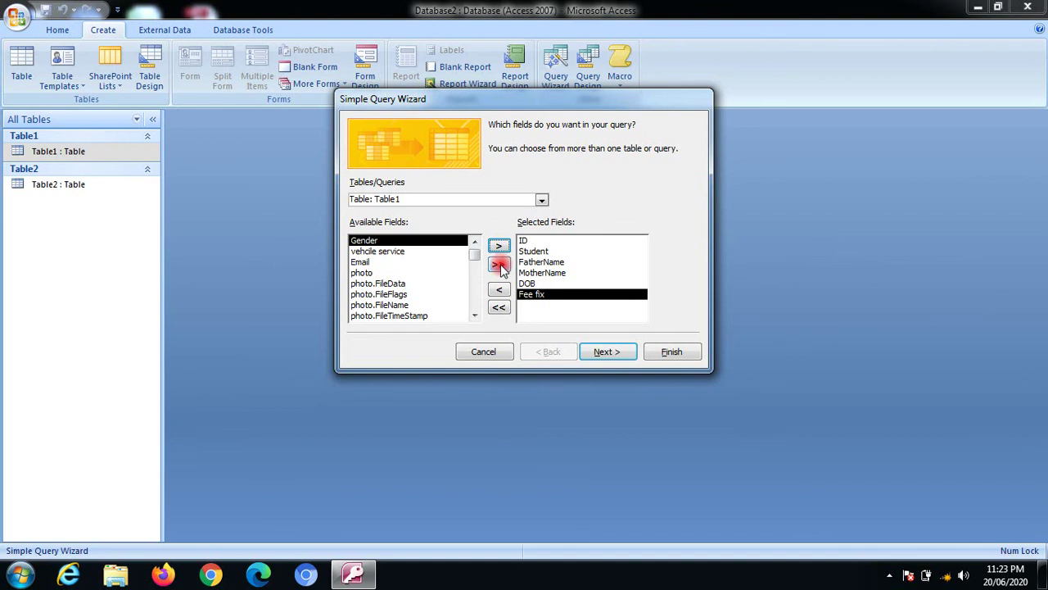
left_click(498, 264)
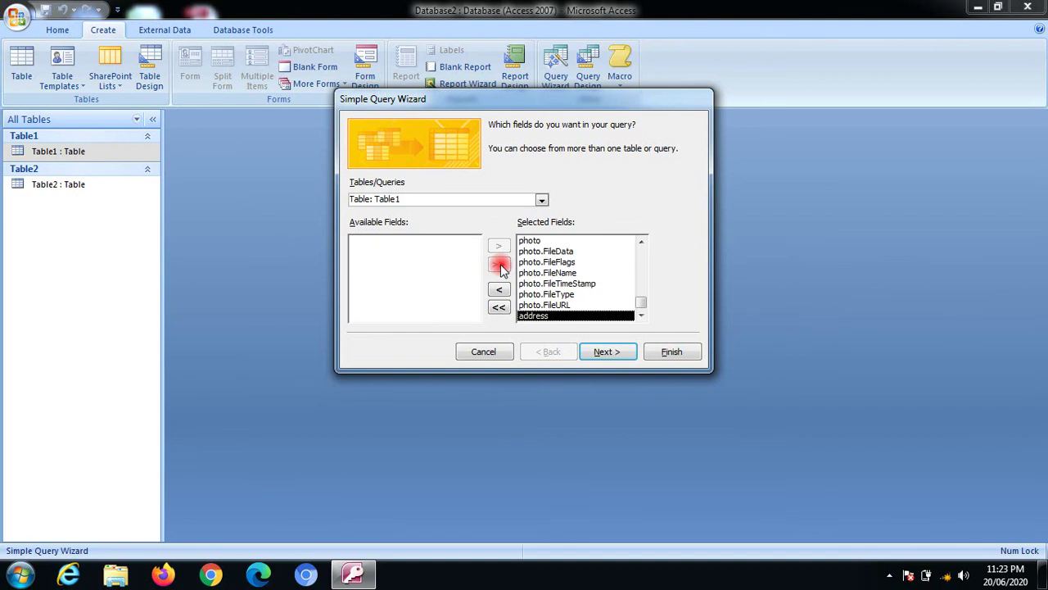
Keep the Detail option and finish the wizard, opening the query to view its information
left_click(607, 352)
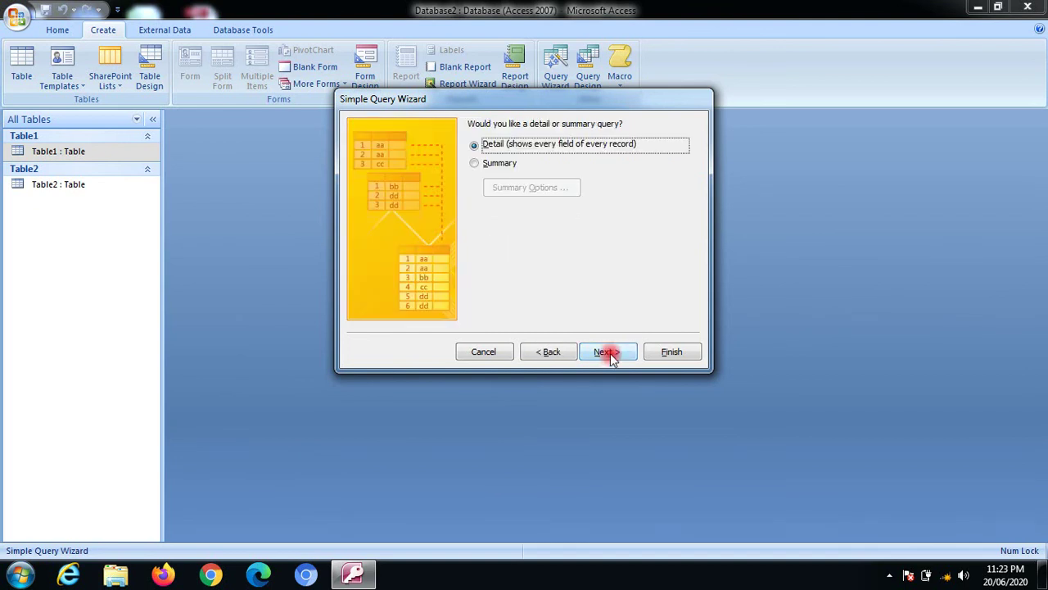
left_click(490, 163)
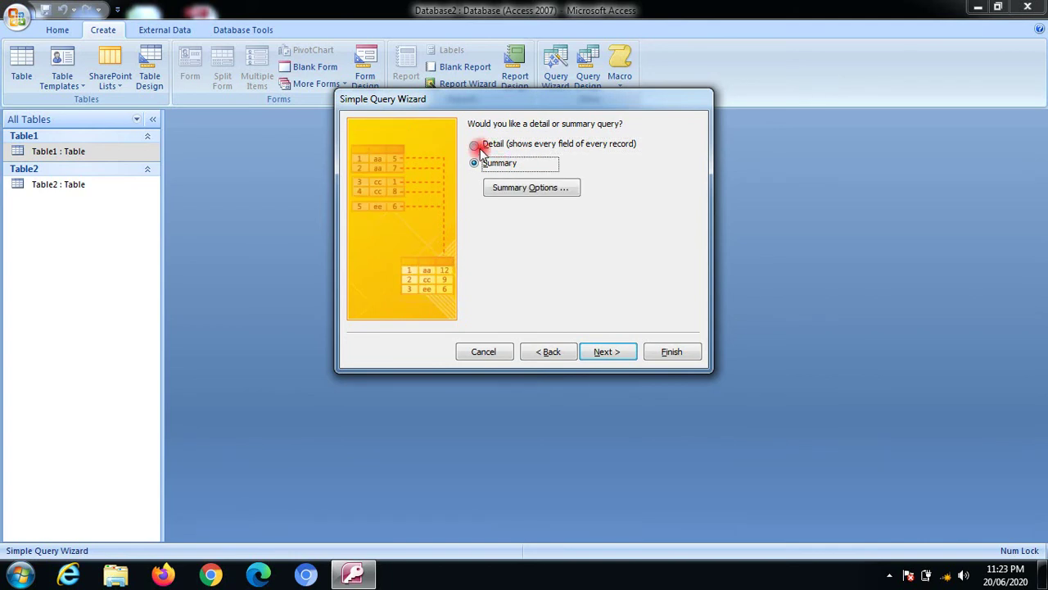
left_click(477, 147)
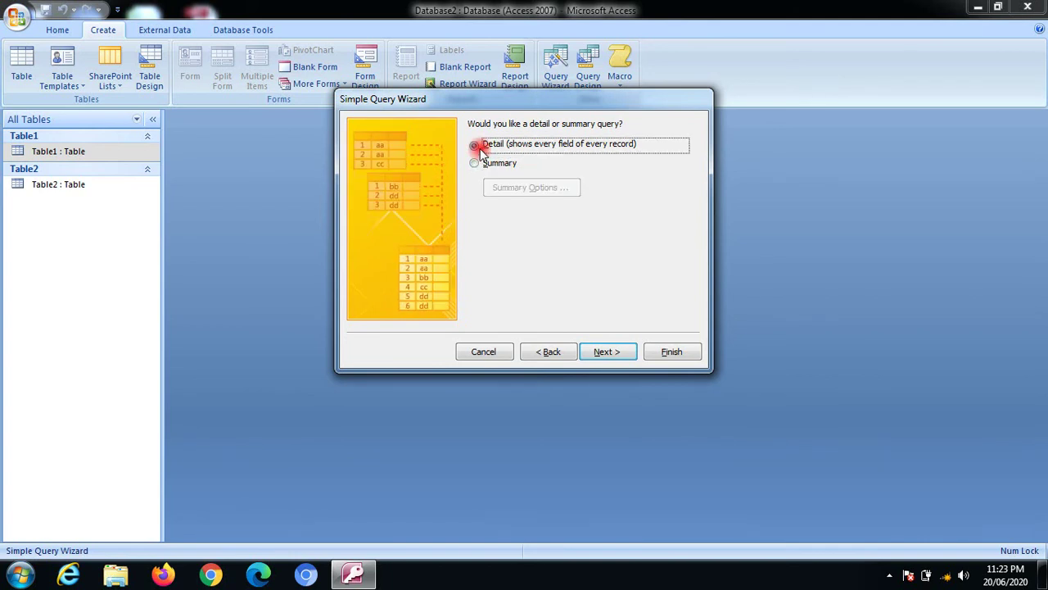
left_click(602, 353)
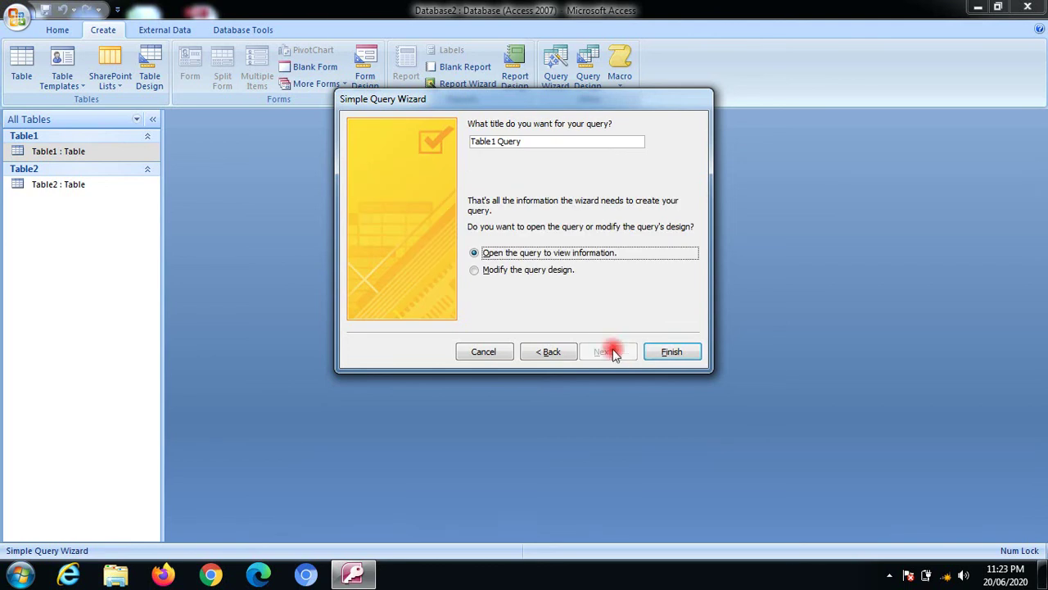
left_click(670, 352)
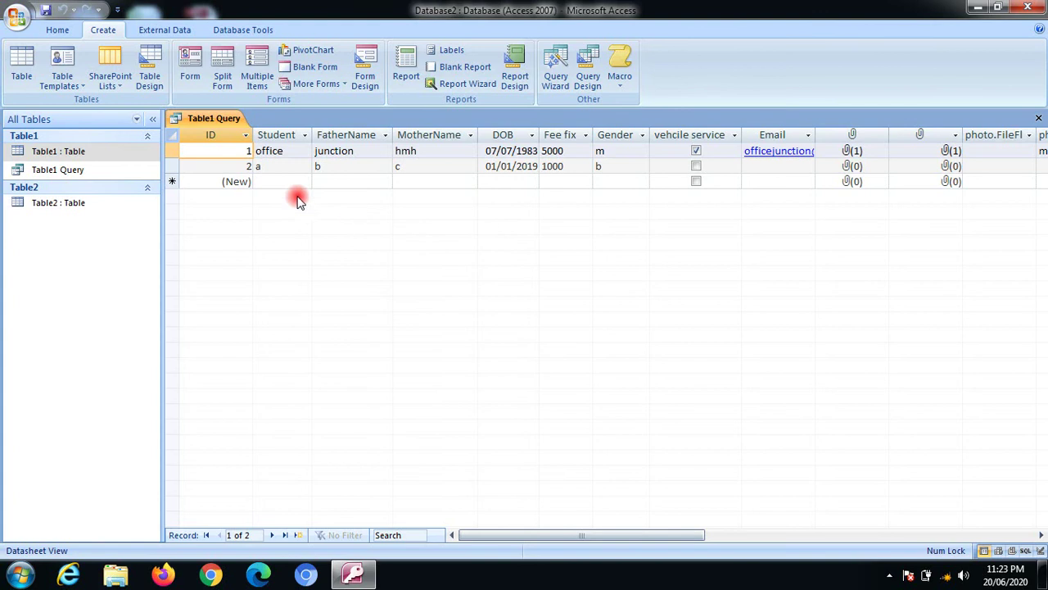
Group the database objects by Object Type and close the Table1 Query datasheet
left_click(91, 170)
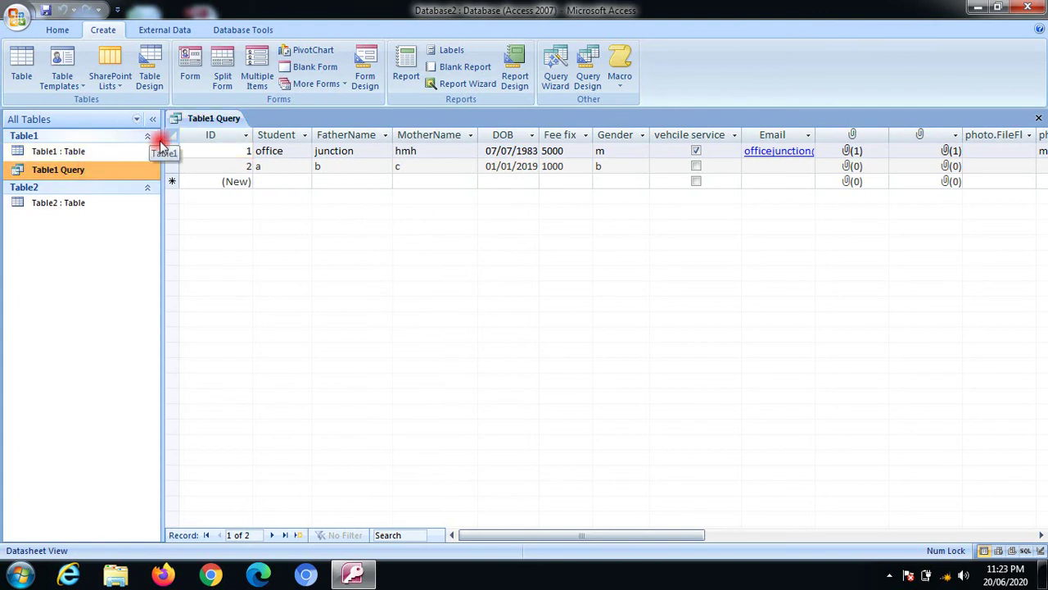
left_click(148, 136)
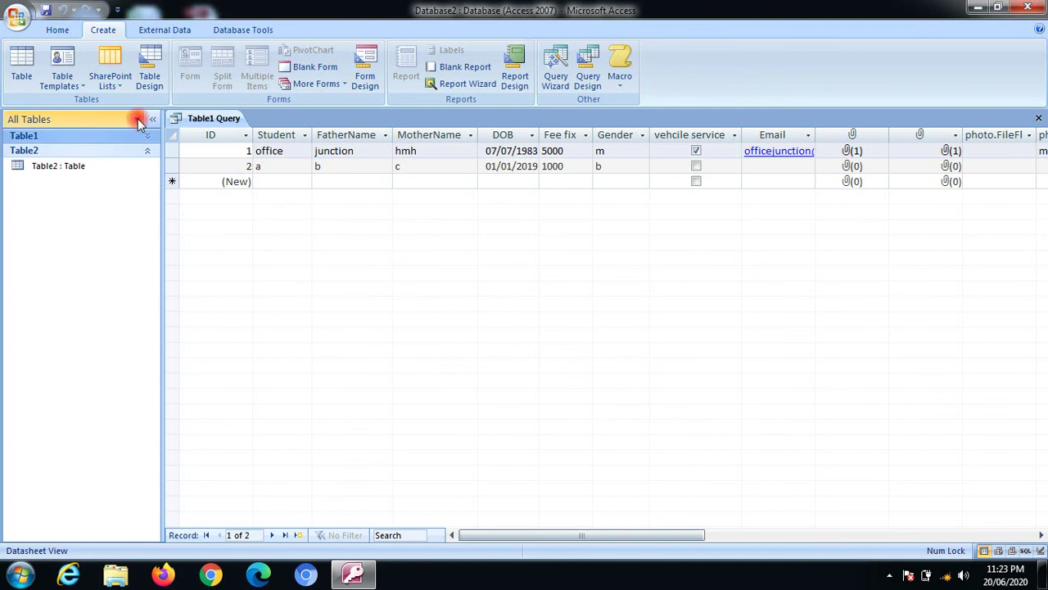
left_click(136, 119)
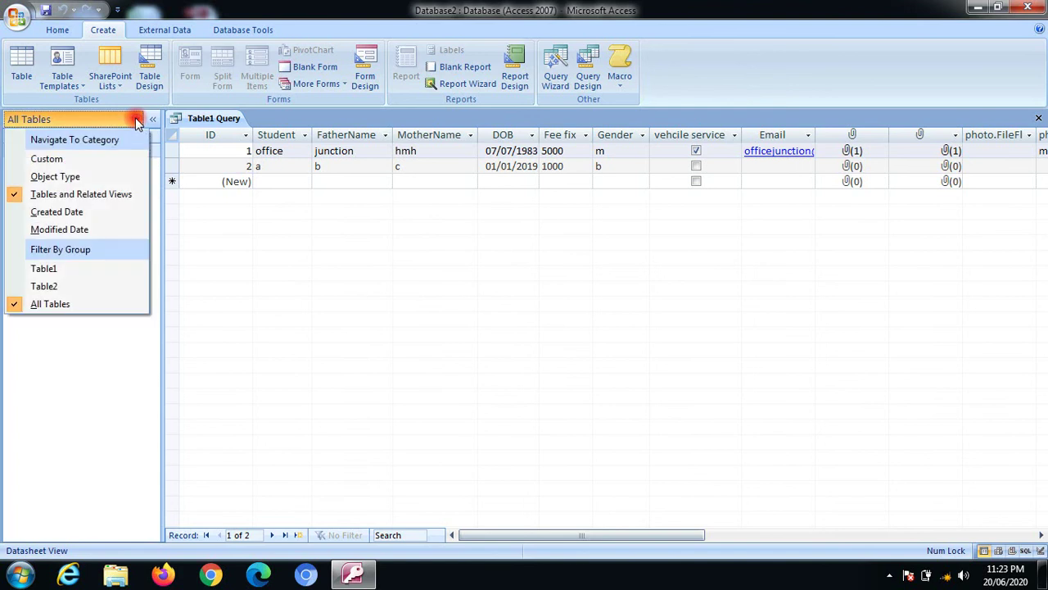
left_click(102, 180)
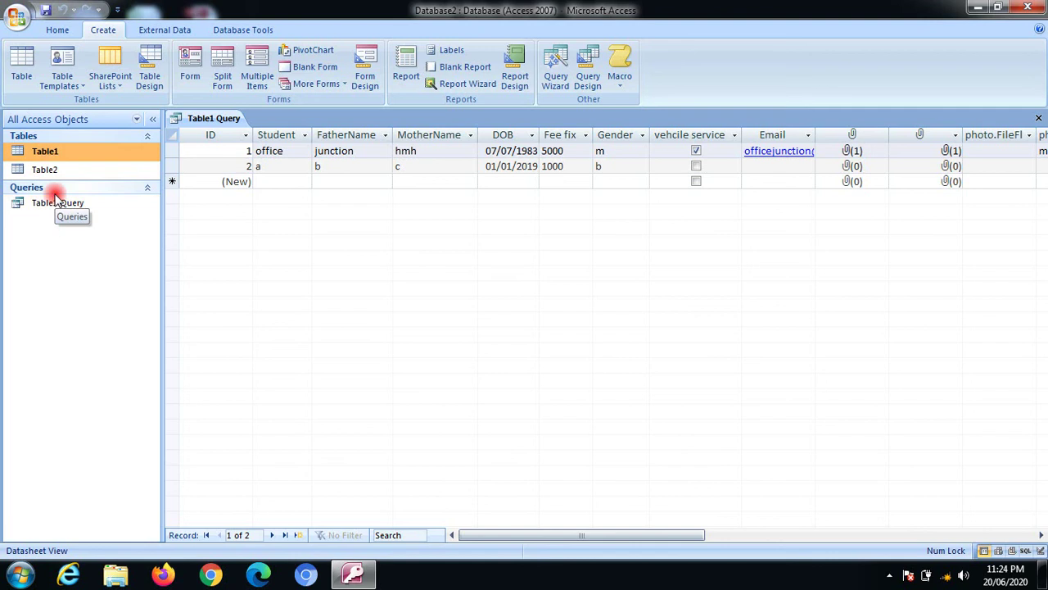
left_click(408, 167)
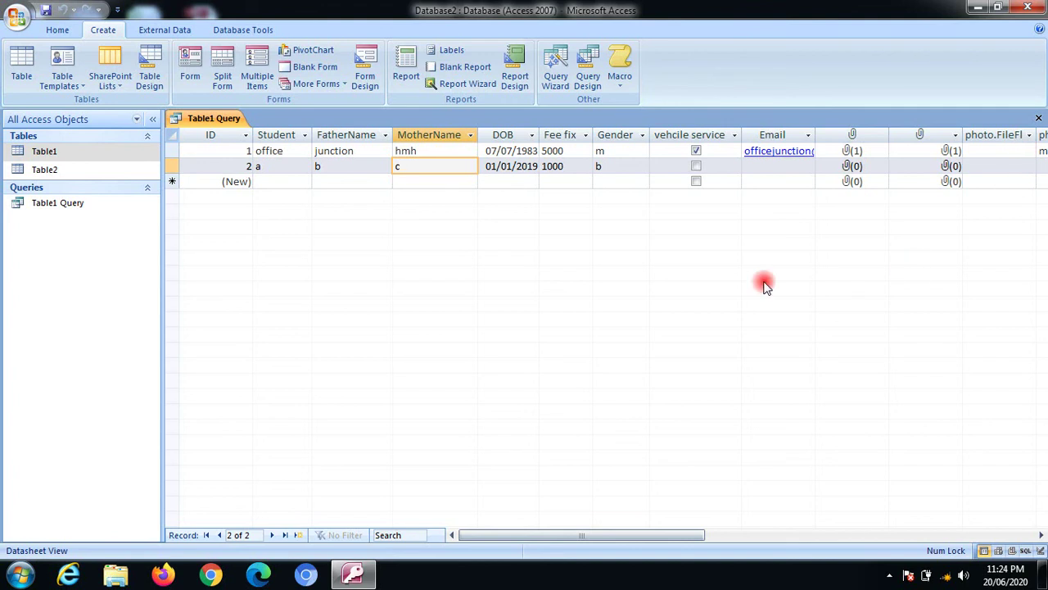
left_click(1039, 118)
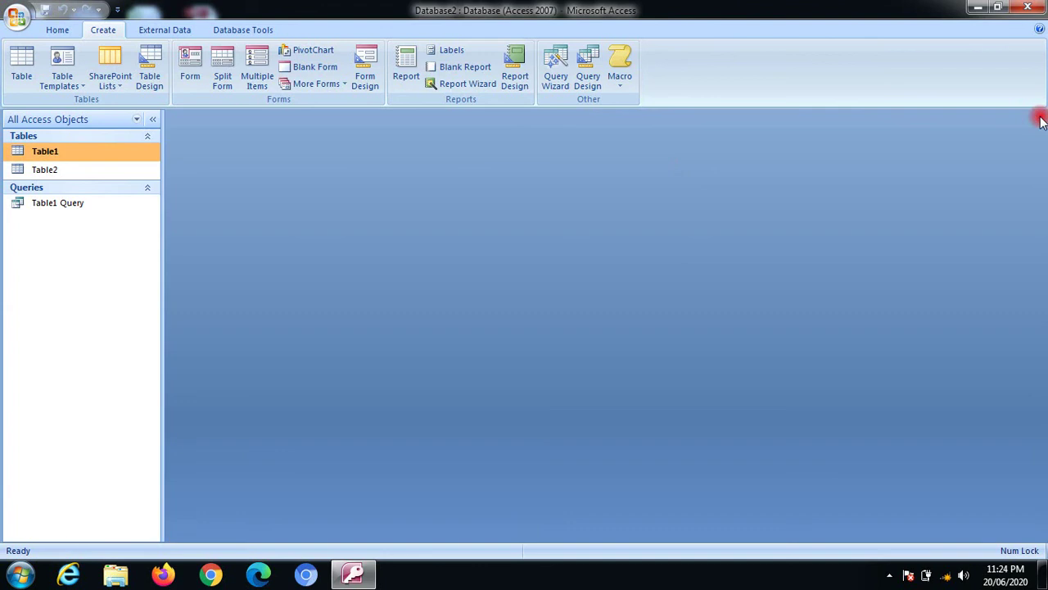
Start another Simple Query Wizard query on Table1 and add the ID, Student, FatherName and MotherName fields
left_click(552, 81)
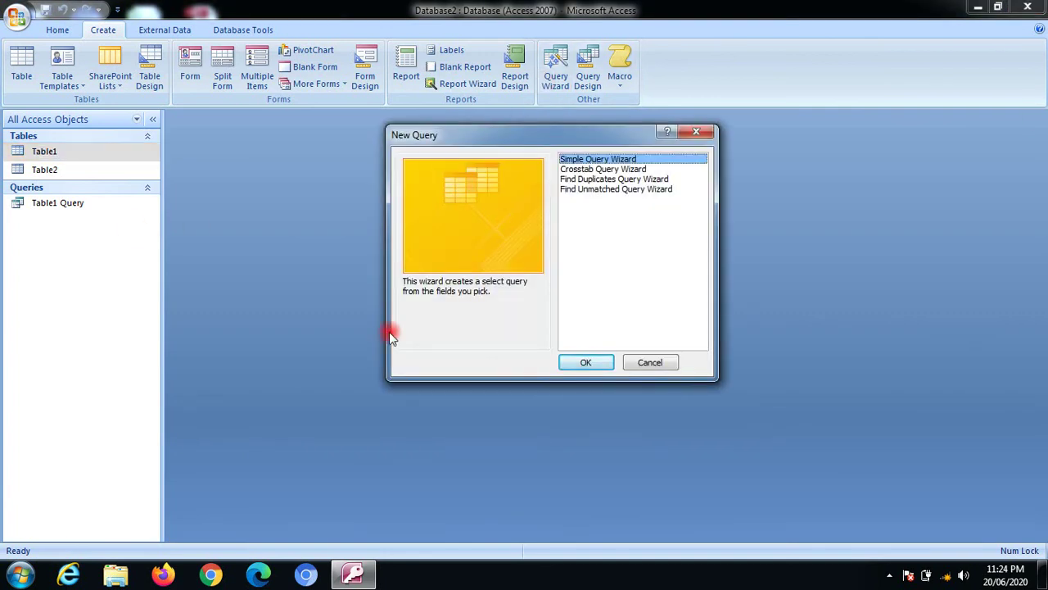
left_click(583, 359)
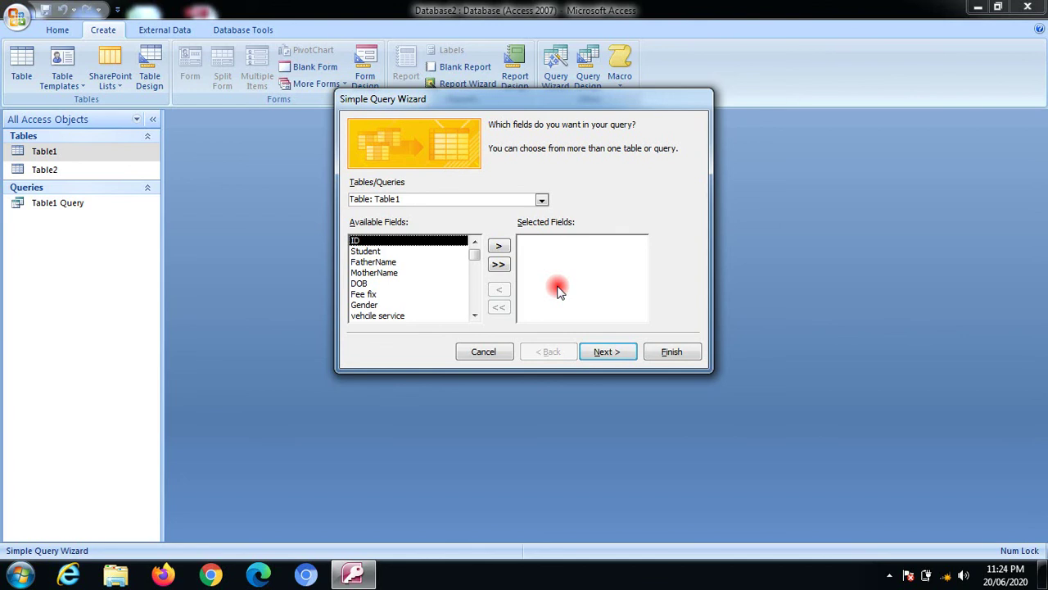
left_click(501, 248)
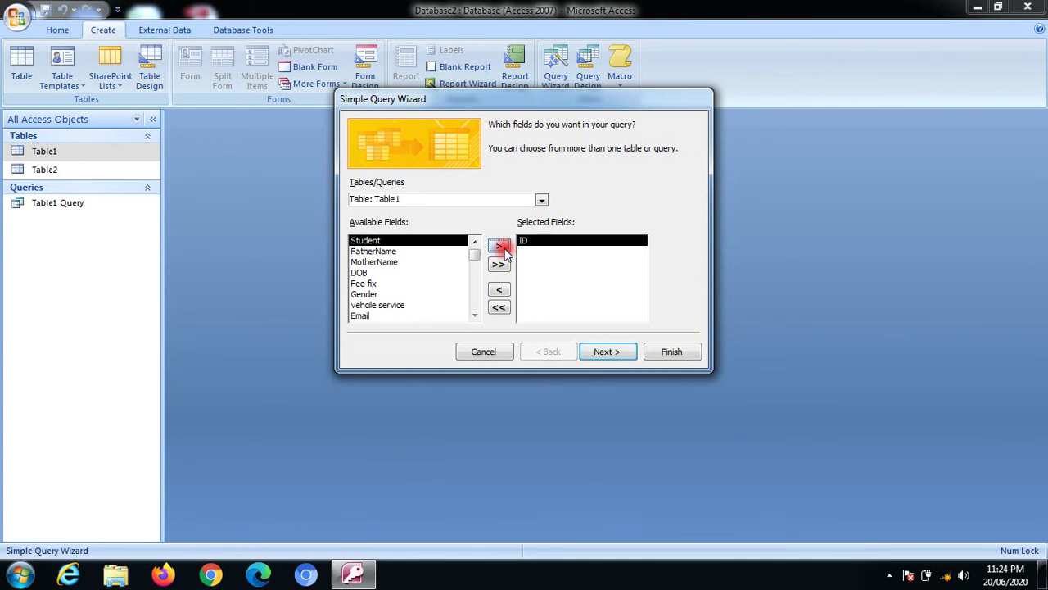
left_click(501, 247)
left_click(501, 247)
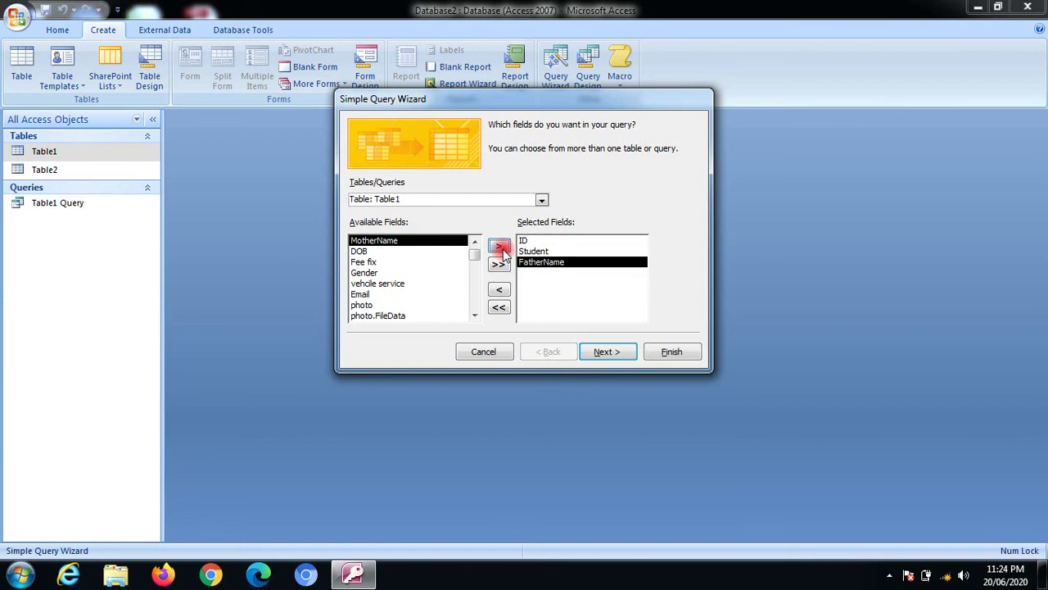
left_click(501, 247)
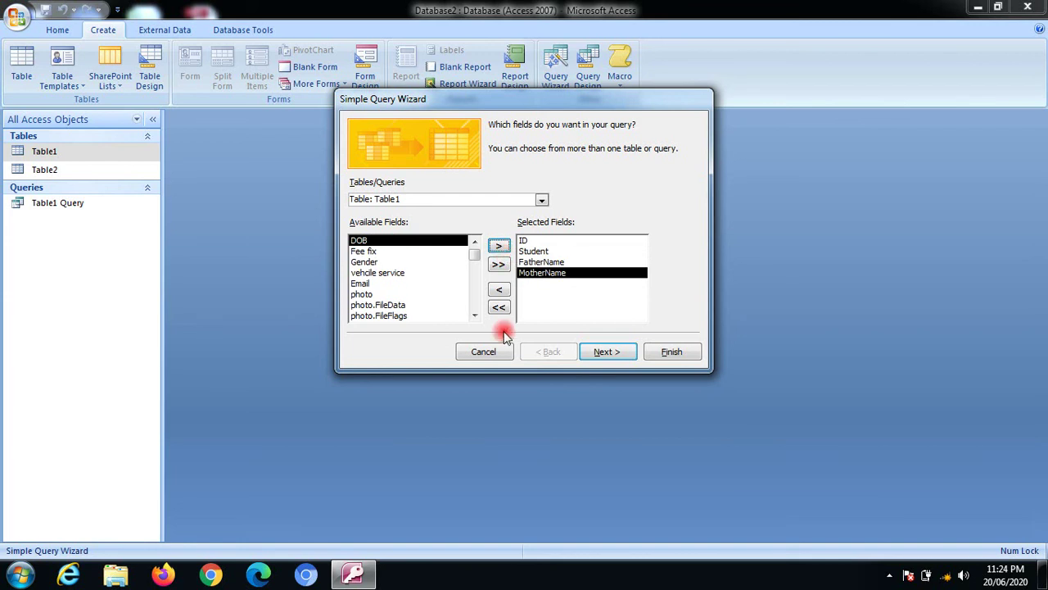
Add the address field from the end of Table1's available fields to the query
left_click(475, 316)
left_click(475, 316)
left_click(475, 316)
left_click(475, 316)
left_click(475, 316)
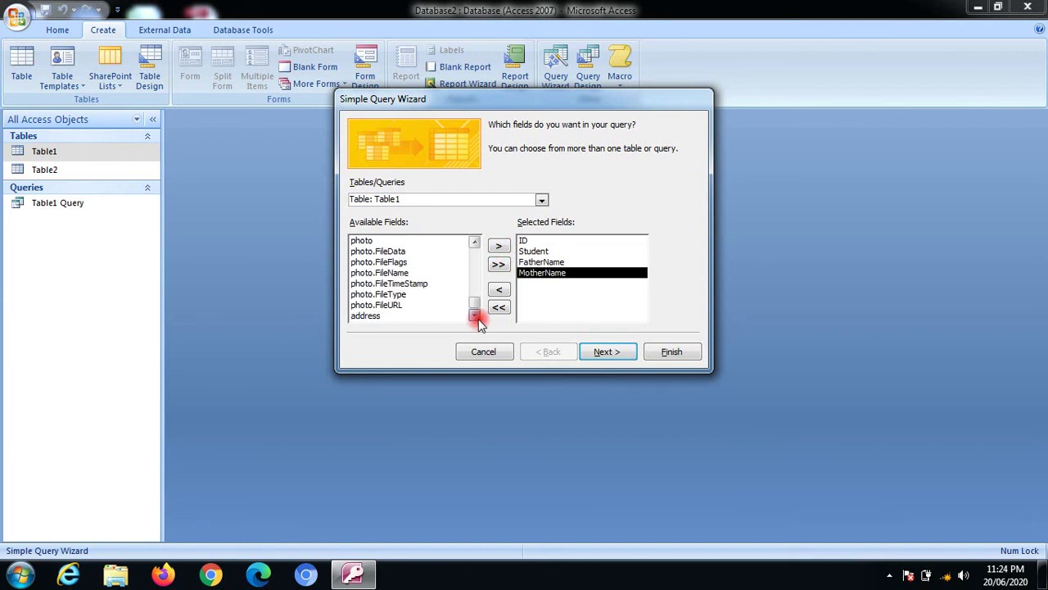
left_click(426, 315)
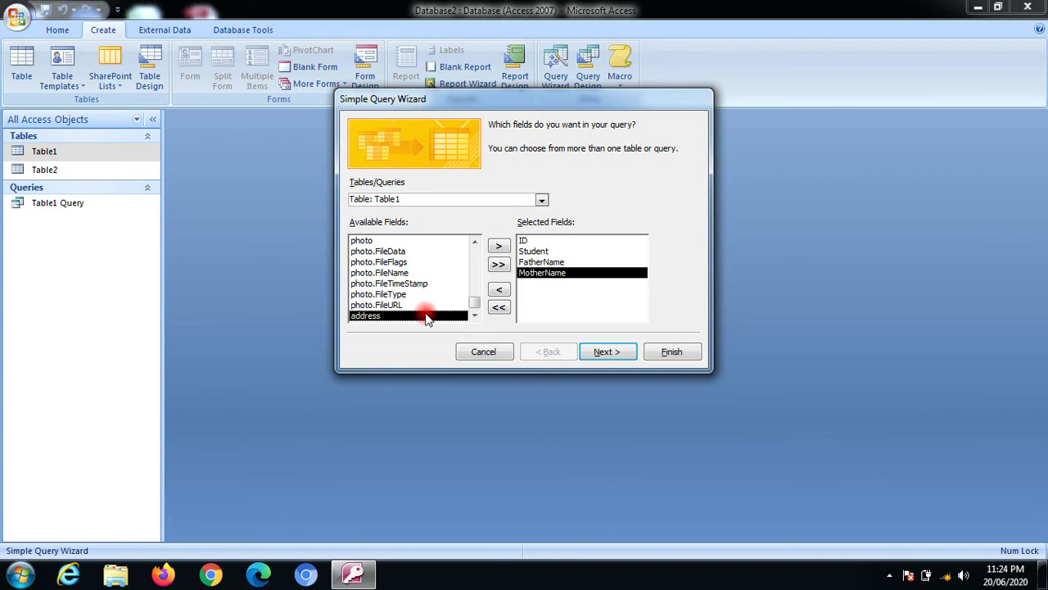
left_click(514, 245)
Finish the second query with the wizard's default settings, opening its datasheet
left_click(626, 359)
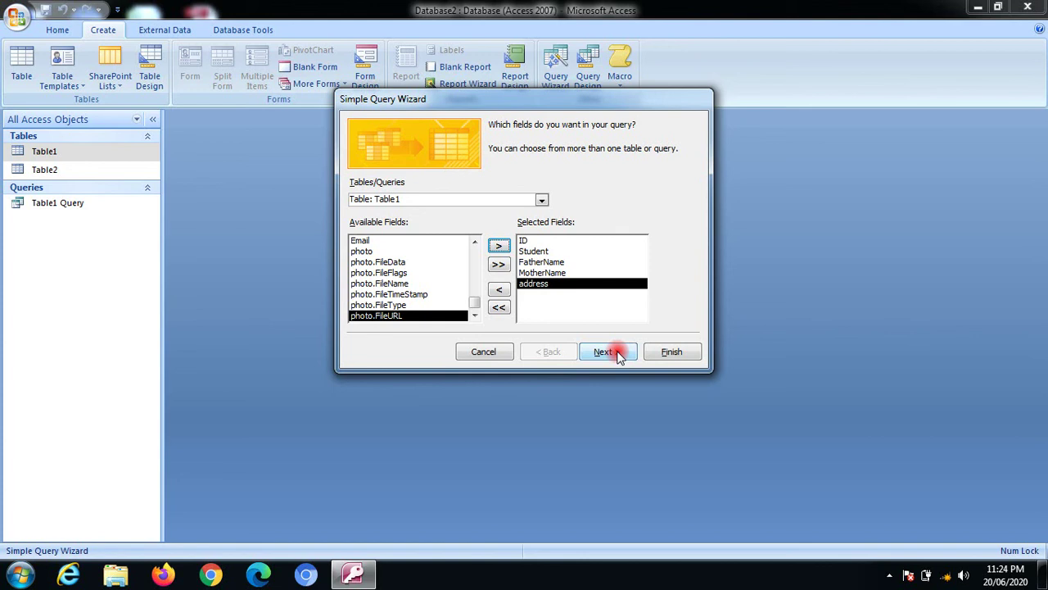
left_click(606, 352)
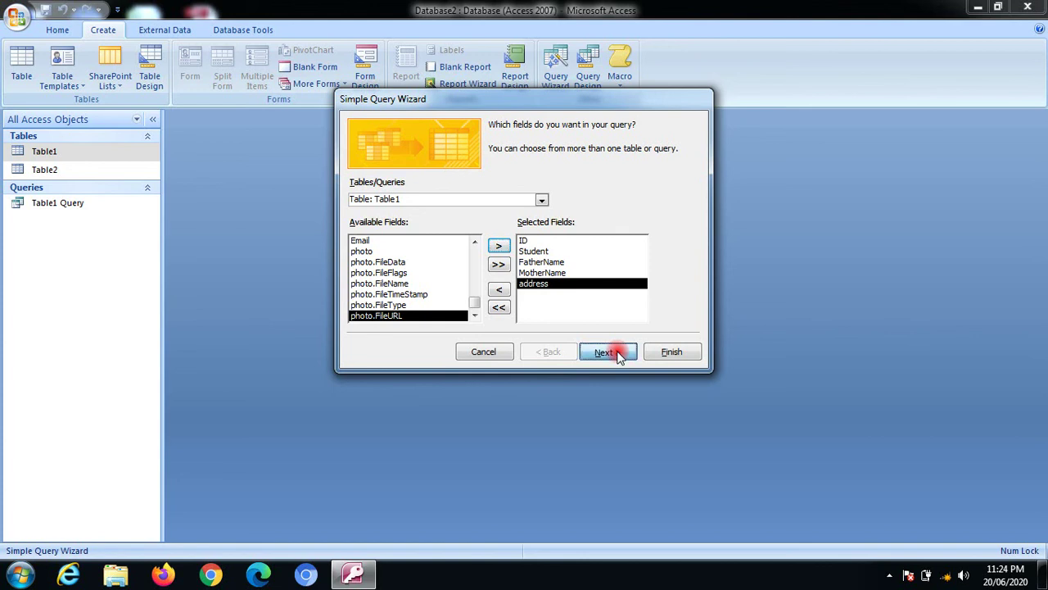
left_click(671, 353)
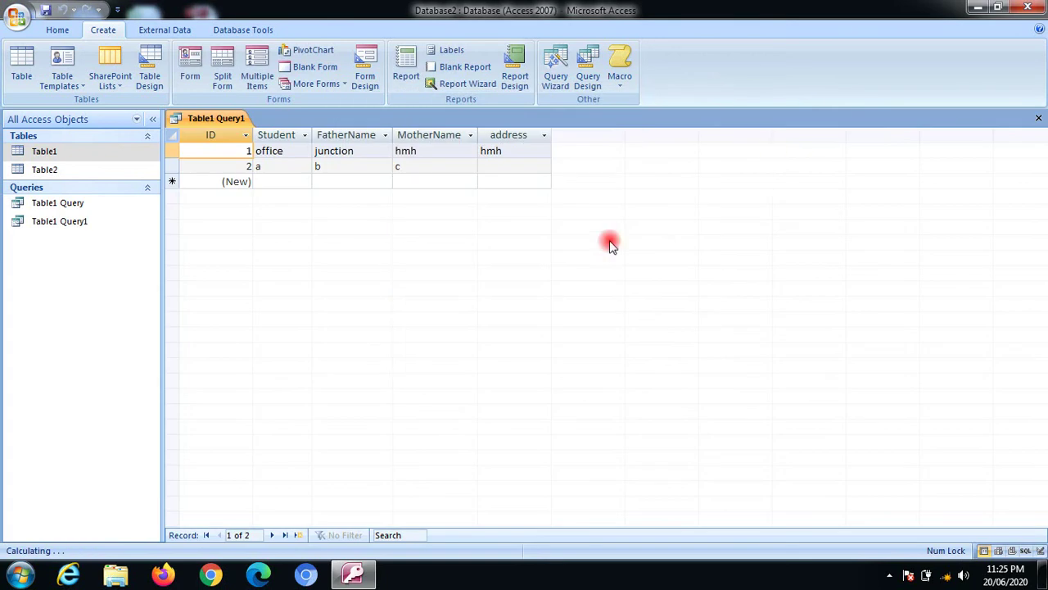
Close the new query's datasheet, and reopen Table1 Query1 to view its records before closing it again
left_click(1039, 121)
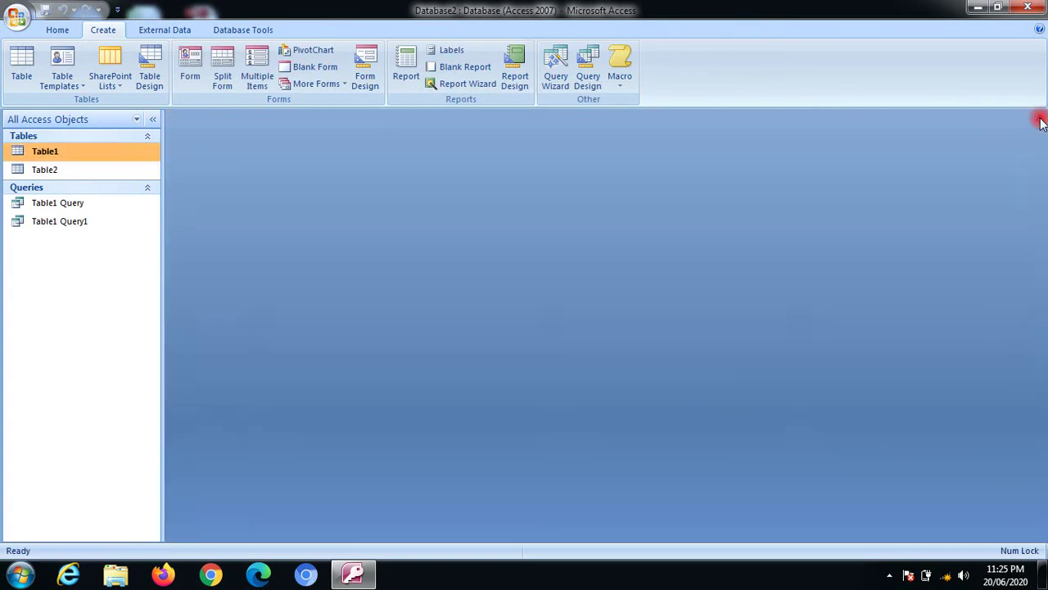
double_click(82, 221)
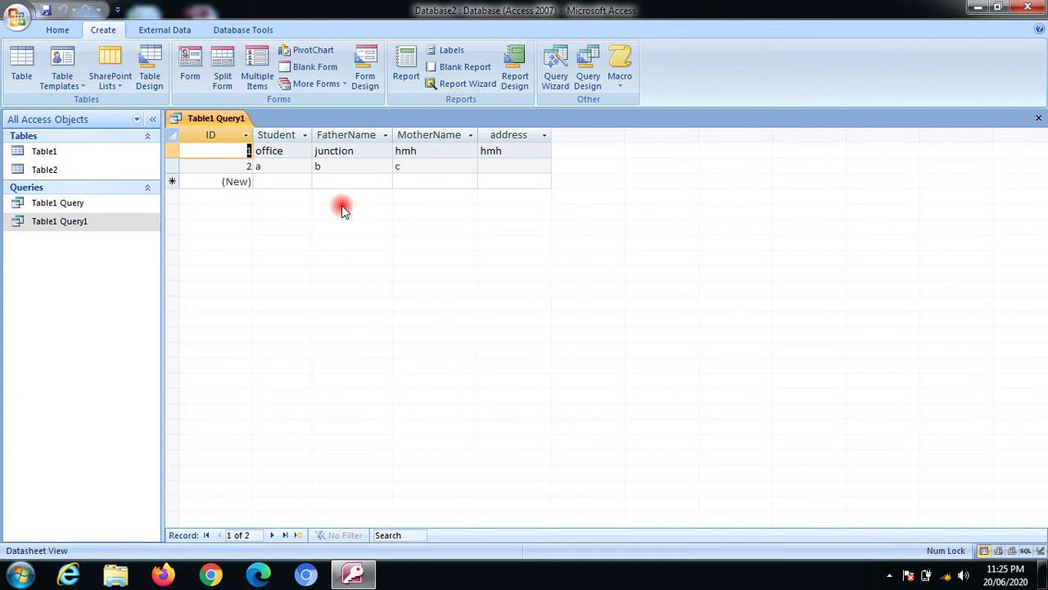
left_click(1038, 120)
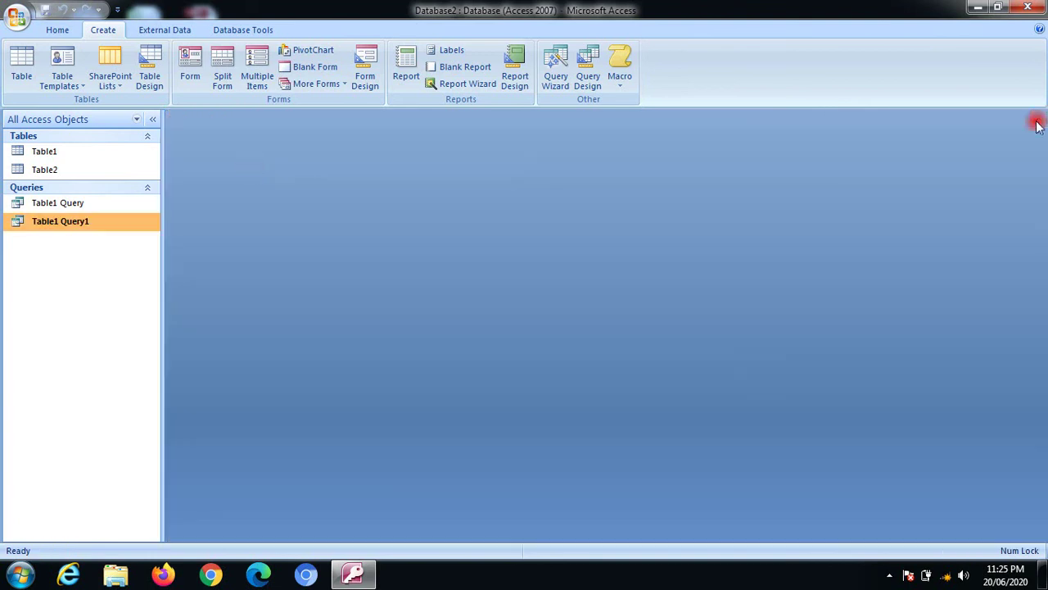
Open Table1 and start a new record by entering the student's, father's and mother's names
double_click(125, 151)
left_click(277, 182)
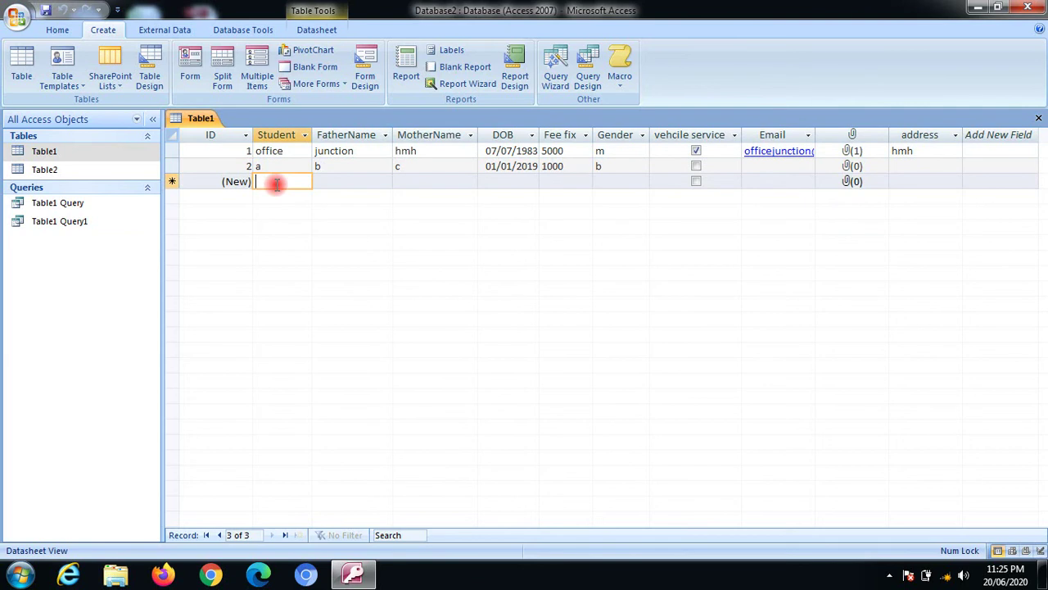
type("atm")
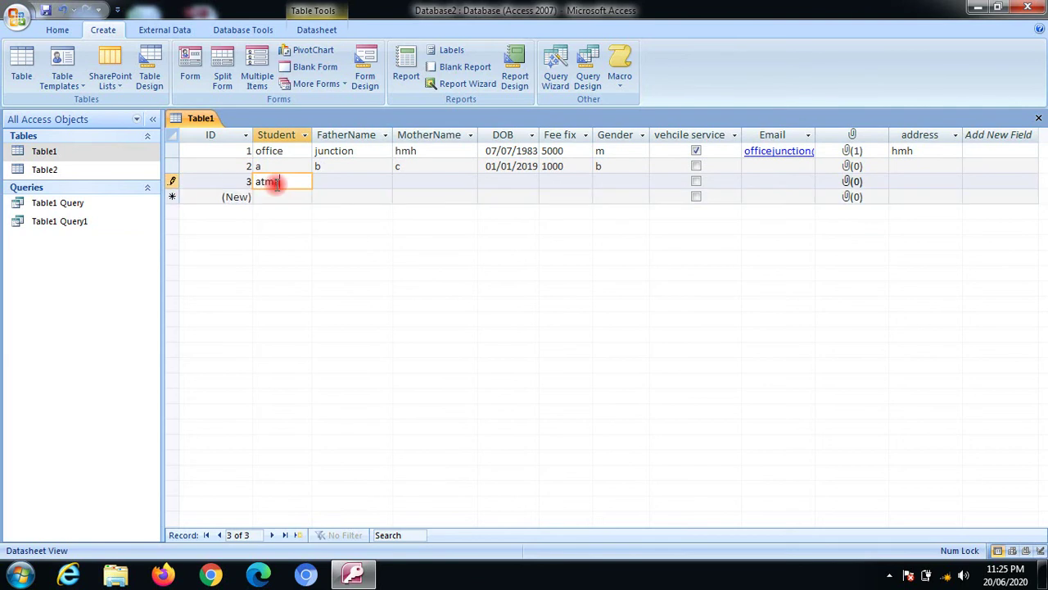
key("Tab")
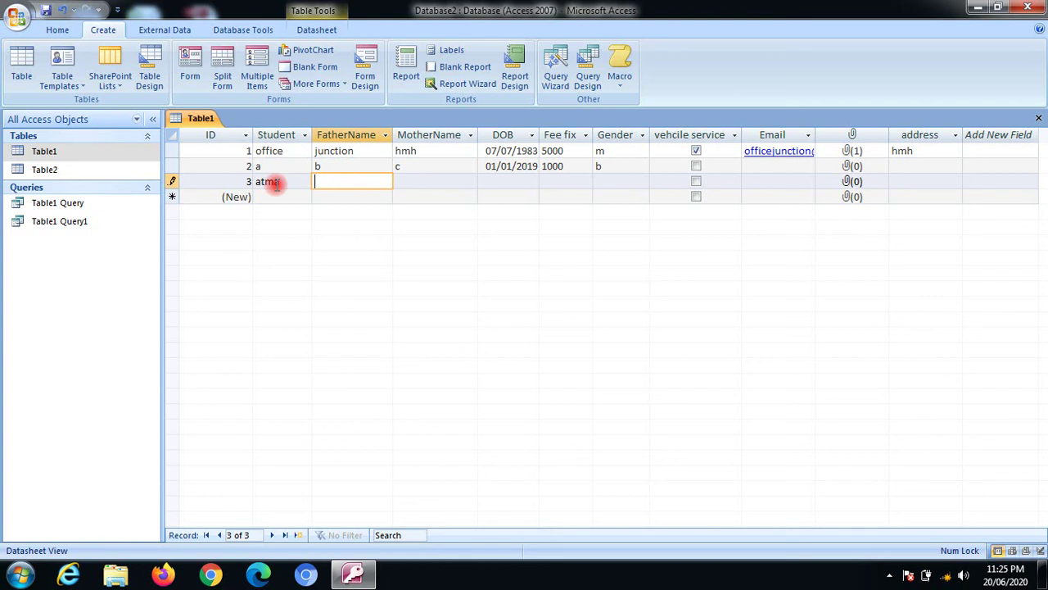
type("a")
key("BackSpace")
left_click(281, 182)
type("a ram")
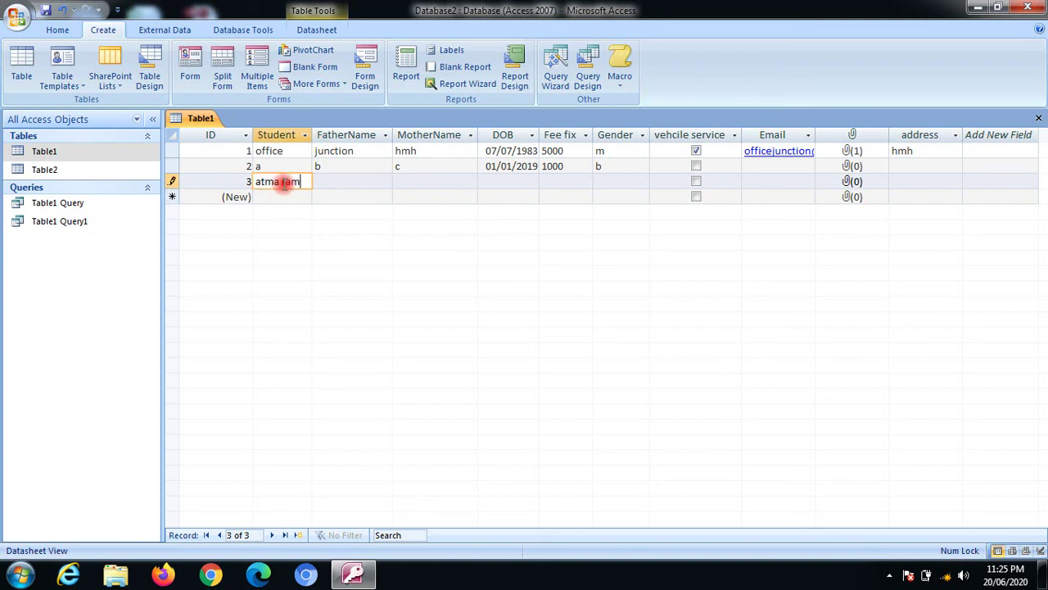
key("Tab")
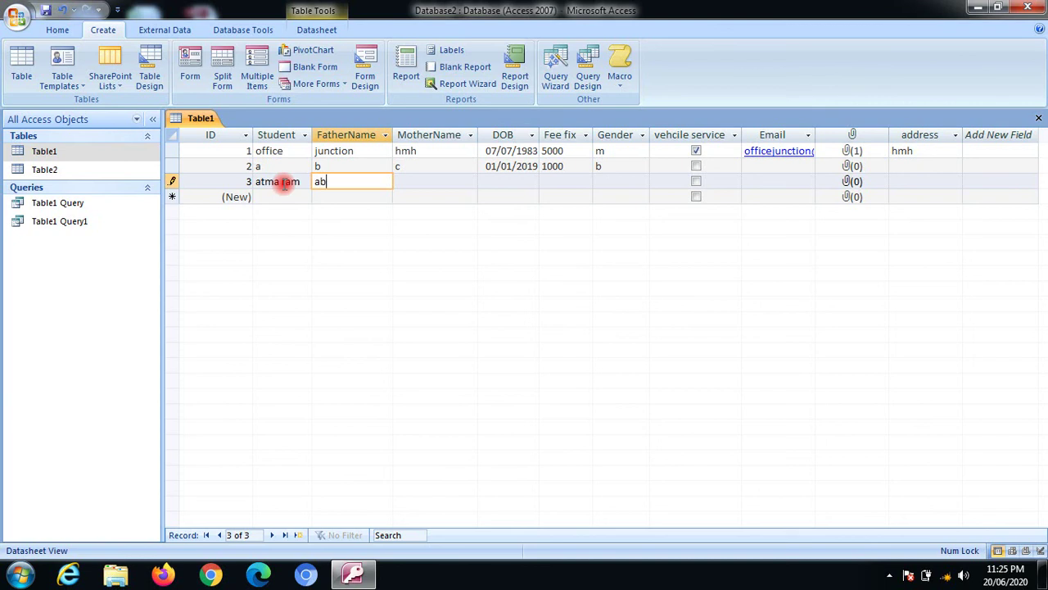
key("Tab")
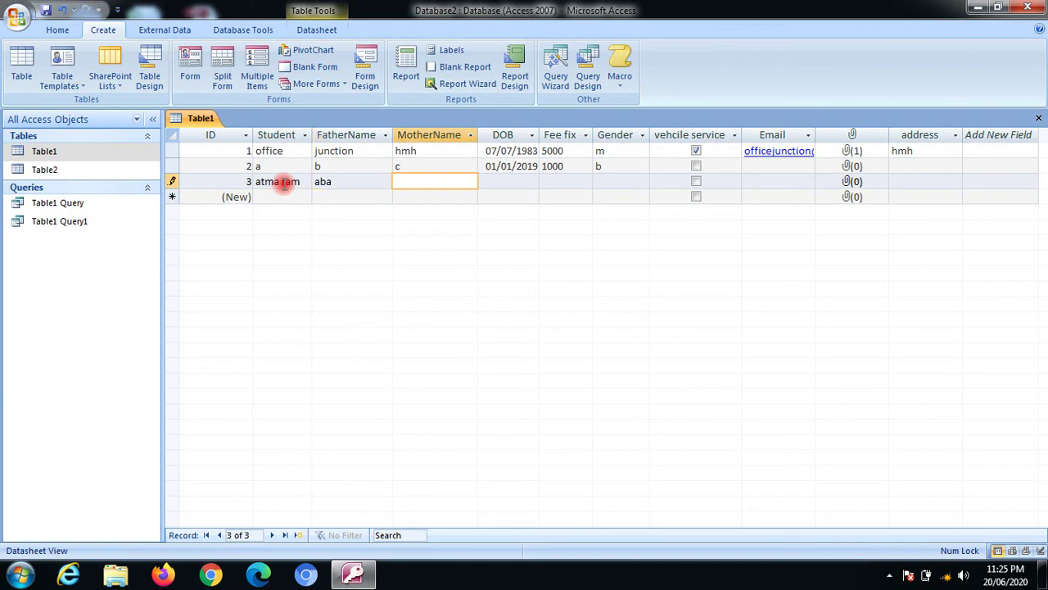
key("Tab")
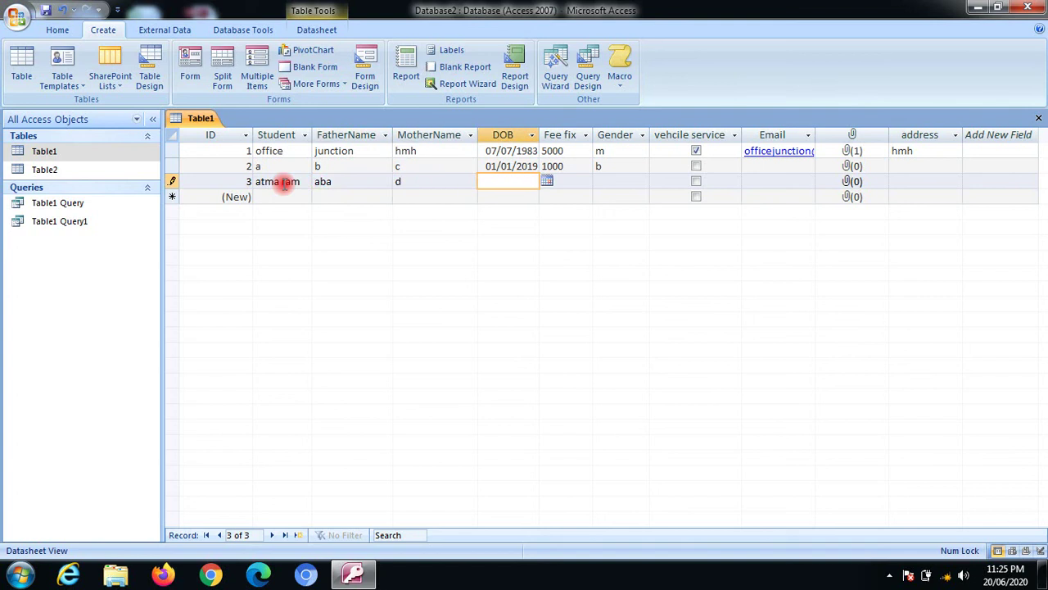
Fill in the new record's date of birth, Fee fix 6000 and Gender c, and enable its vehcile service option
type("1-9-19")
key("Tab")
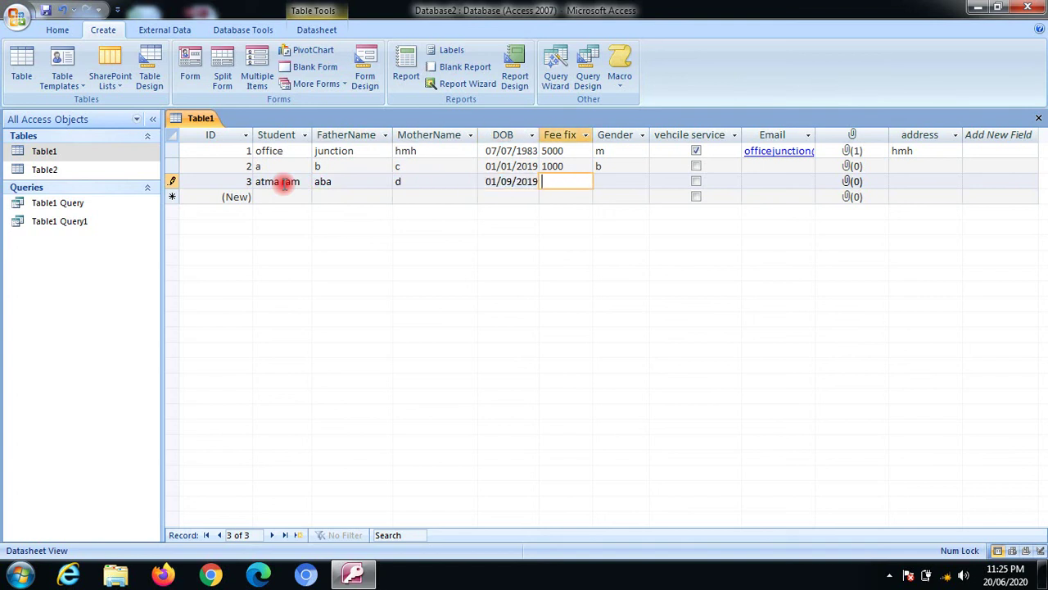
type("6000")
key("Tab")
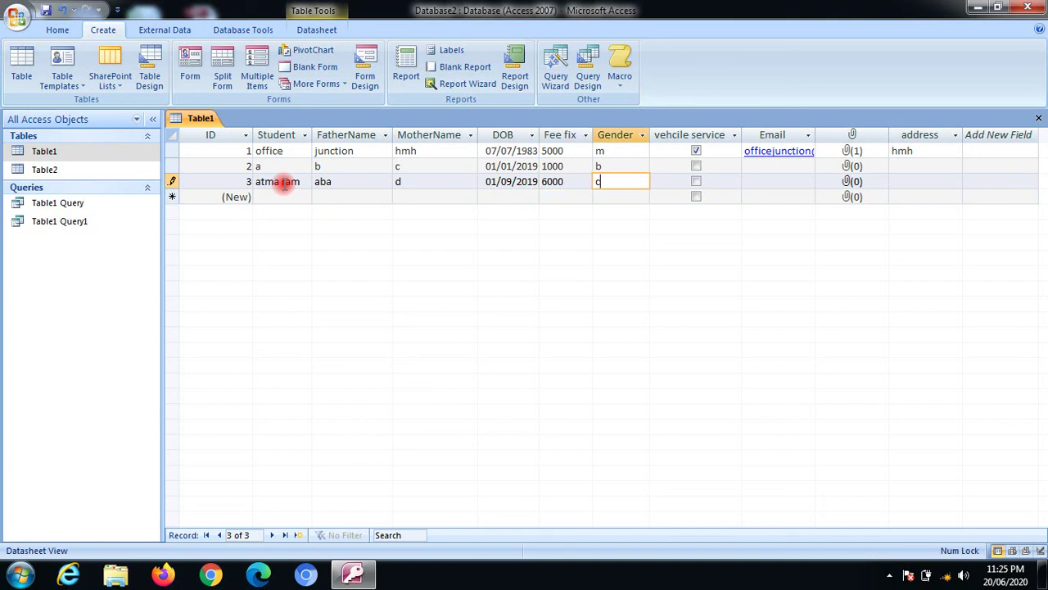
key("Tab")
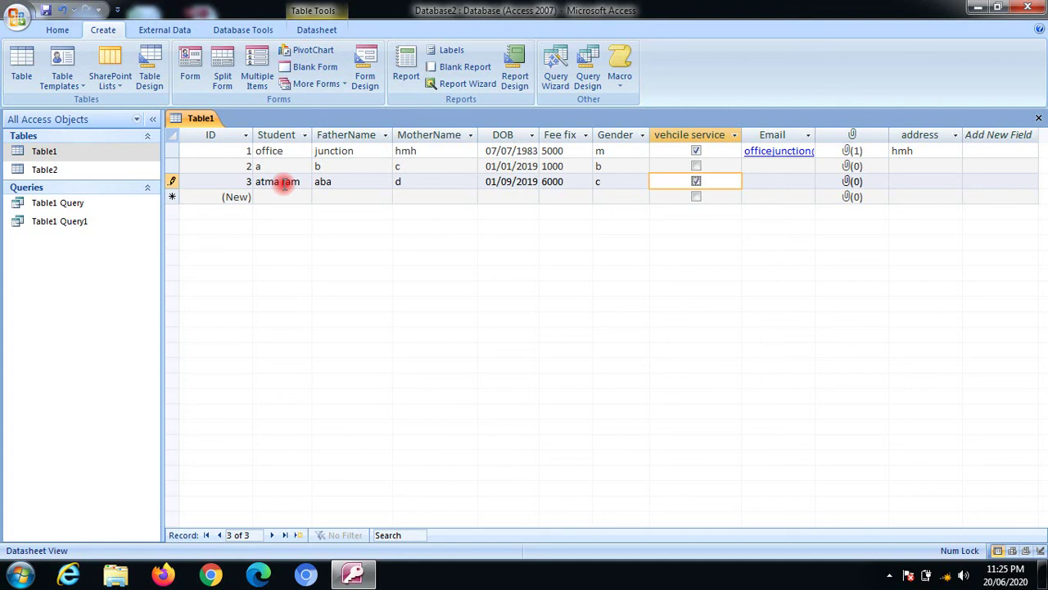
key("Tab")
key("Tab")
key("Tab")
key("Tab")
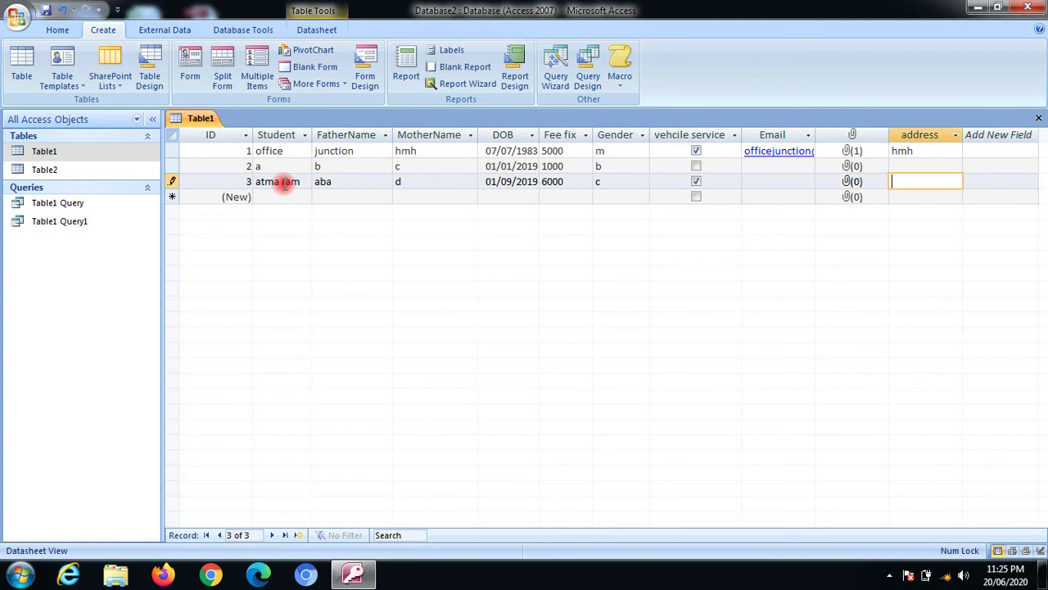
Set the address to delhi for record 2, patna for record 3 and jaipur for record 1, and close Table1
key("shift+Tab")
key("shift+Tab")
key("Up")
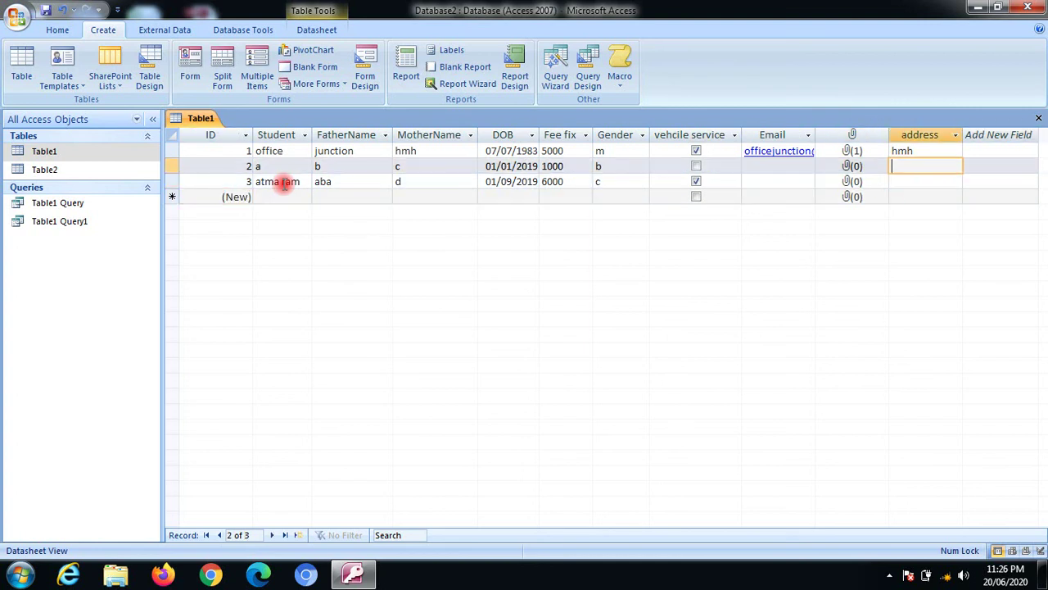
type("delhi")
key("Down")
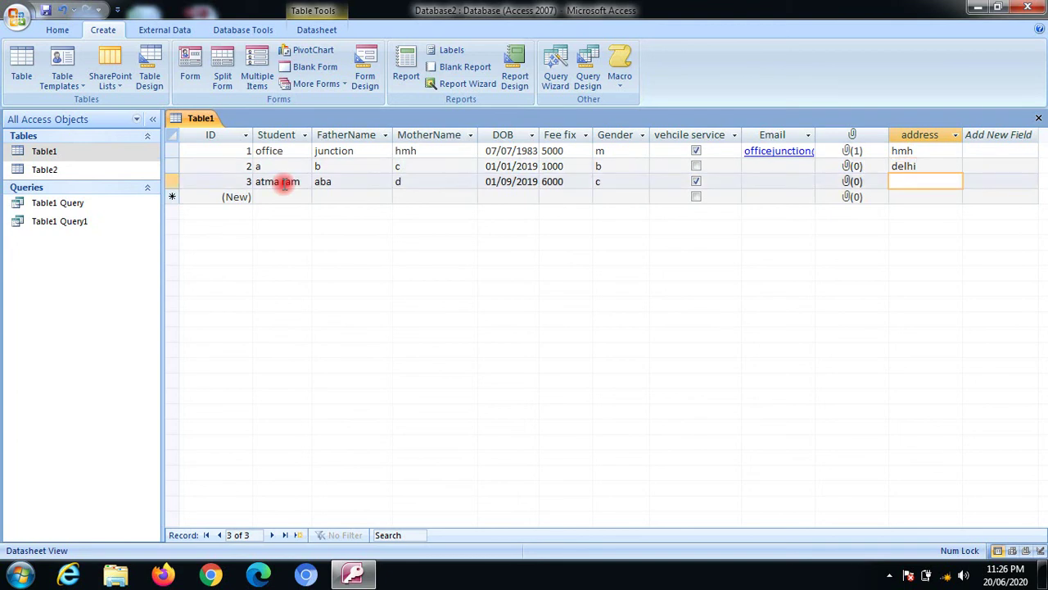
type("p")
key("Up")
key("Up")
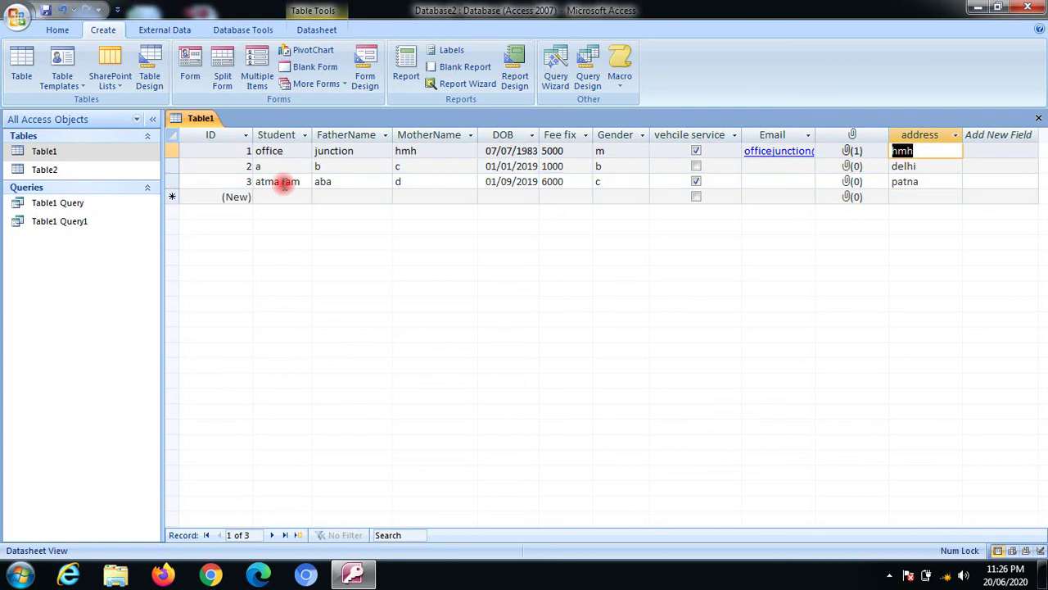
type("jaipur")
left_click(1039, 121)
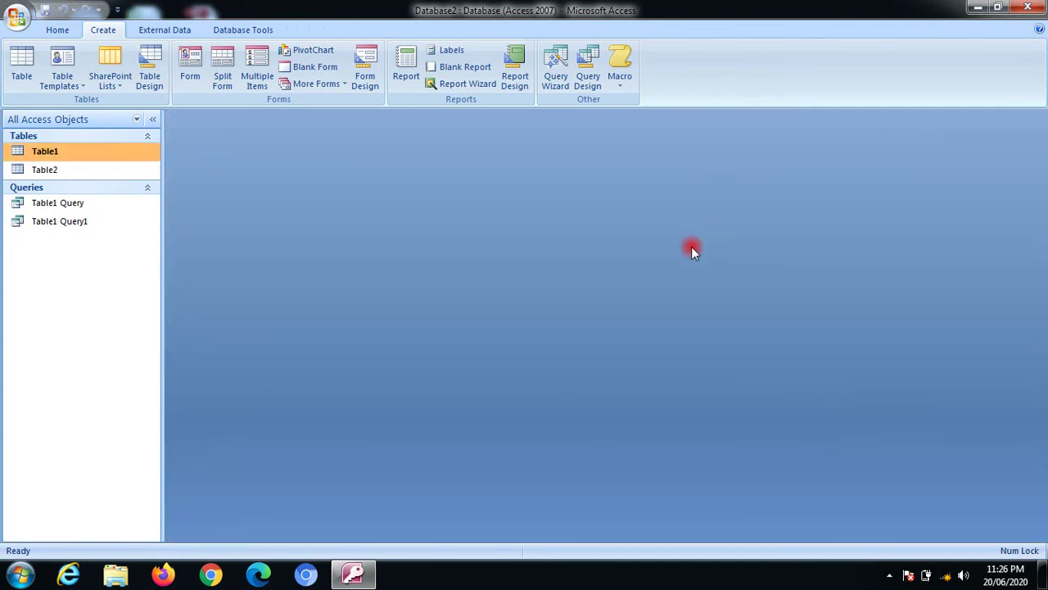
Review the records in Table1, Table1 Query and Table1 Query1 one after another, closing each datasheet
double_click(119, 153)
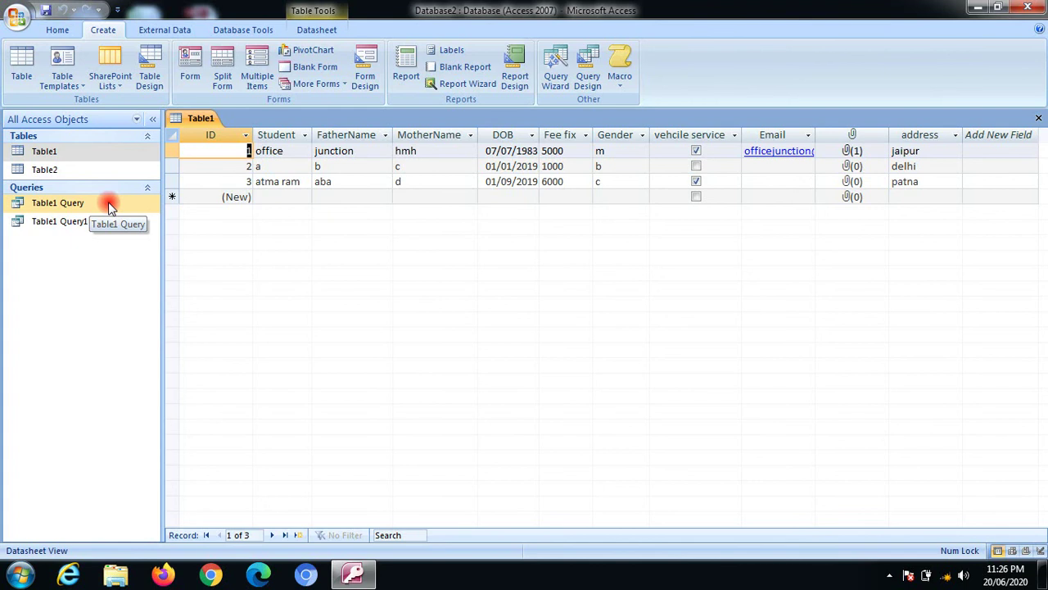
left_click(1039, 120)
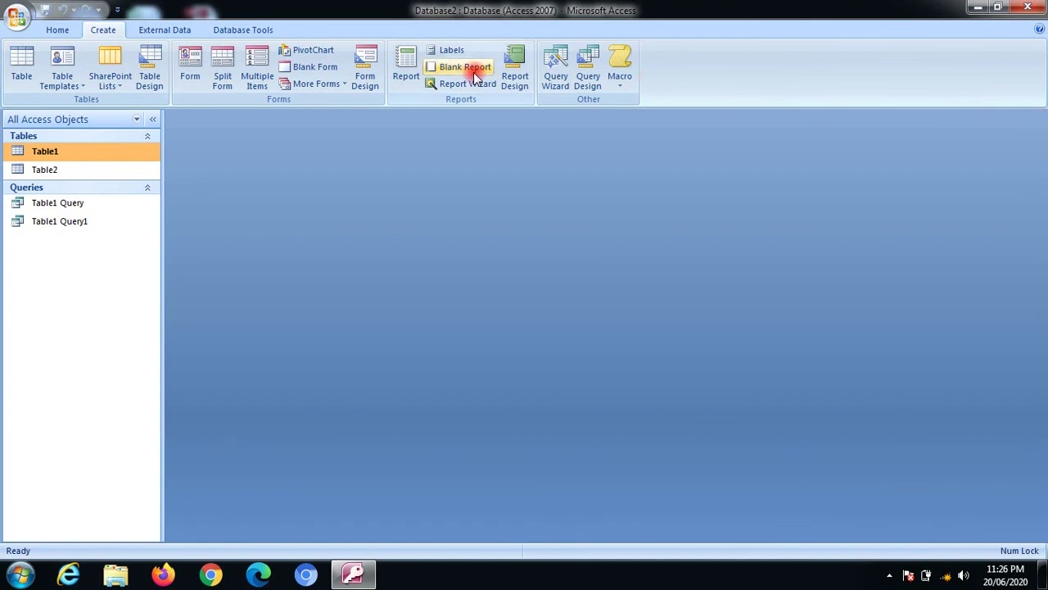
double_click(118, 206)
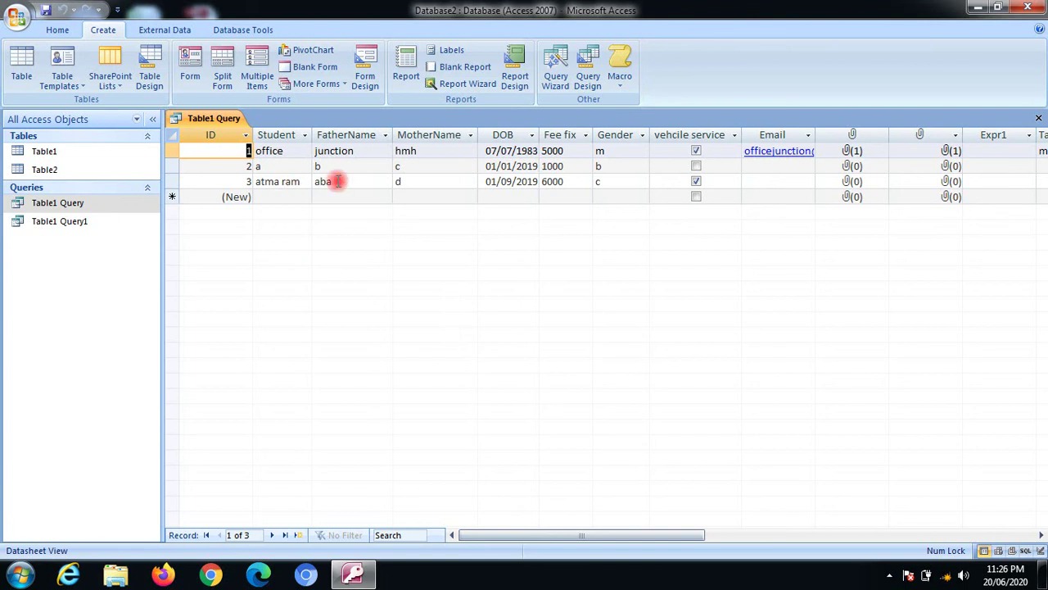
left_click(172, 182)
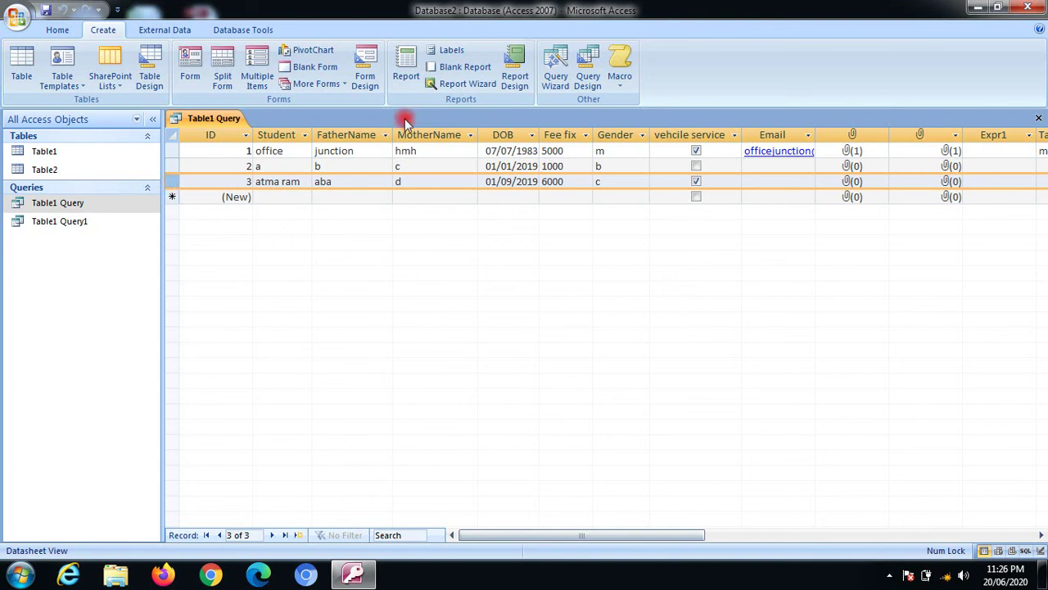
left_click(1039, 118)
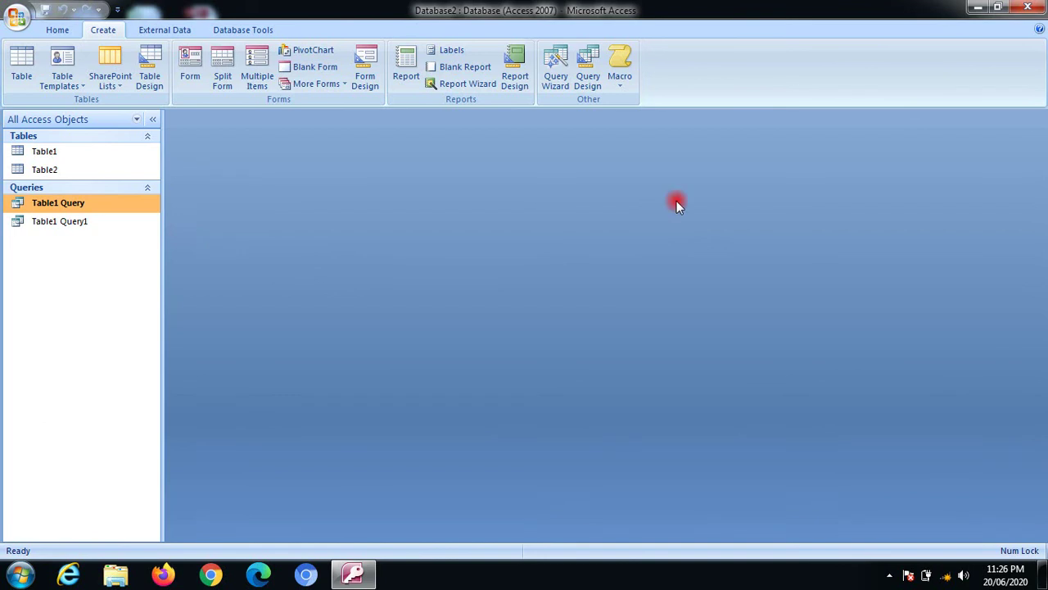
double_click(90, 226)
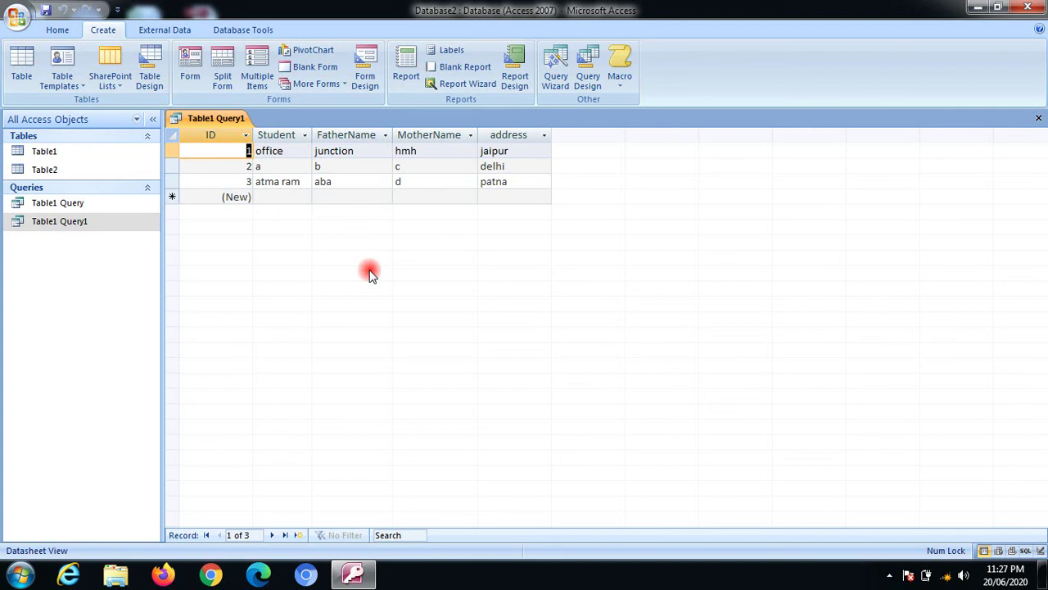
left_click(1037, 121)
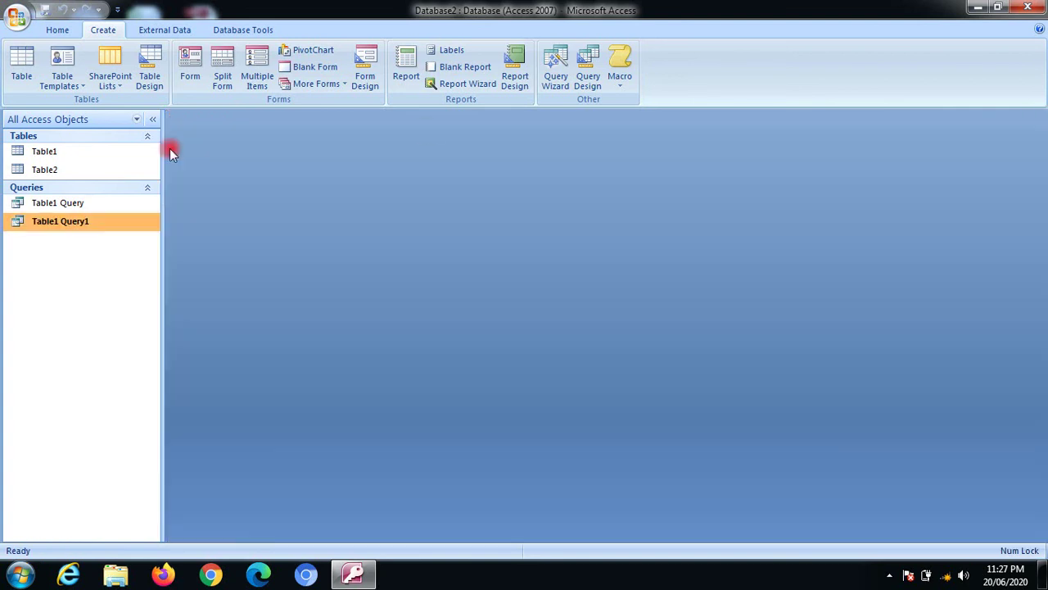
Start a third Simple Query Wizard query on Table1 with the ID, Student, FatherName and MotherName fields
left_click(127, 151)
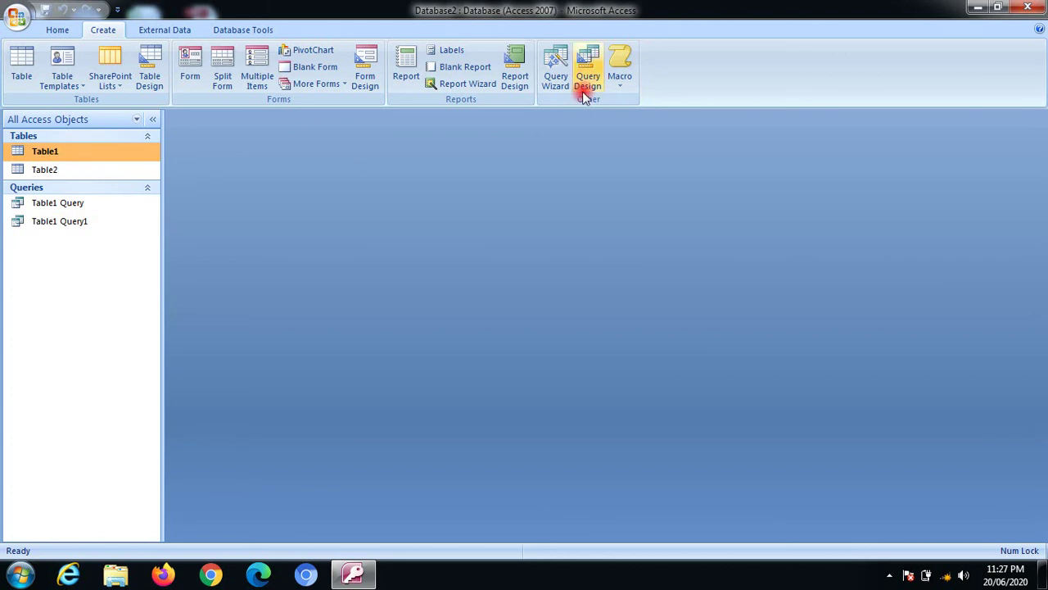
left_click(558, 82)
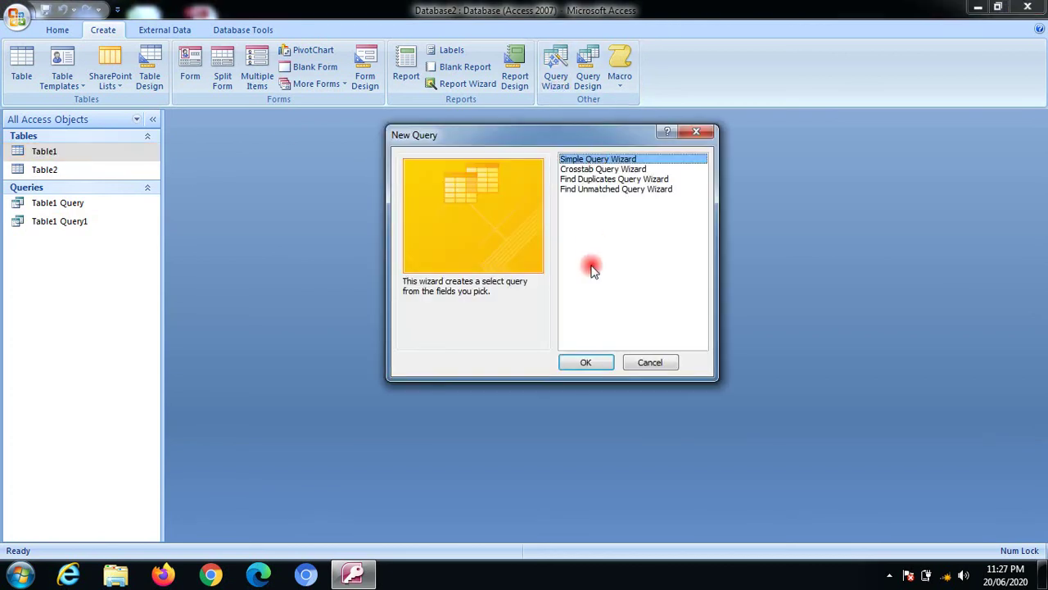
left_click(581, 362)
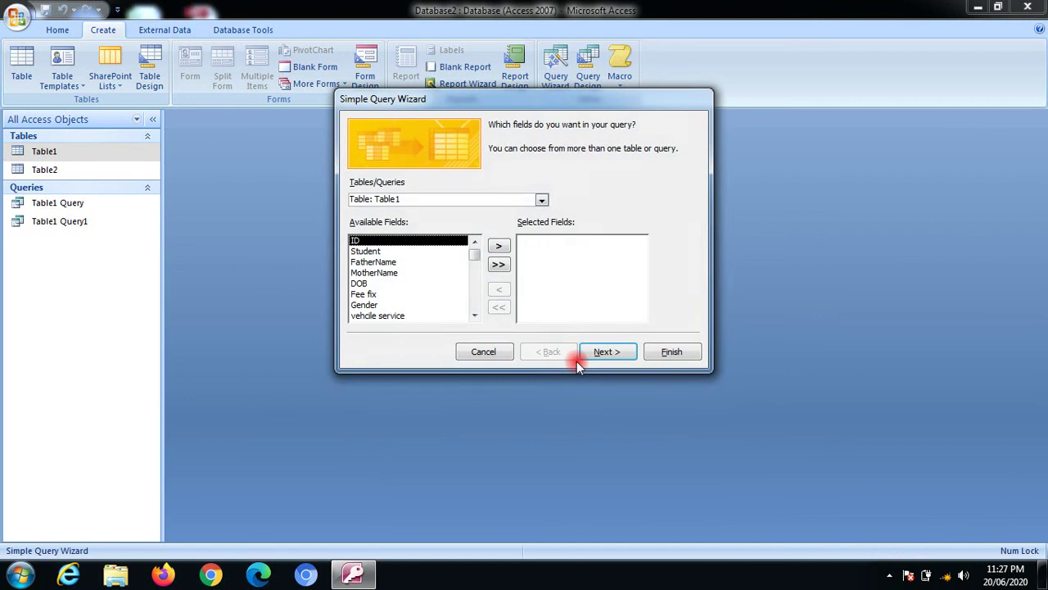
left_click(499, 246)
left_click(499, 245)
left_click(499, 246)
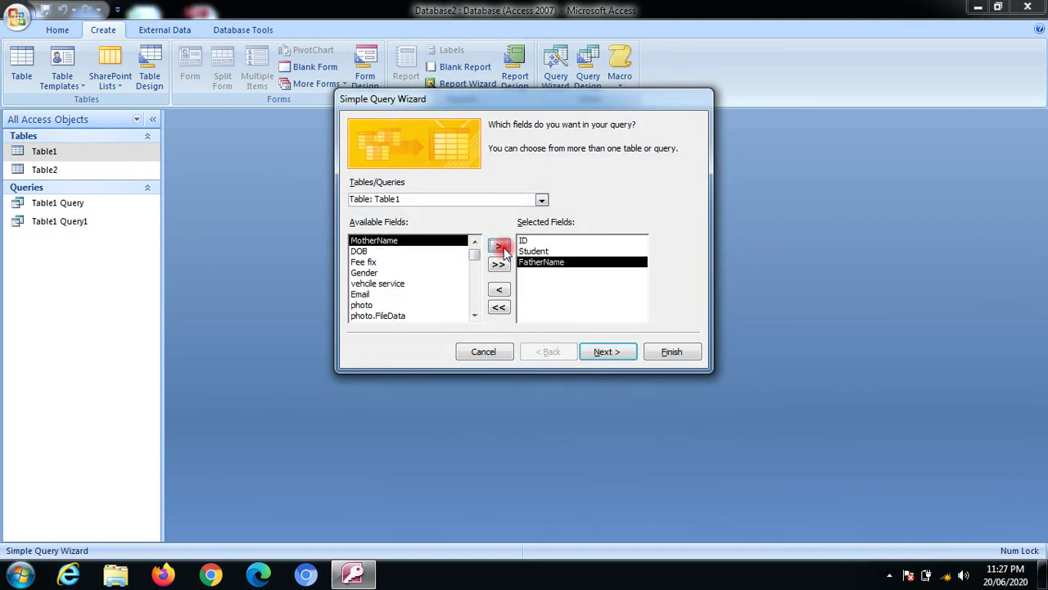
left_click(501, 247)
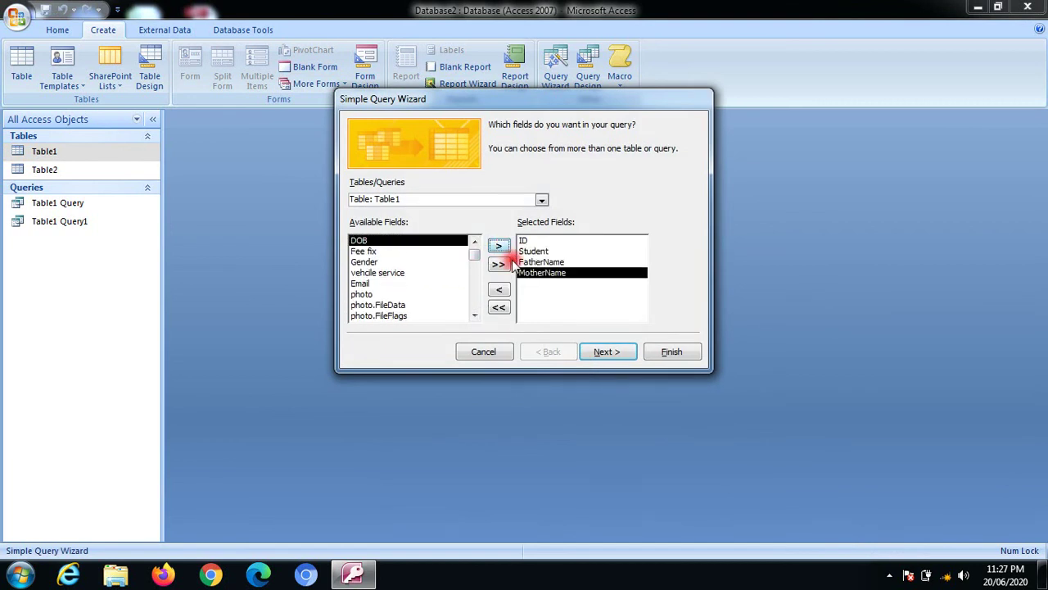
Add the Email and vehcile service fields to the query's selected fields
left_click(473, 318)
left_click(473, 317)
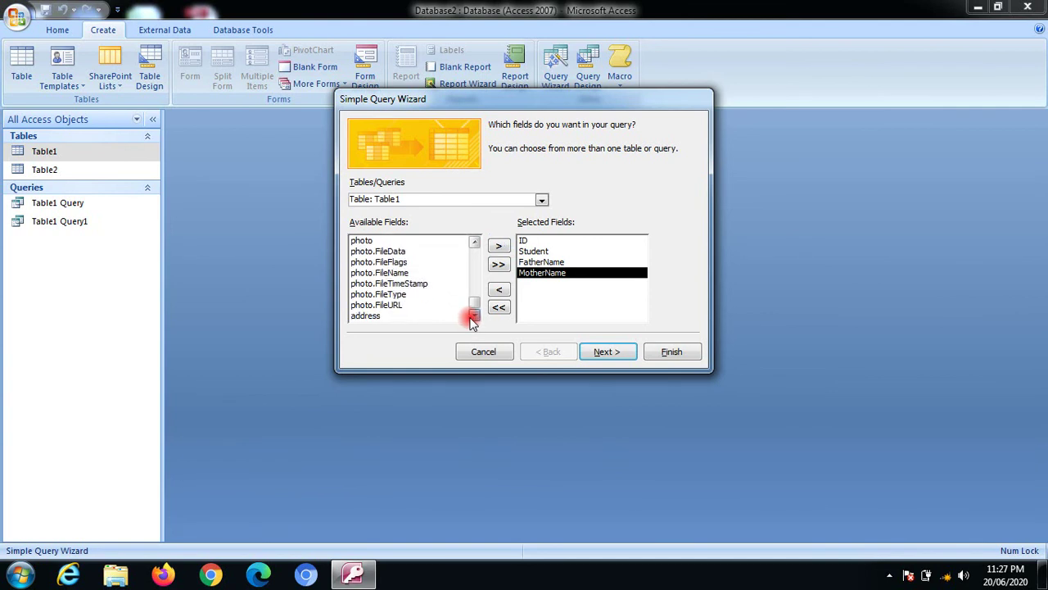
left_click(475, 244)
left_click(475, 244)
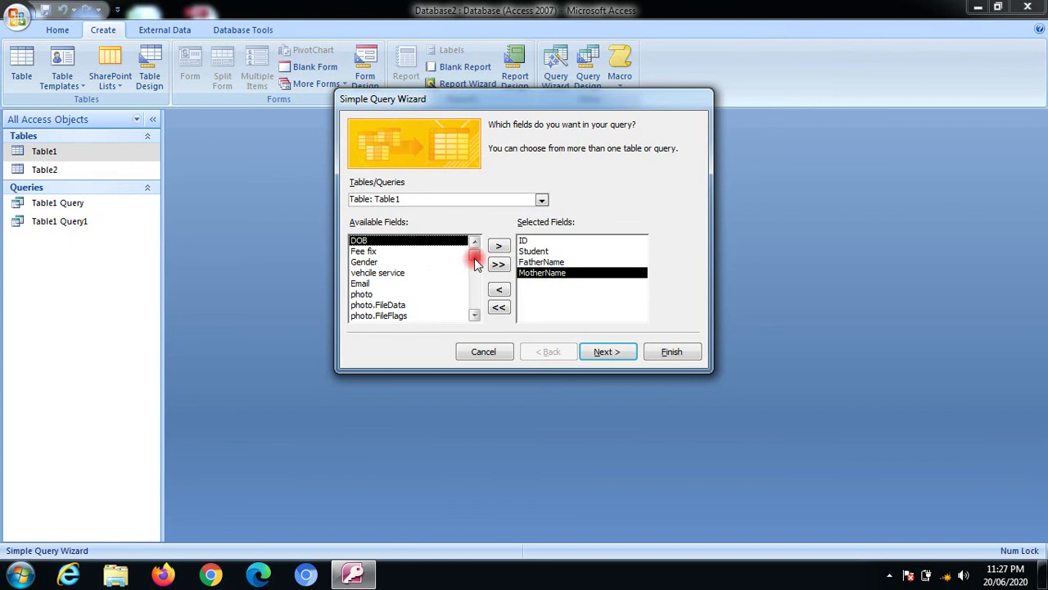
mouse_move(474, 258)
left_mouse_down()
mouse_move(478, 339)
mouse_move(462, 247)
left_mouse_up()
left_click(369, 274)
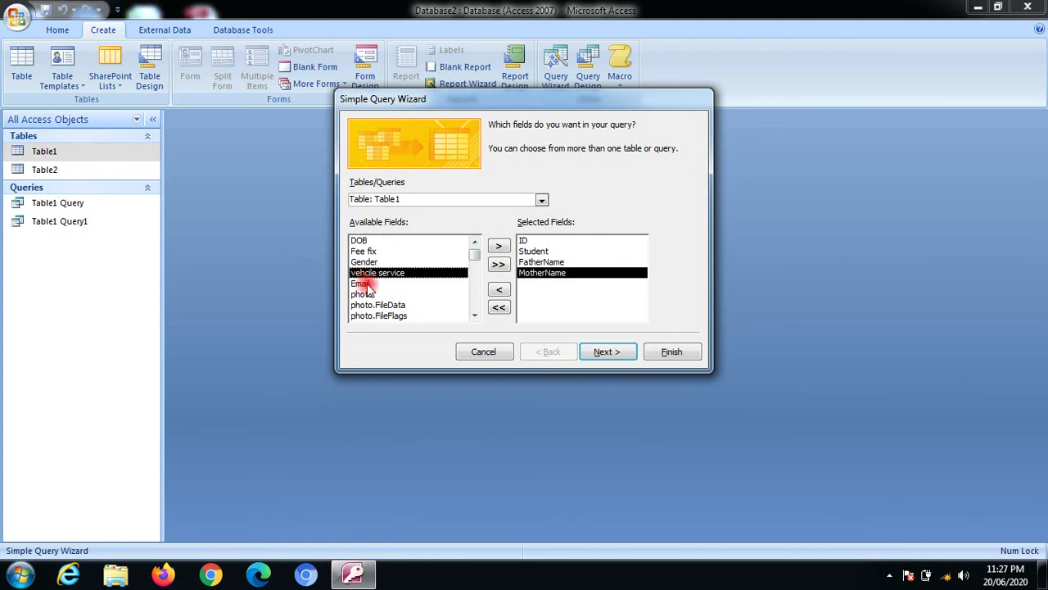
left_click(367, 284)
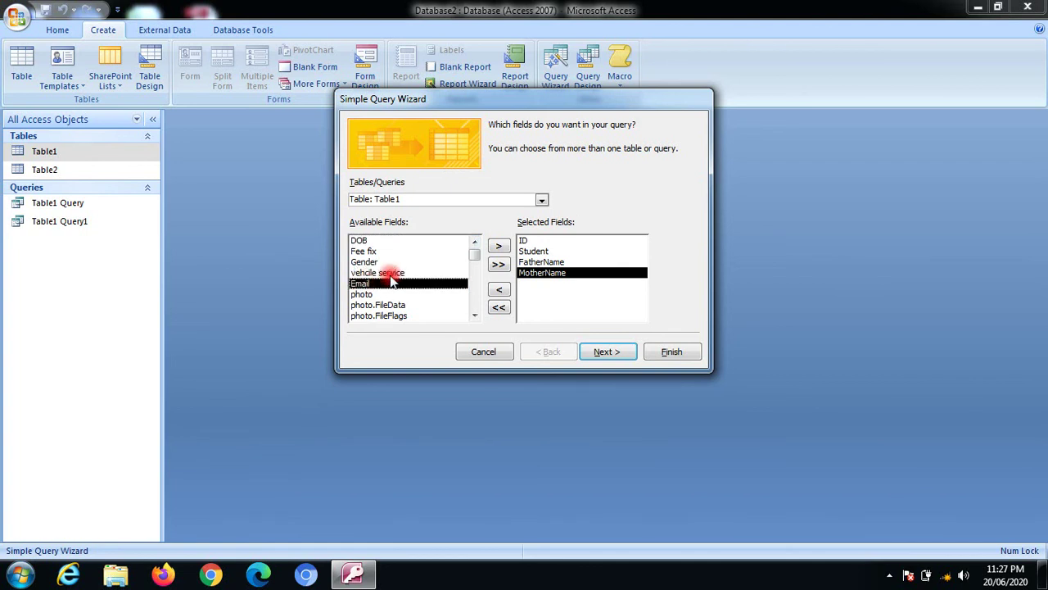
left_click(499, 246)
left_click(397, 273)
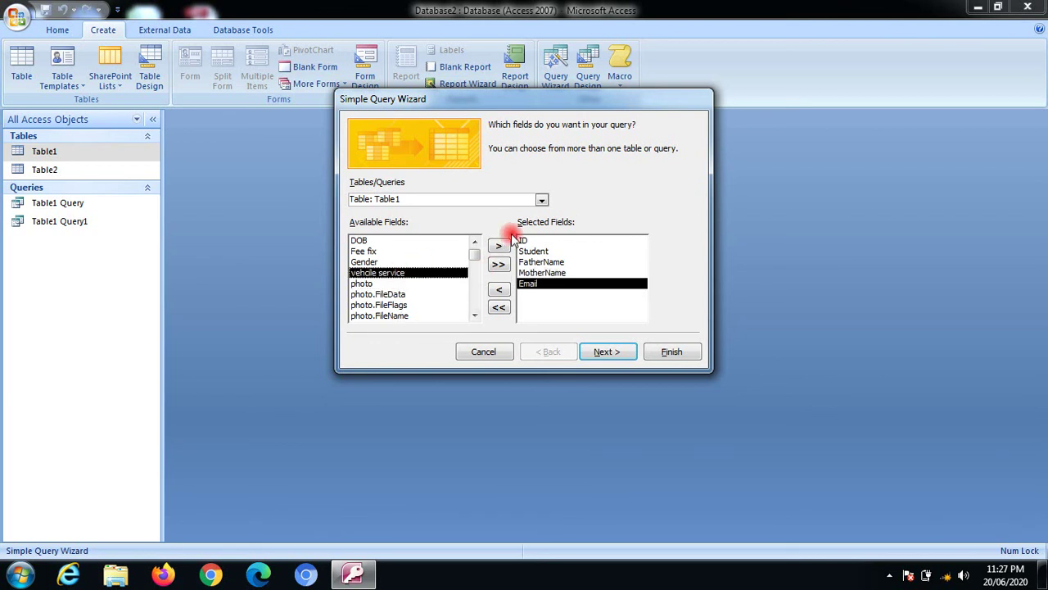
left_click(499, 245)
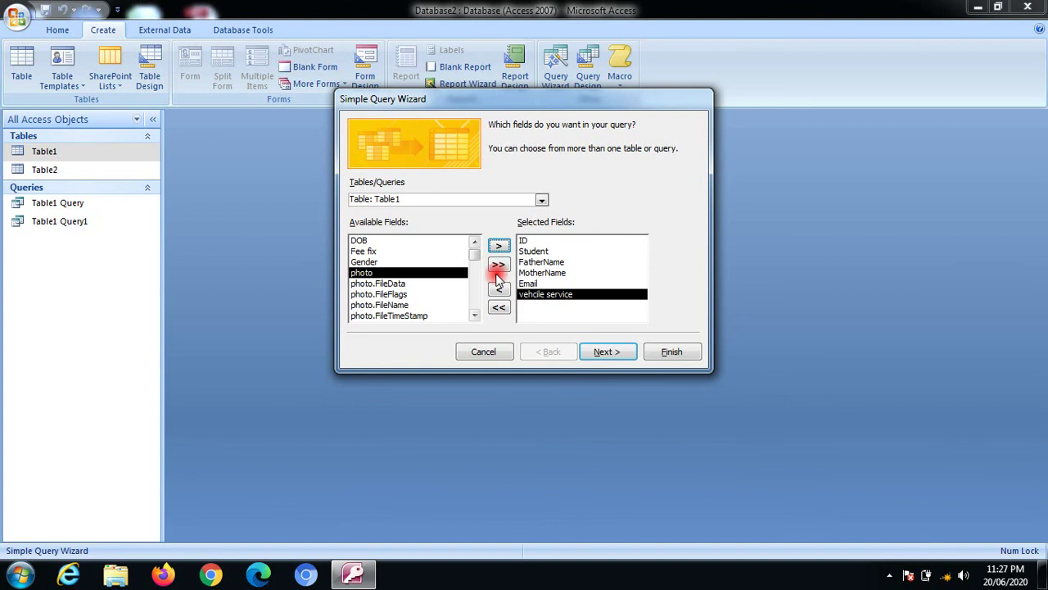
Finish the six-field query as a detail query showing every field of every record
left_click(606, 352)
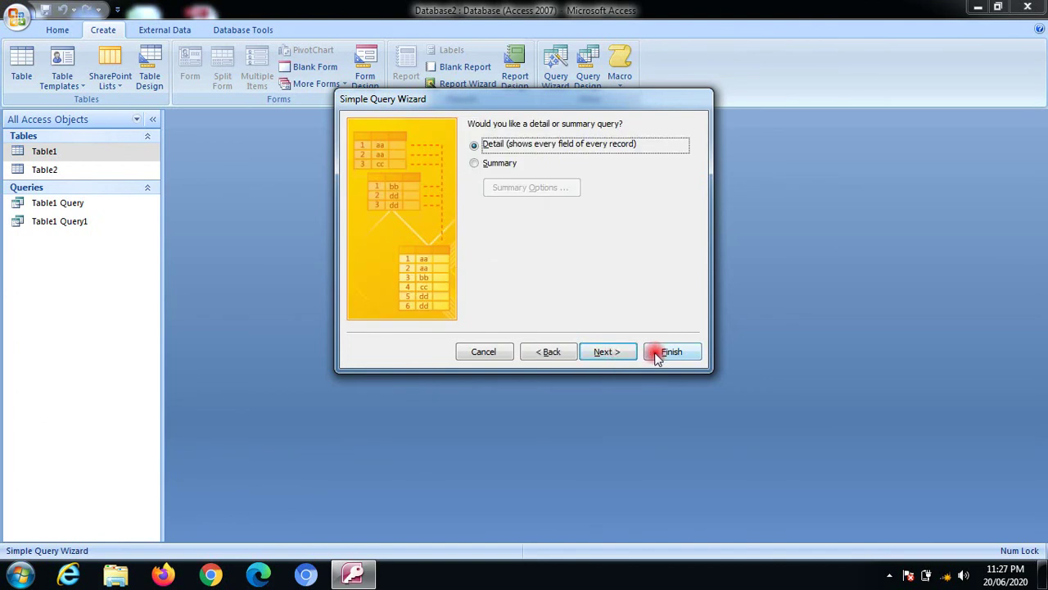
left_click(623, 354)
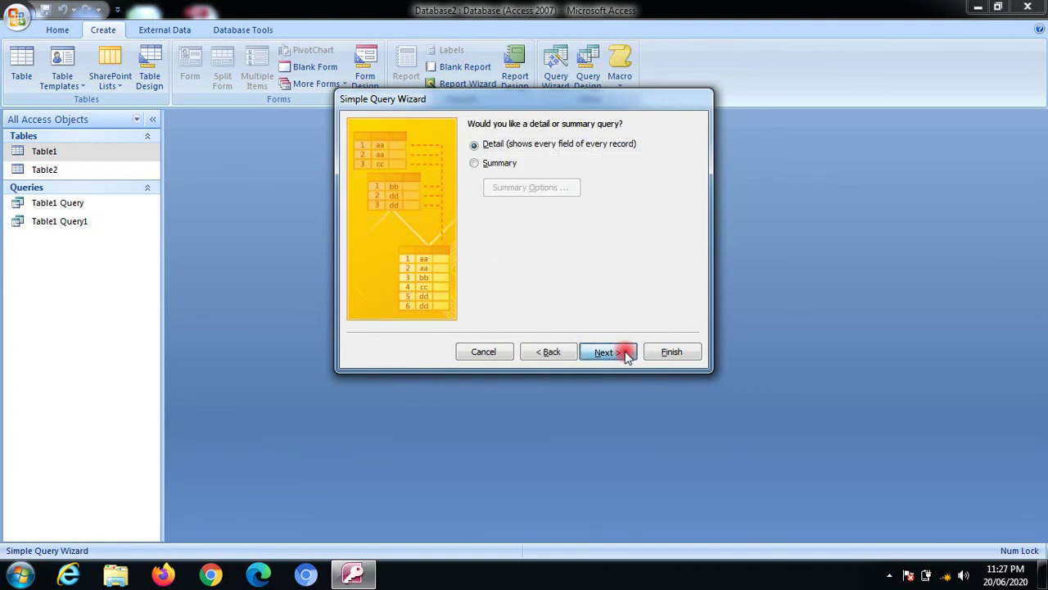
left_click(667, 352)
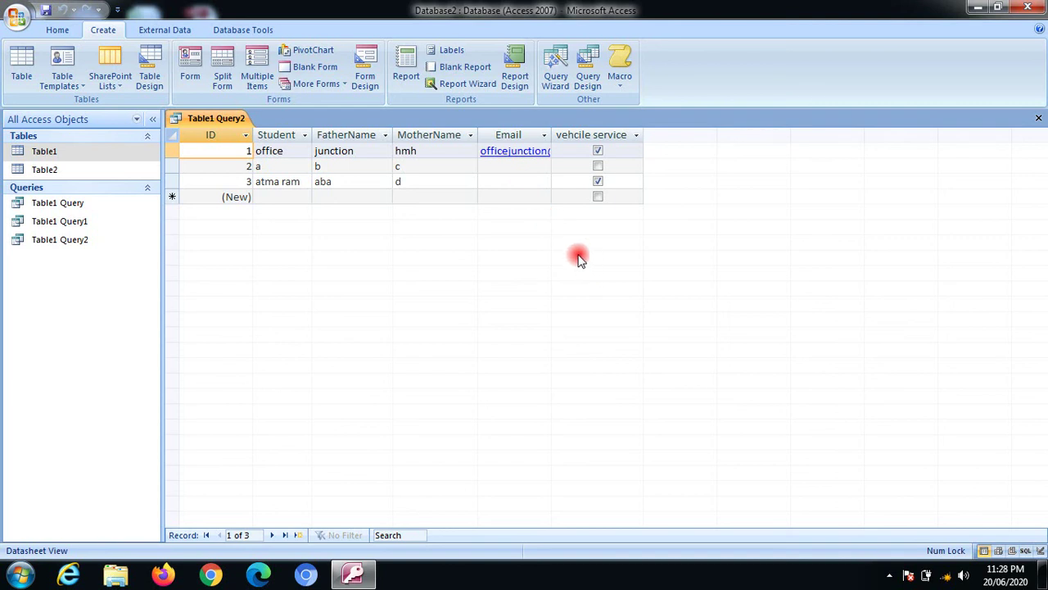
Close the new query's datasheet, then reopen Table1 Query2 to review its records and close it again
left_click(1037, 119)
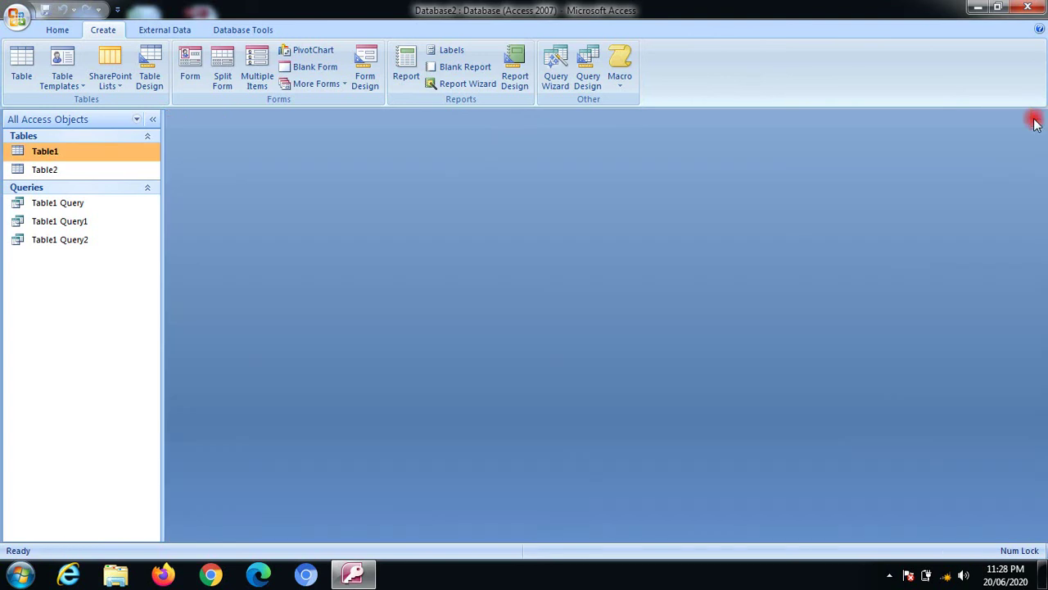
double_click(90, 240)
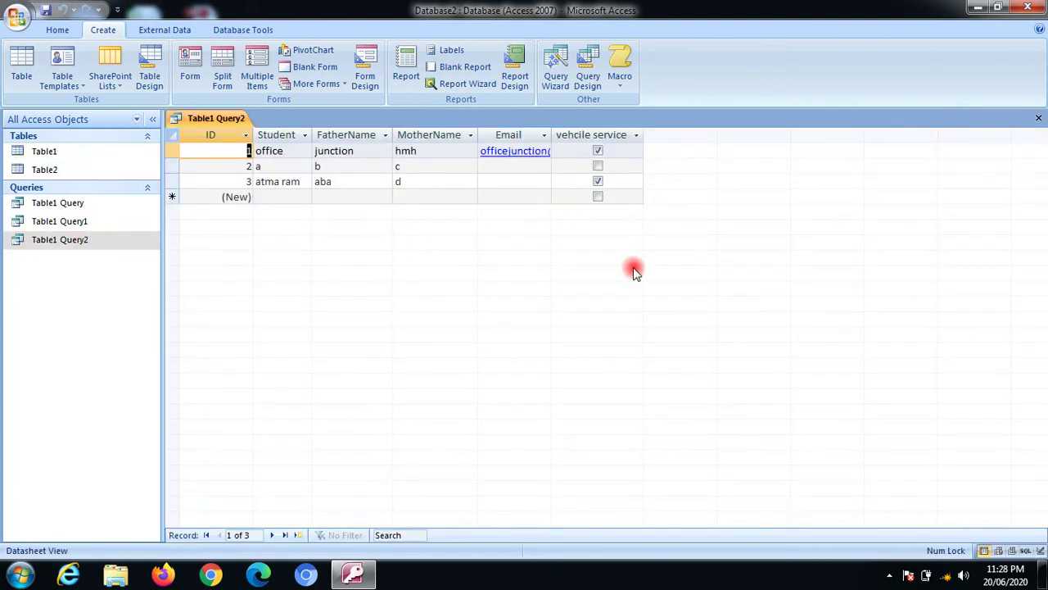
left_click(1037, 118)
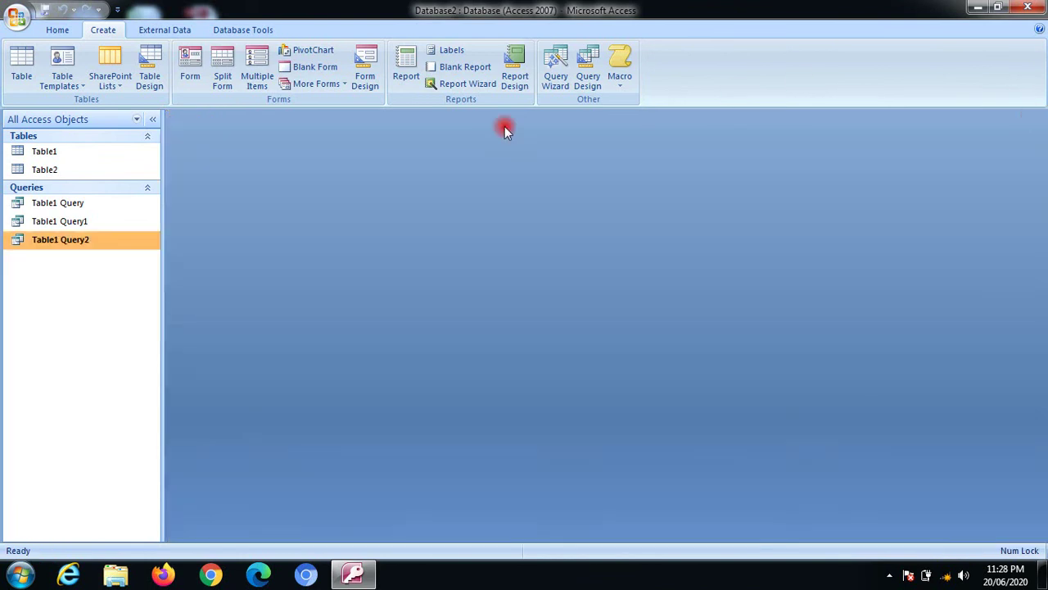
Start another Simple Query Wizard query on Table1 with the ID, Student, FatherName and MotherName fields
left_click(556, 81)
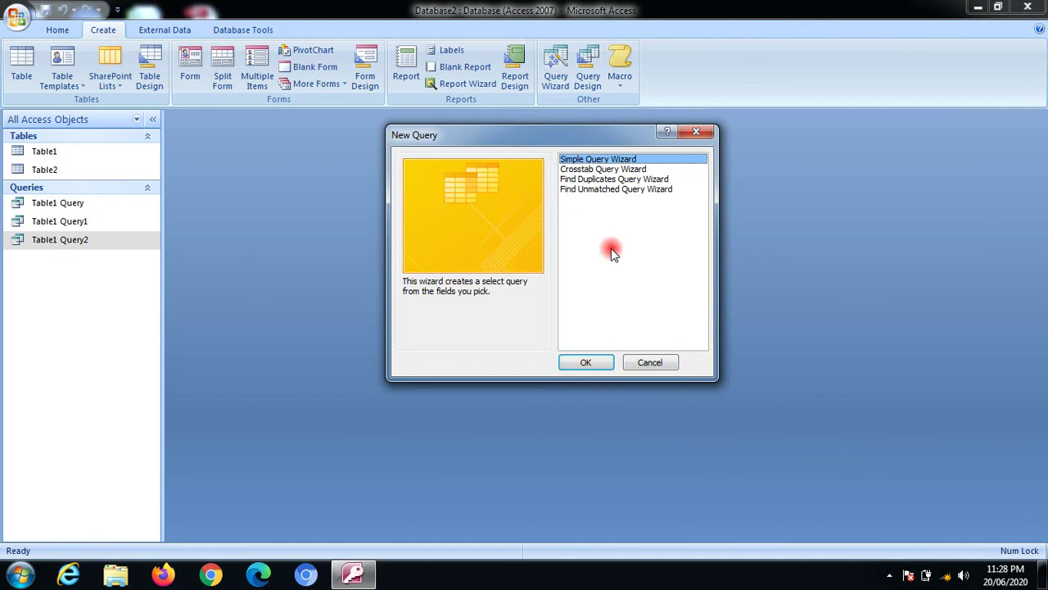
left_click(661, 366)
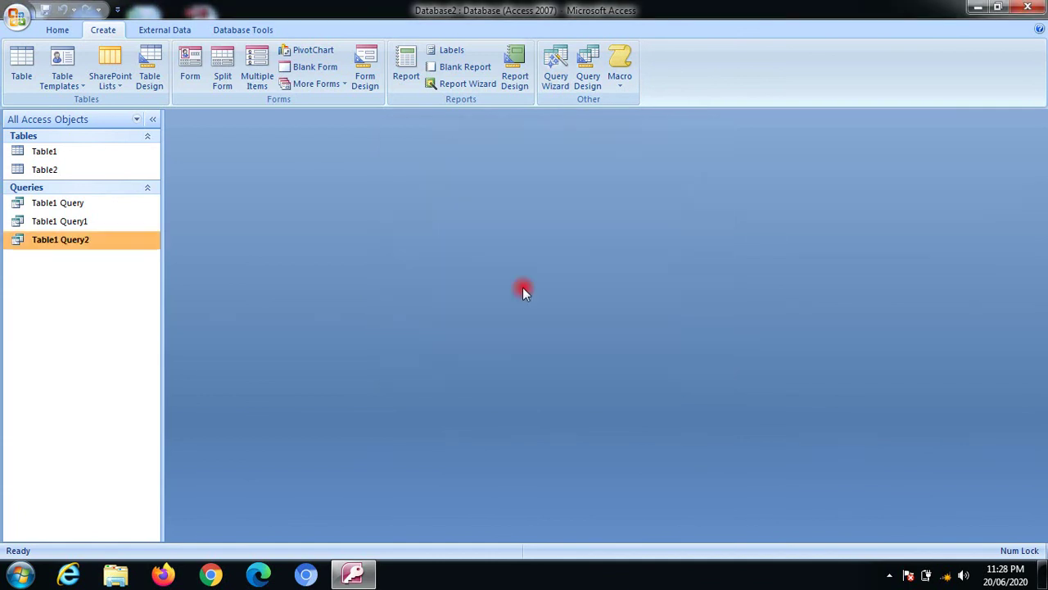
left_click(105, 161)
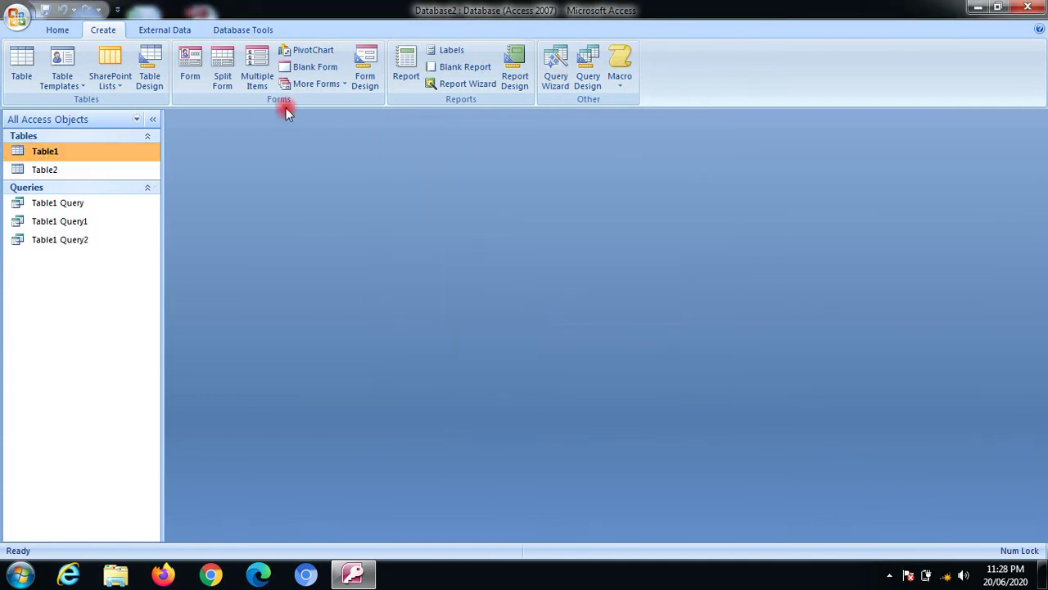
left_click(555, 72)
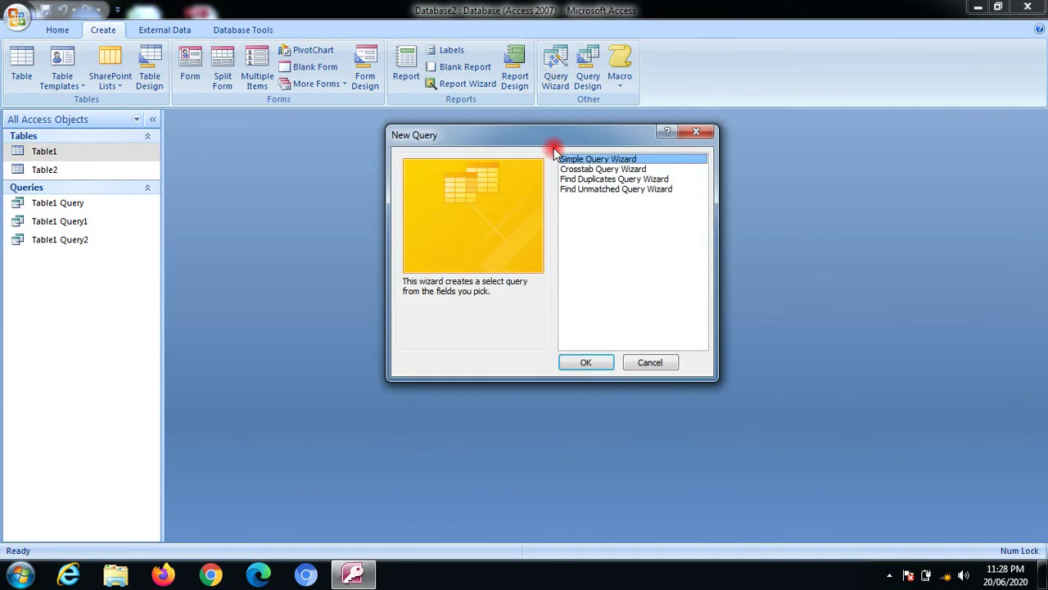
left_click(586, 363)
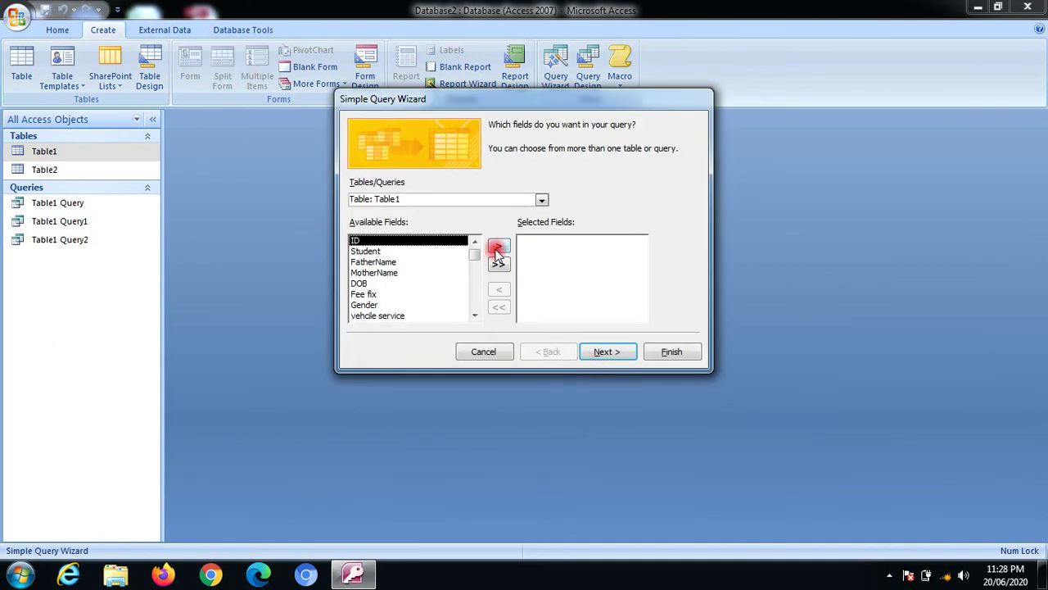
left_click(496, 248)
left_click(497, 247)
left_click(497, 247)
left_click(496, 248)
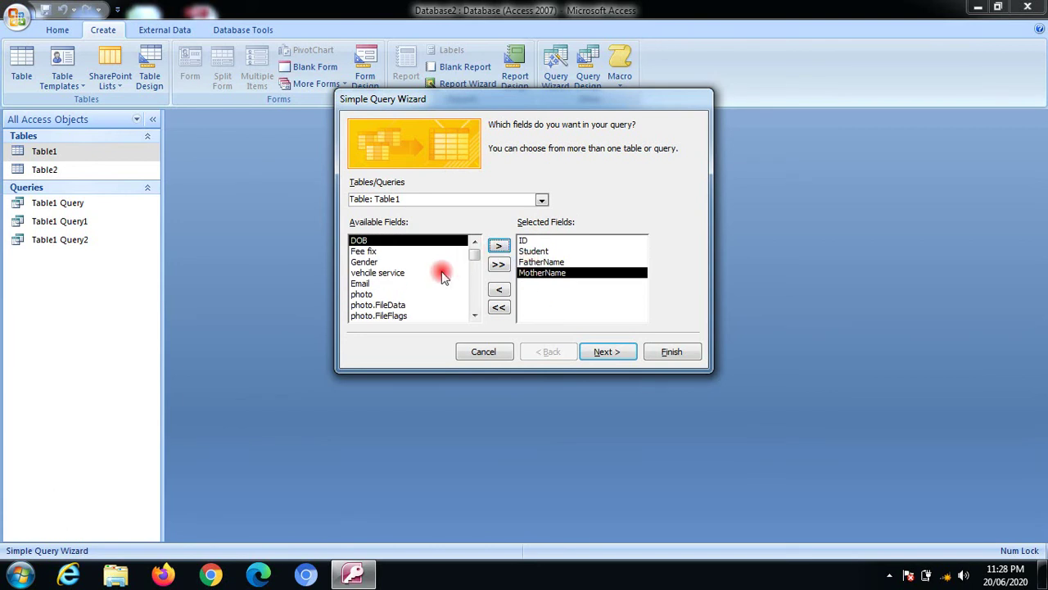
Finish the query with only the four selected fields, leaving Gender out
left_click(365, 262)
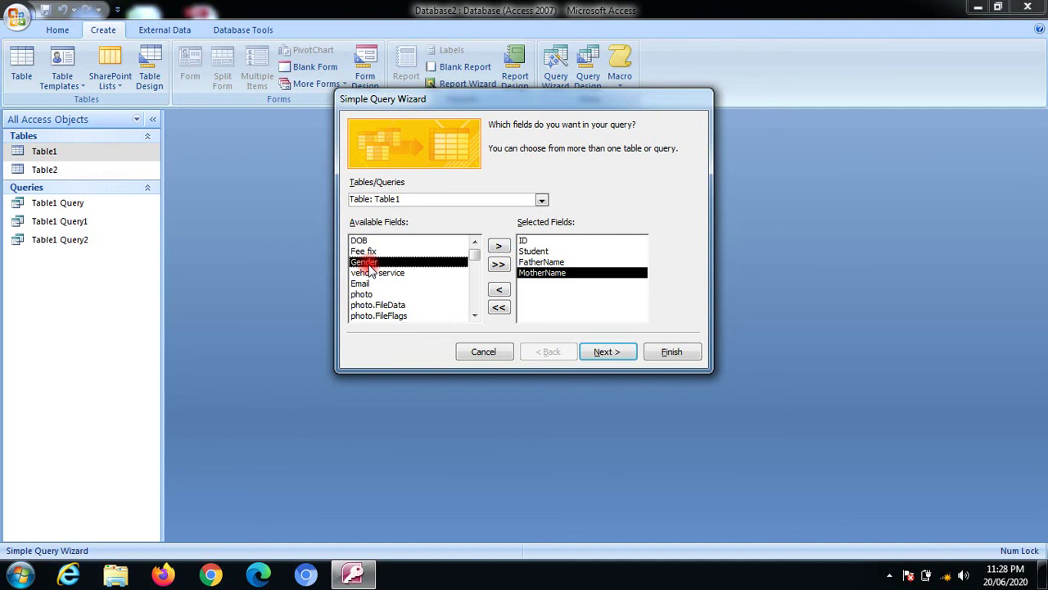
left_click(603, 358)
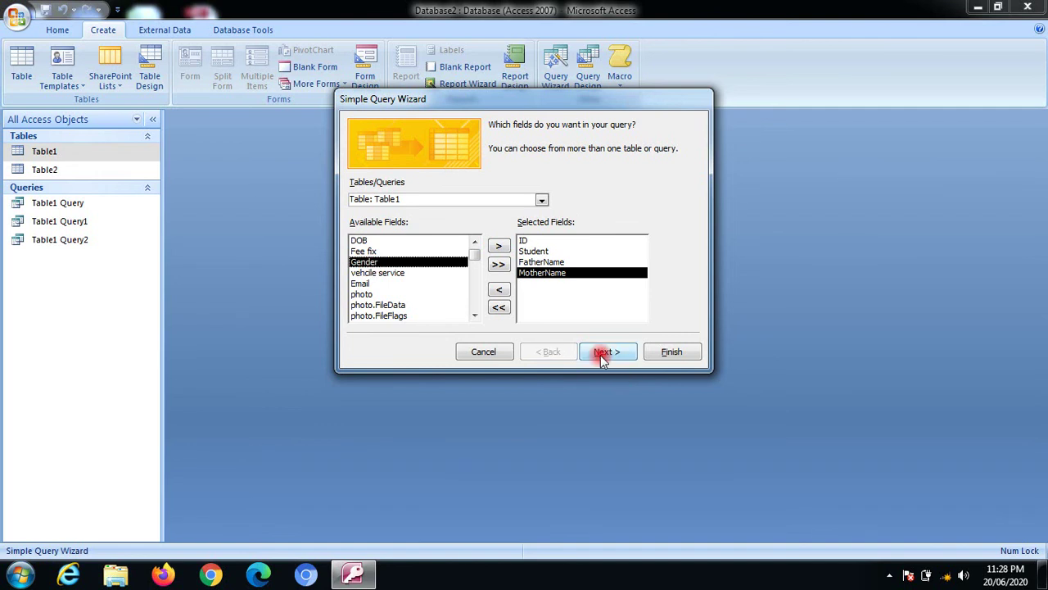
left_click(671, 355)
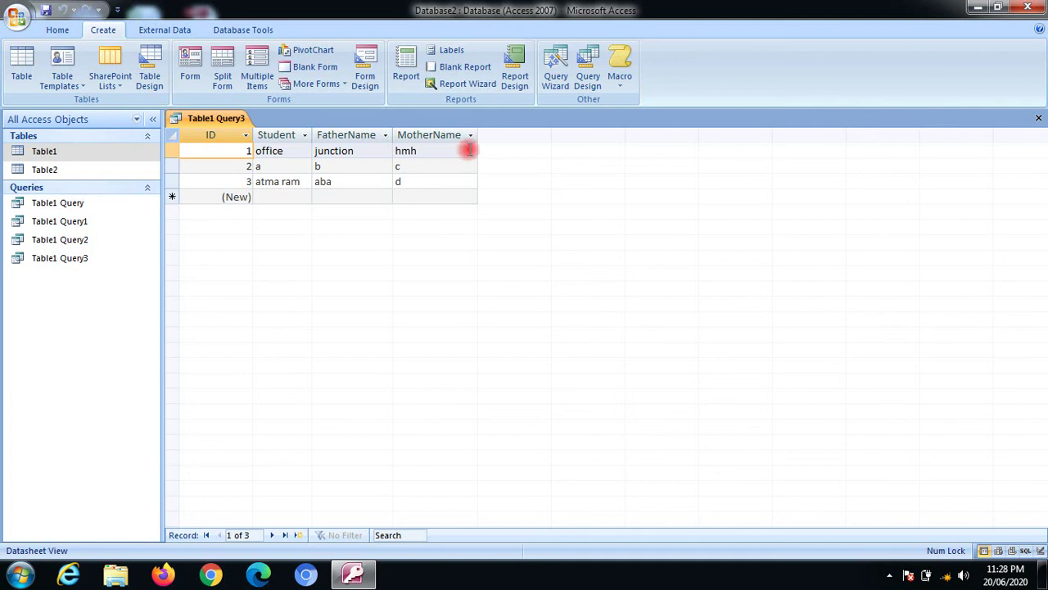
left_click(117, 153)
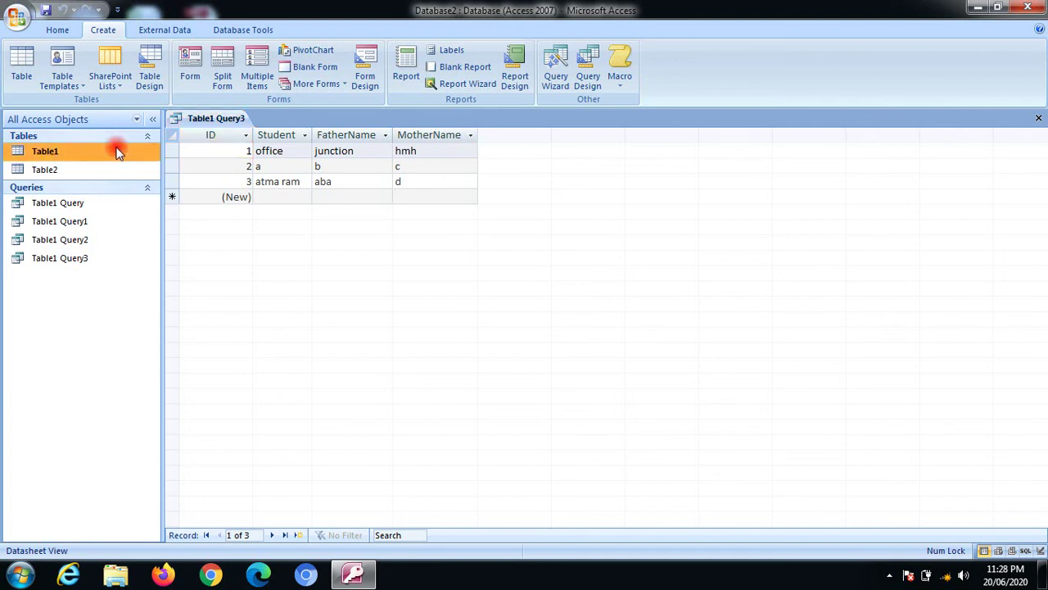
left_click(554, 86)
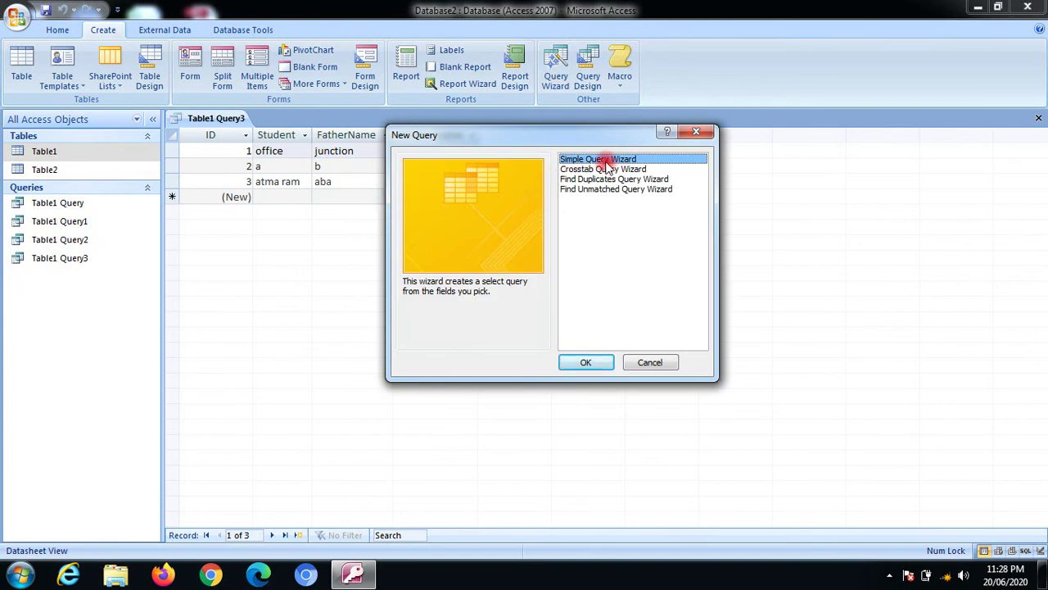
left_click(659, 360)
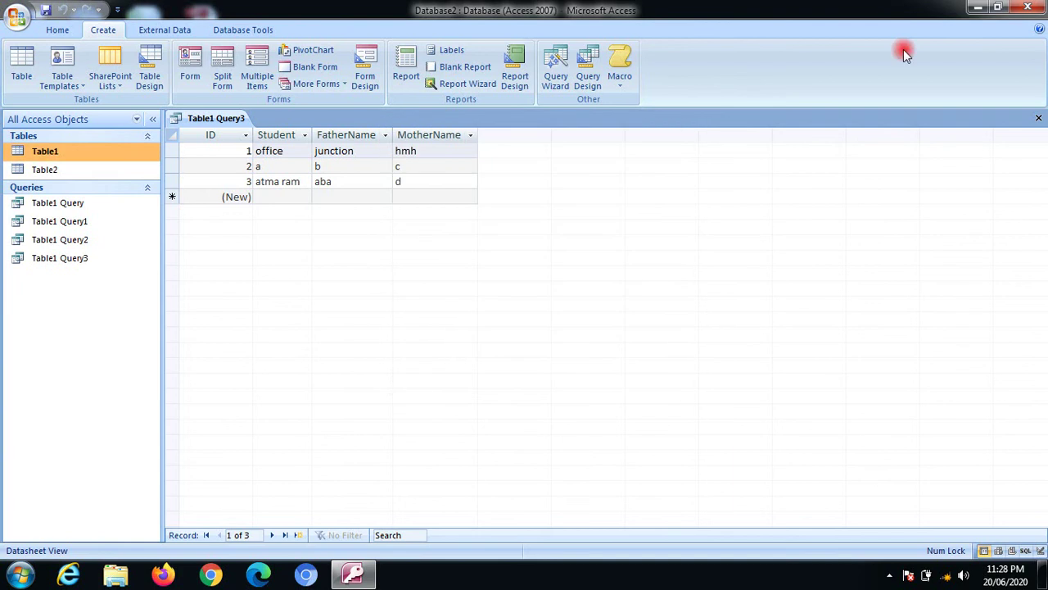
Close the four-field query's datasheet, then reopen Table1 Query3 to review its columns and close it
left_click(1036, 120)
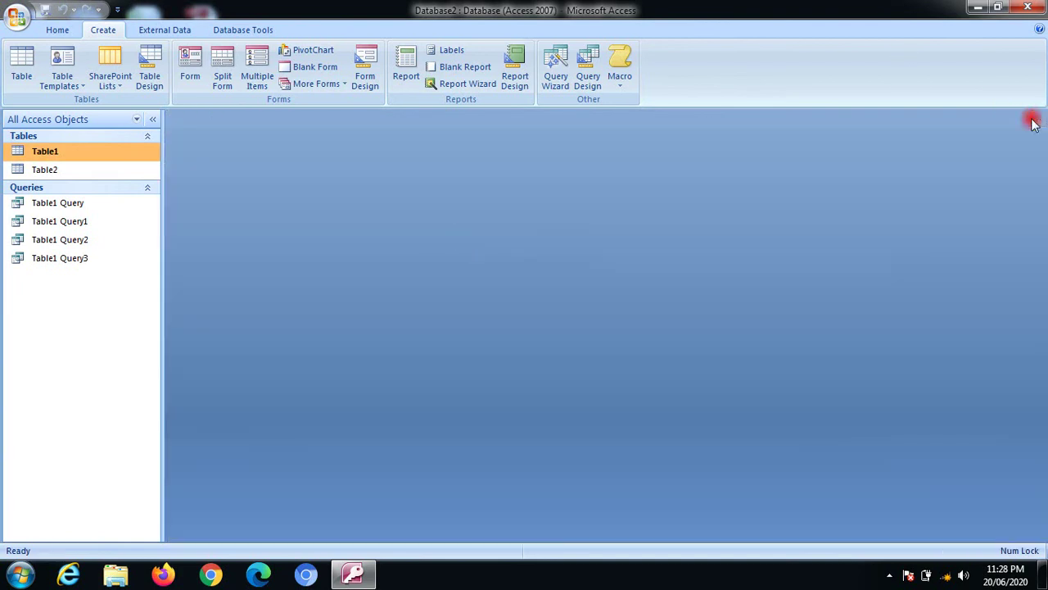
double_click(72, 267)
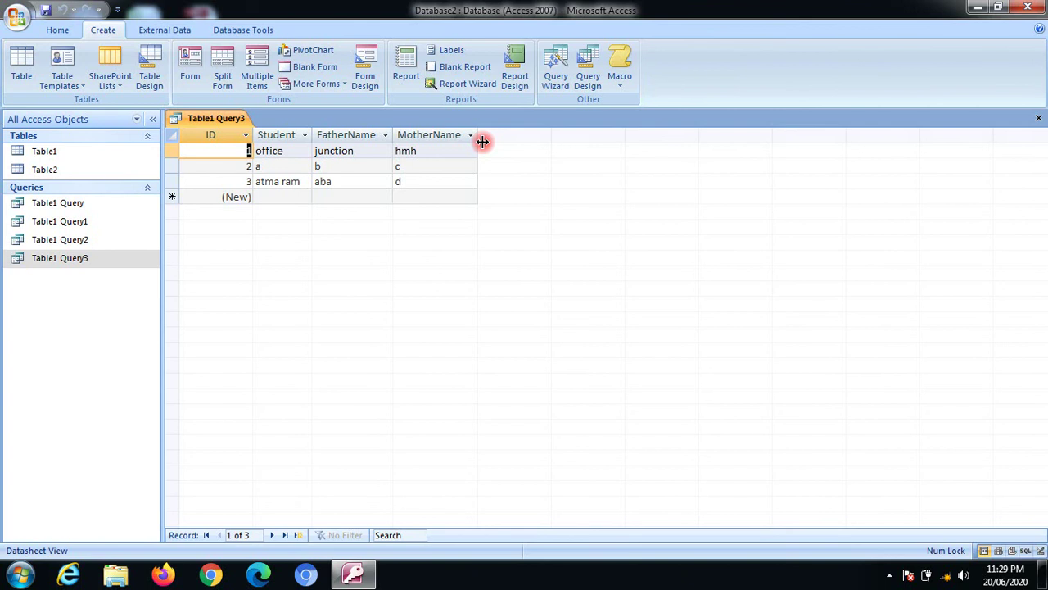
left_click(1038, 121)
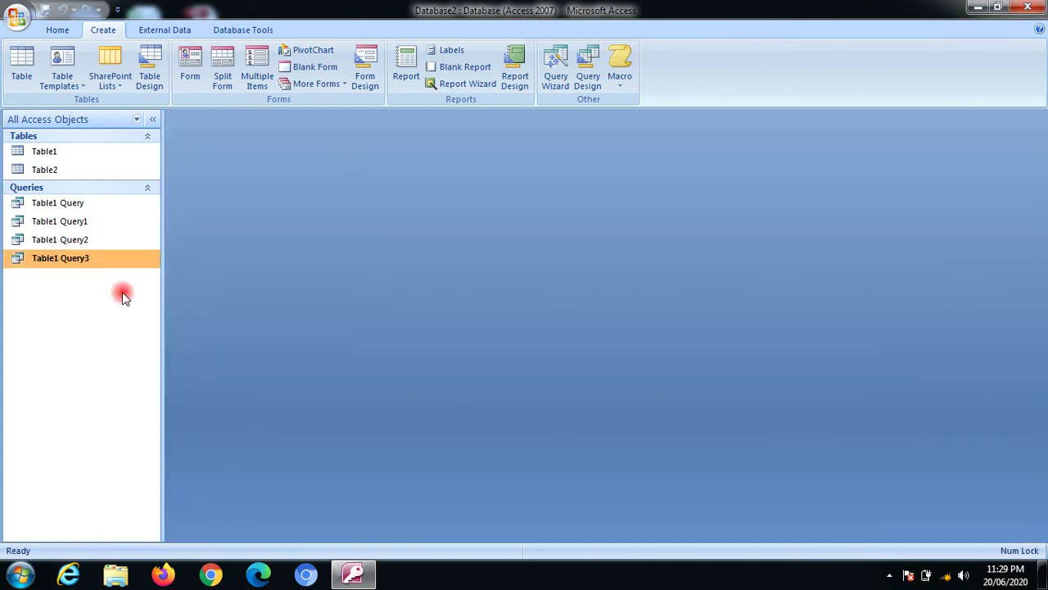
Open Table1 Query3 in Design View and go to the first empty field column after MotherName
right_click(71, 259)
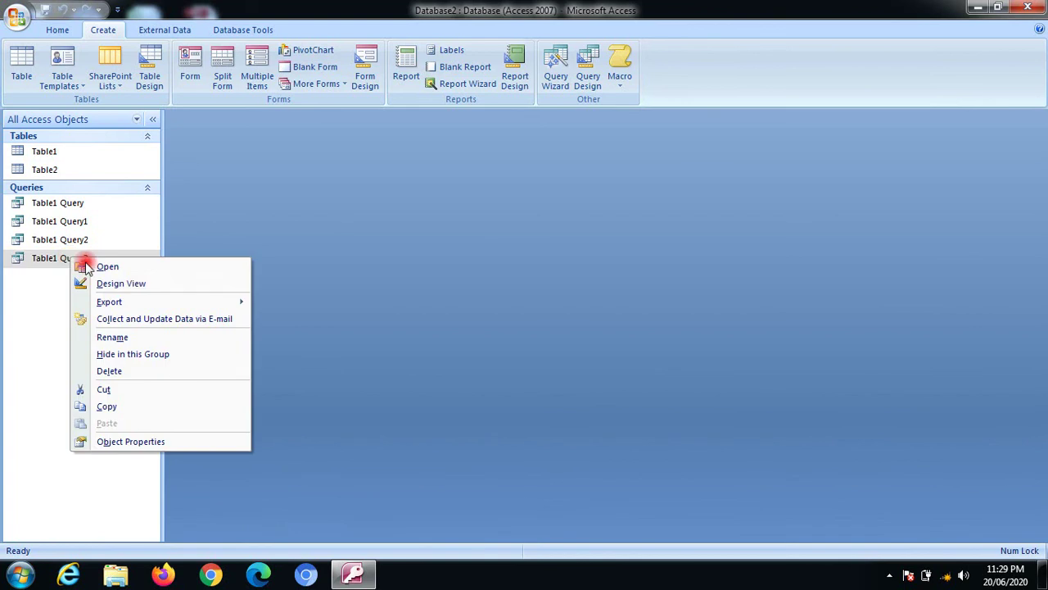
left_click(102, 283)
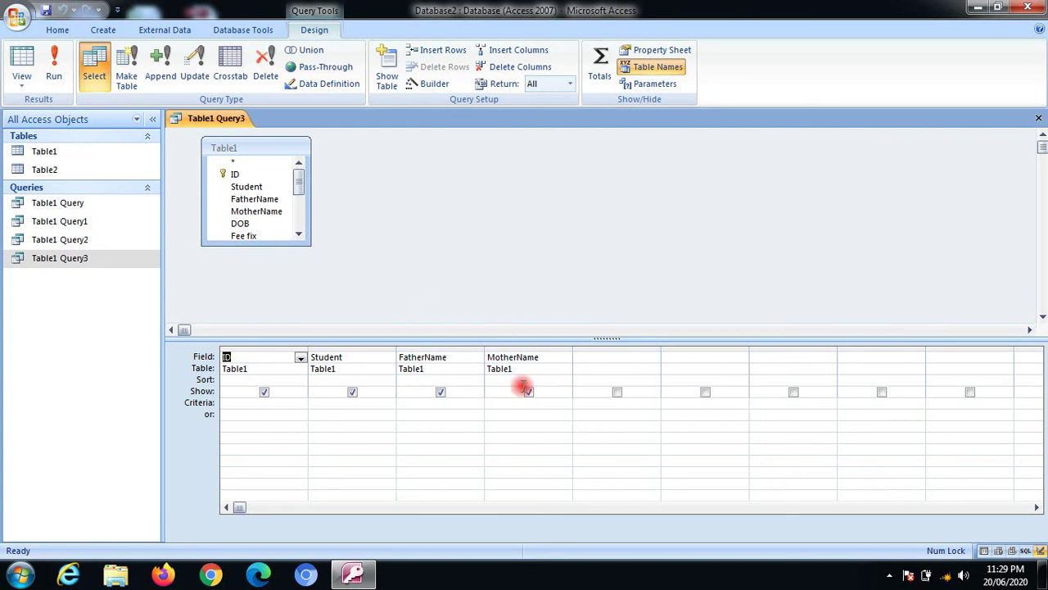
left_click(592, 358)
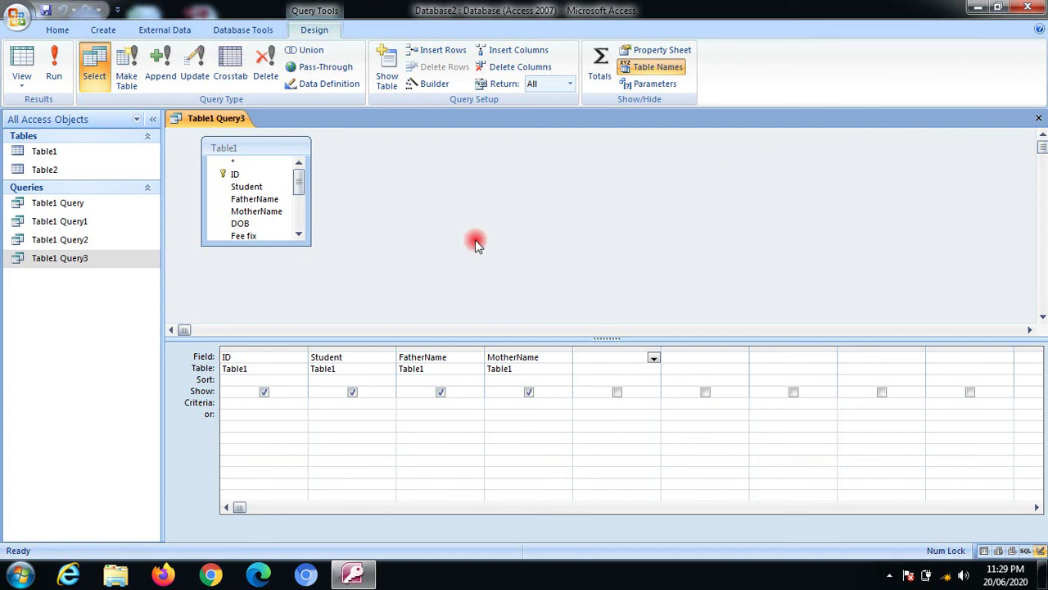
Show the Property Sheet, examine the query properties and the ID field's general and lookup properties, and close it
left_click(652, 49)
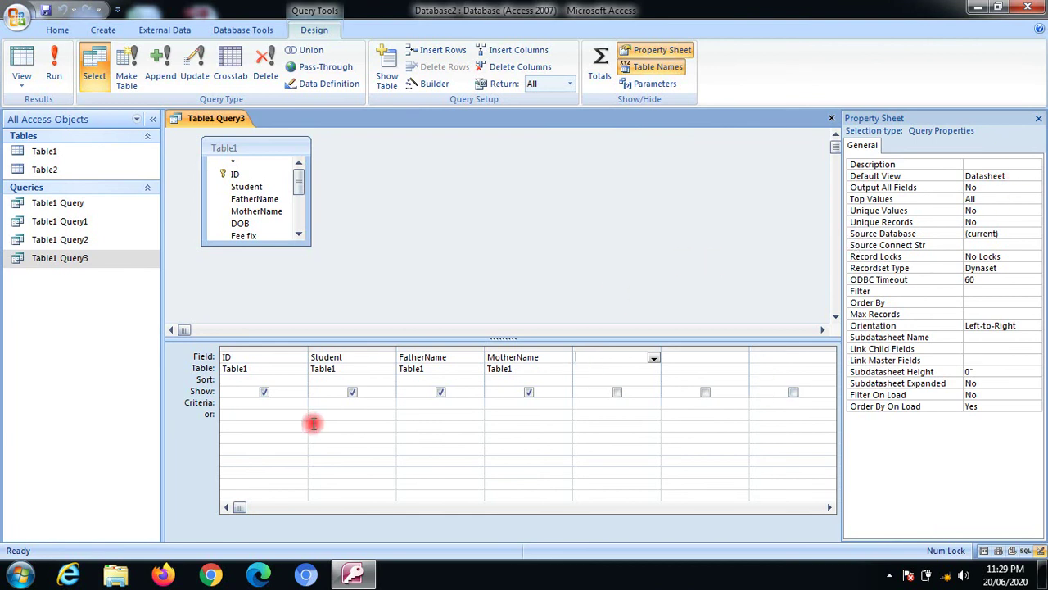
left_click(254, 360)
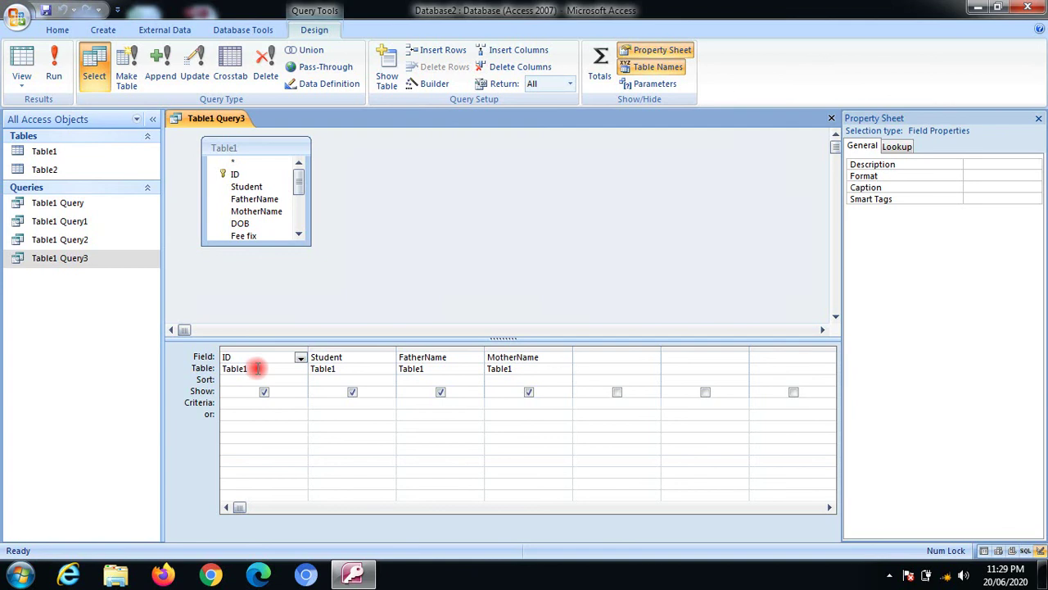
left_click(257, 368)
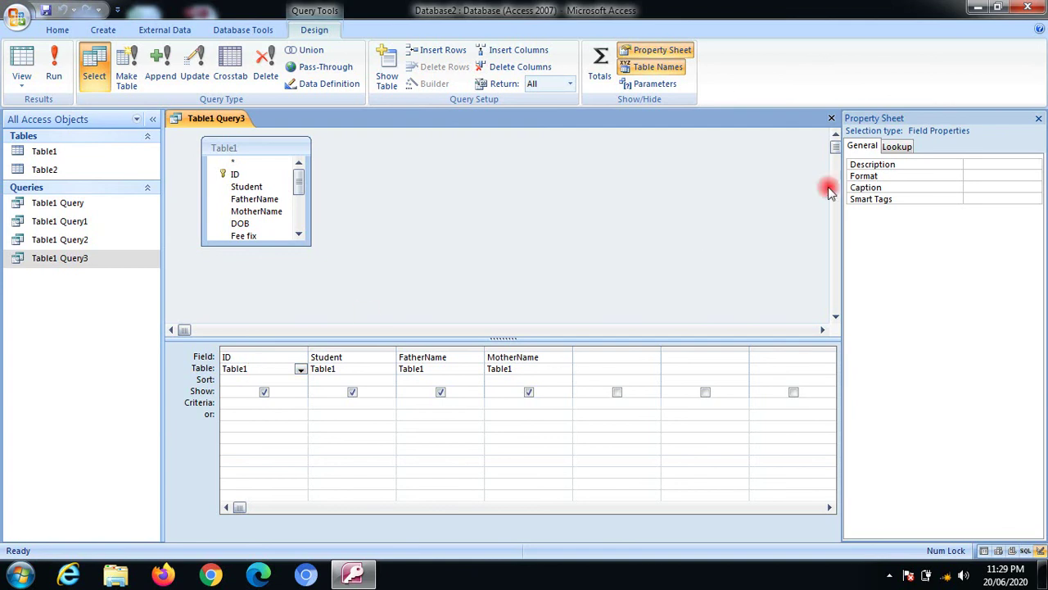
left_click(897, 148)
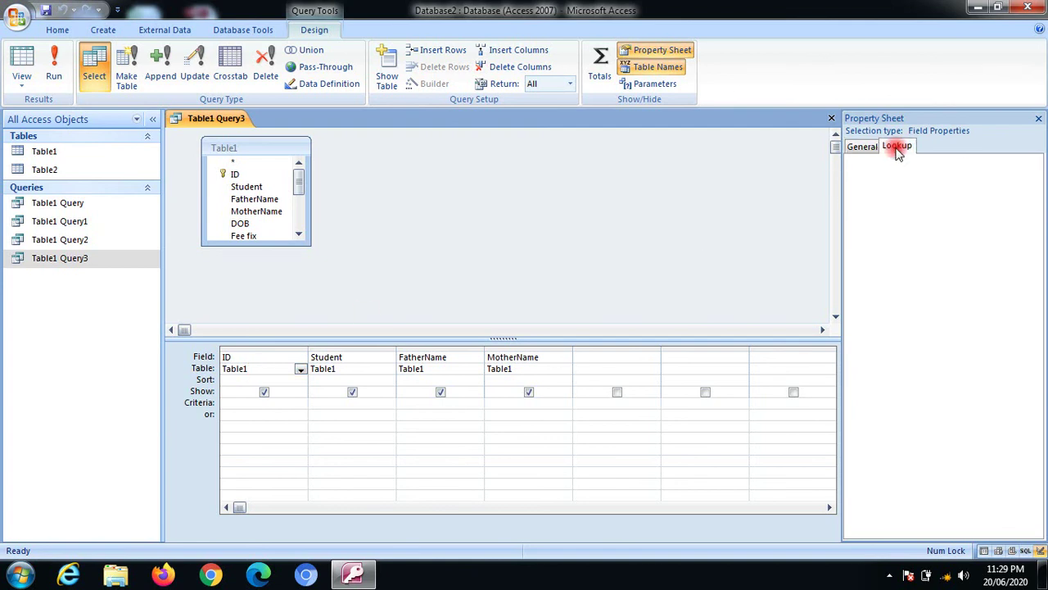
left_click(1039, 119)
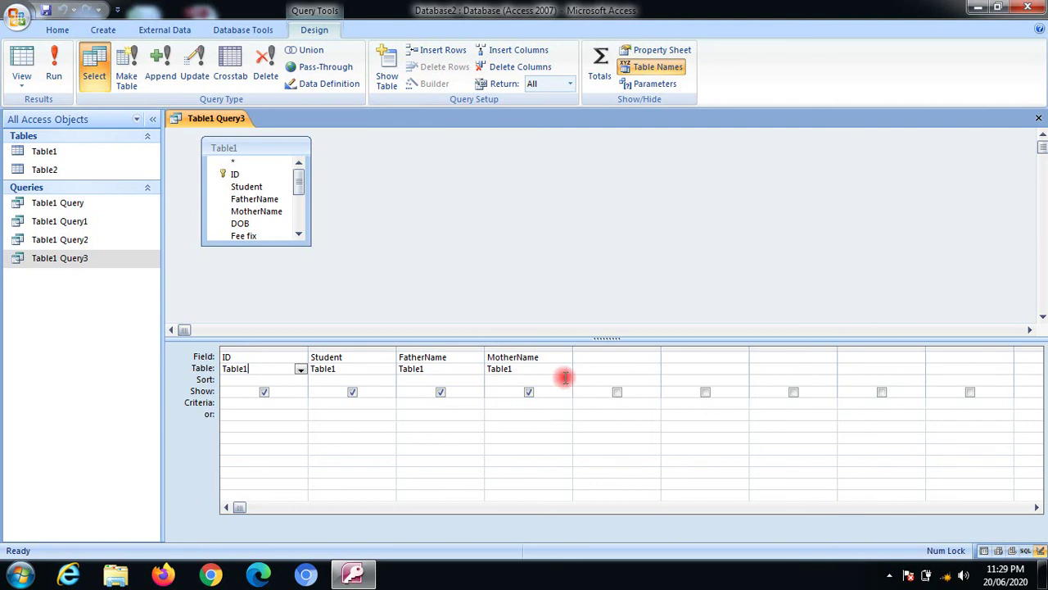
Add the Gender field to the query design in the column after MotherName
left_click(585, 357)
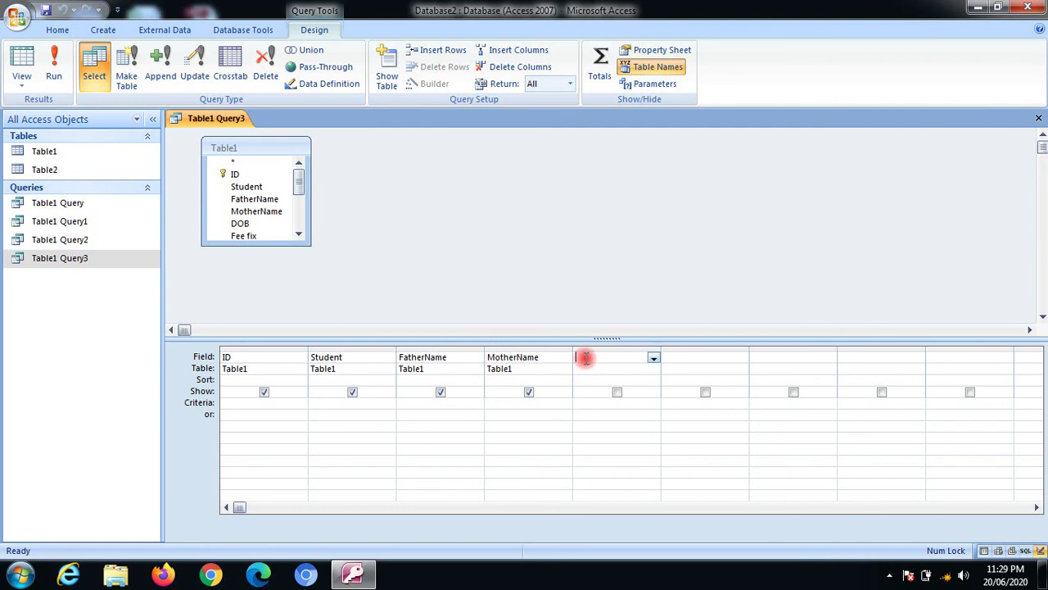
left_click(654, 359)
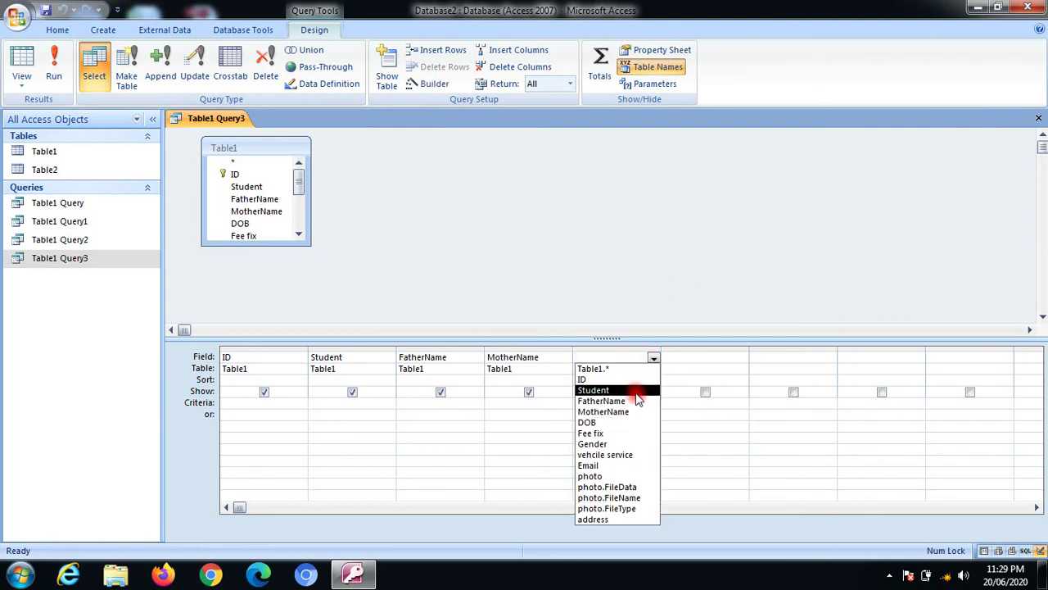
left_click(637, 443)
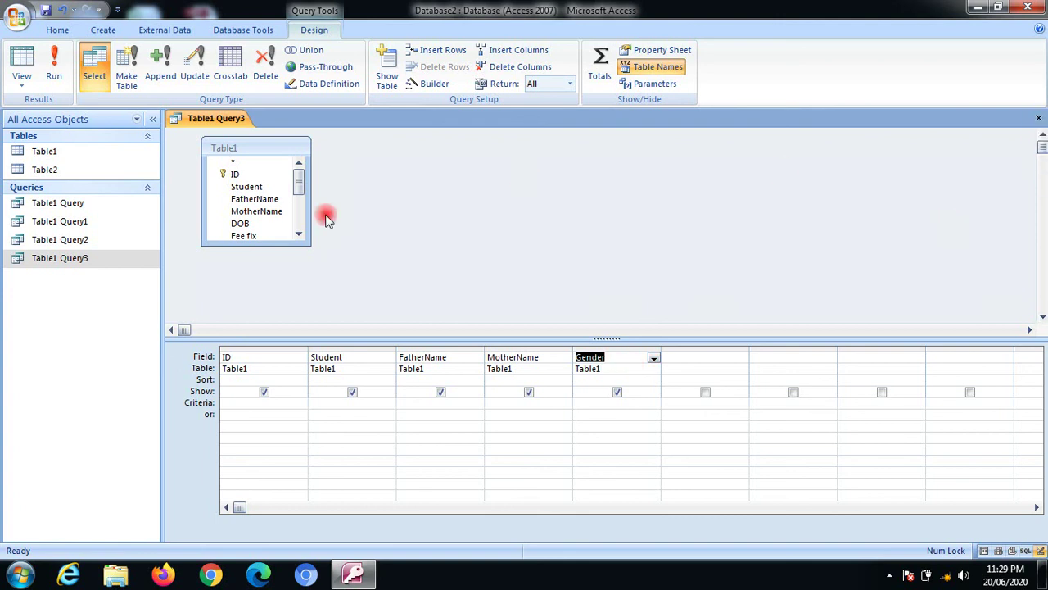
Look through the remaining fields in the Table1 field list and return to the Gender column
left_click(300, 235)
left_click(300, 235)
left_click(299, 236)
left_click(300, 236)
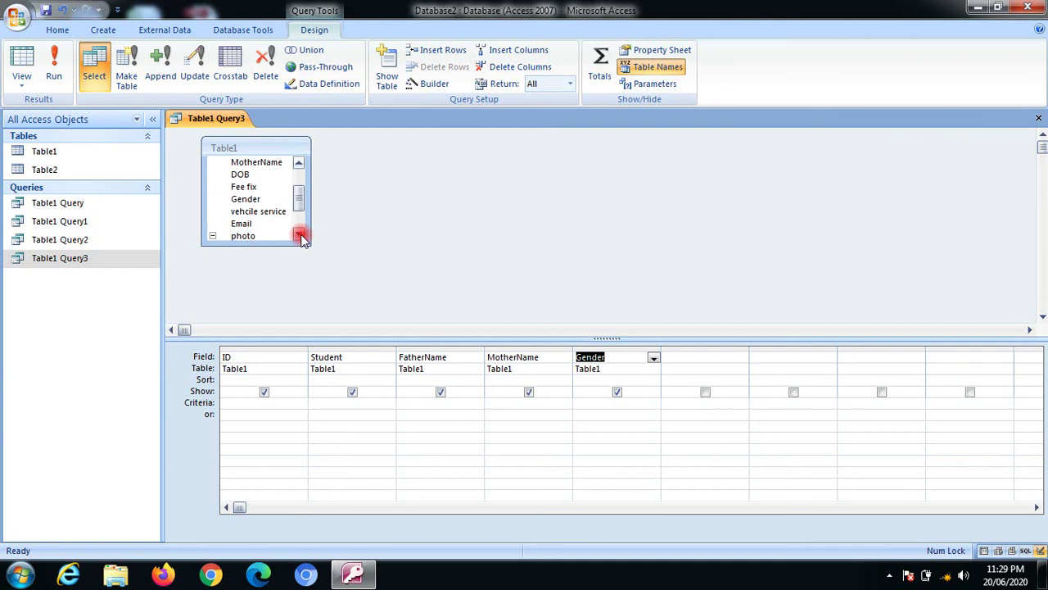
left_click(299, 236)
left_click(300, 236)
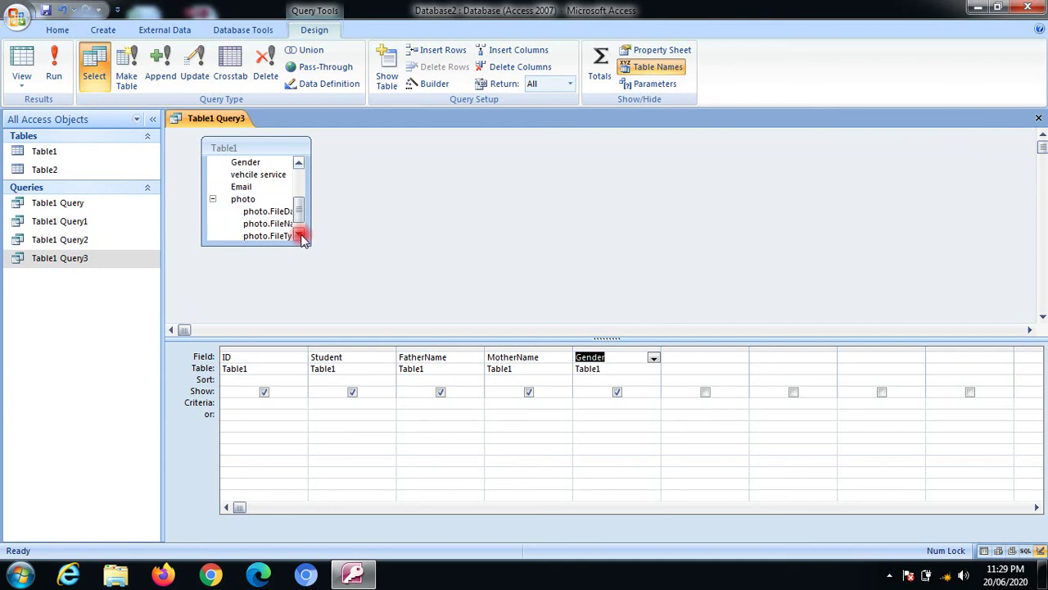
left_click(625, 357)
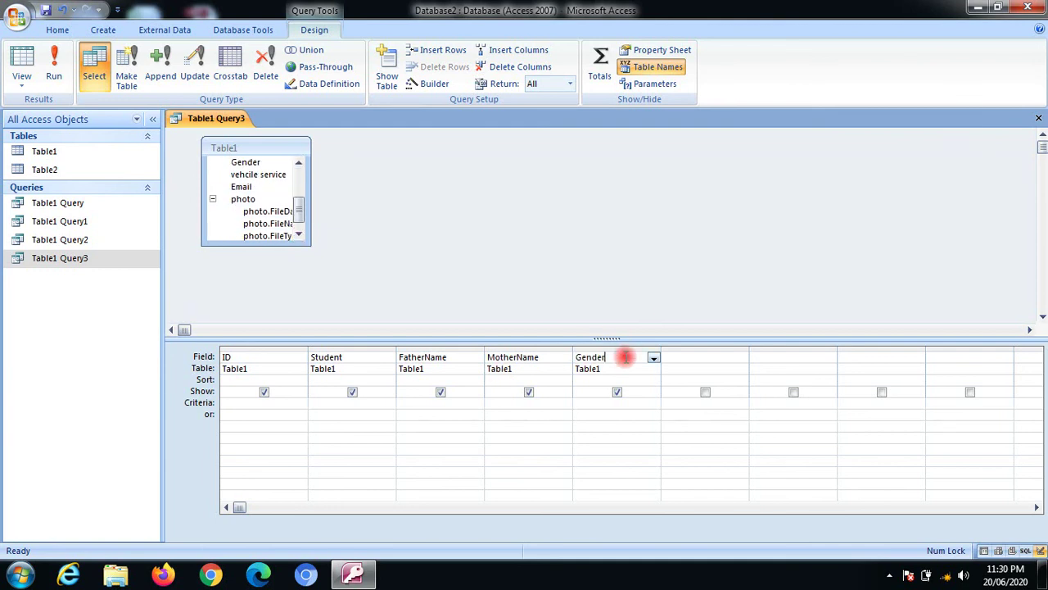
Add the Email field from Table1 to the query design in the empty column after Gender
left_click(686, 357)
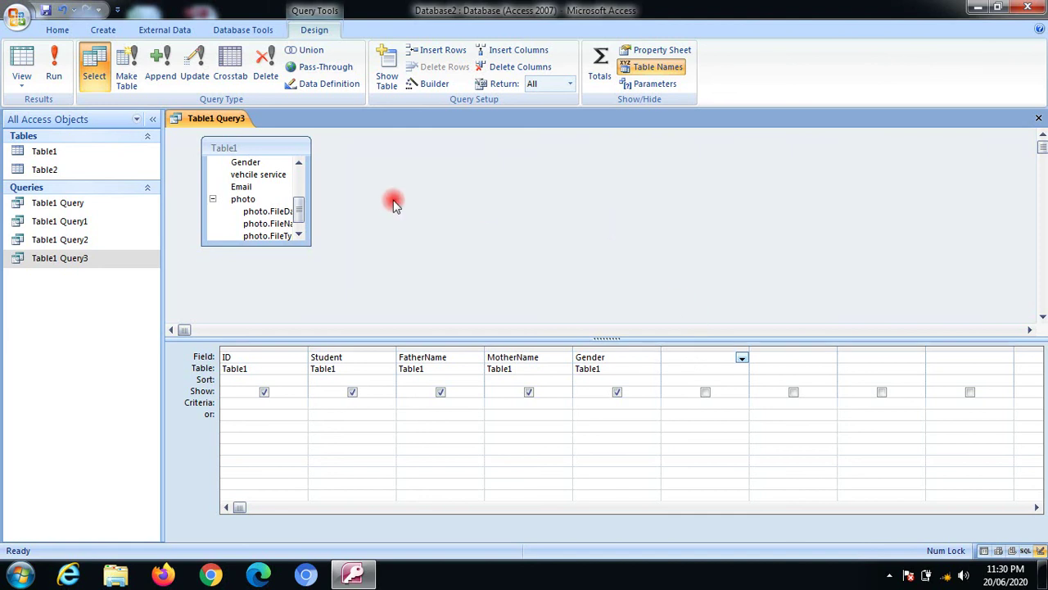
left_click(260, 188)
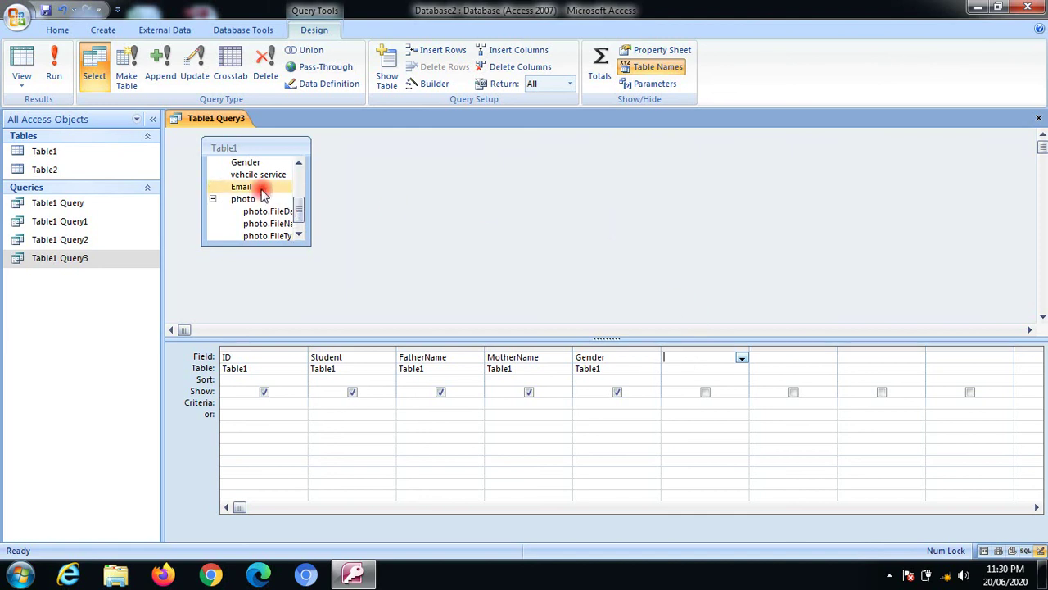
left_click(257, 188)
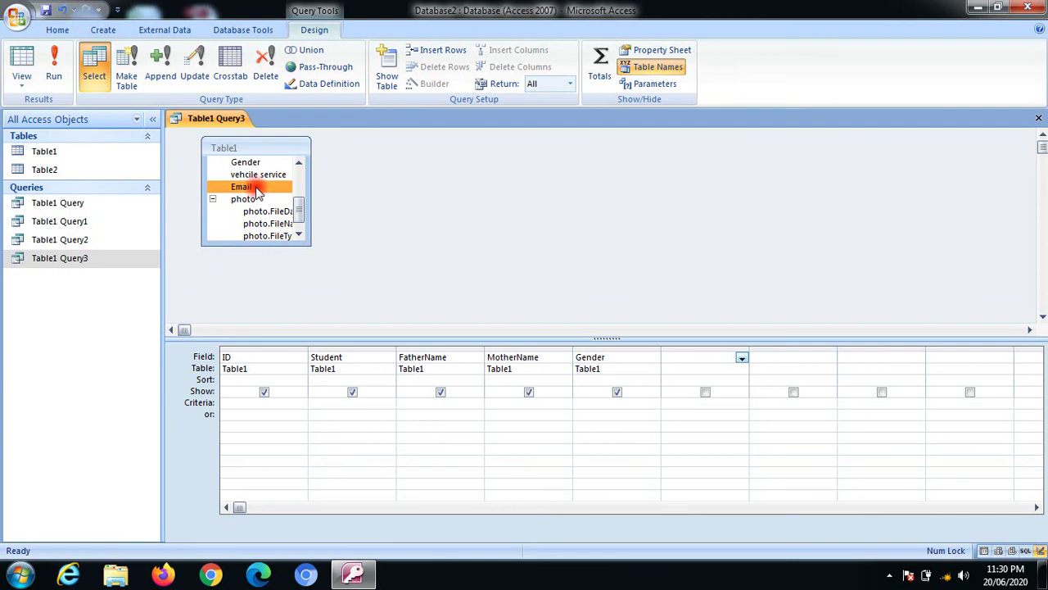
left_click_drag(256, 188, 371, 274)
left_click_drag(270, 187, 696, 360)
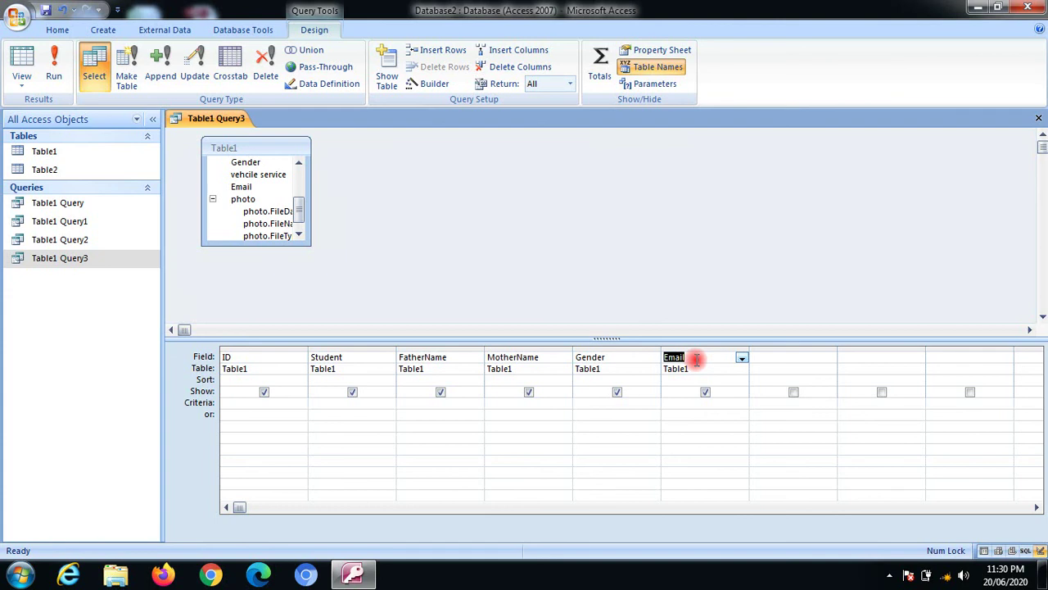
Close Table1 Query3 and save the changes to its design
left_click(616, 366)
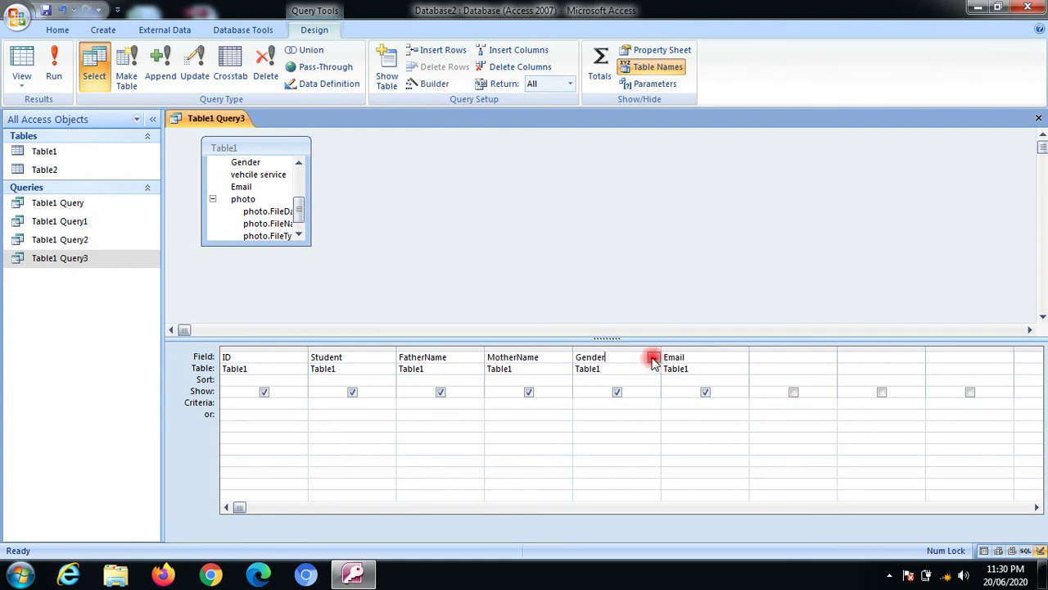
left_click(653, 358)
left_click(653, 358)
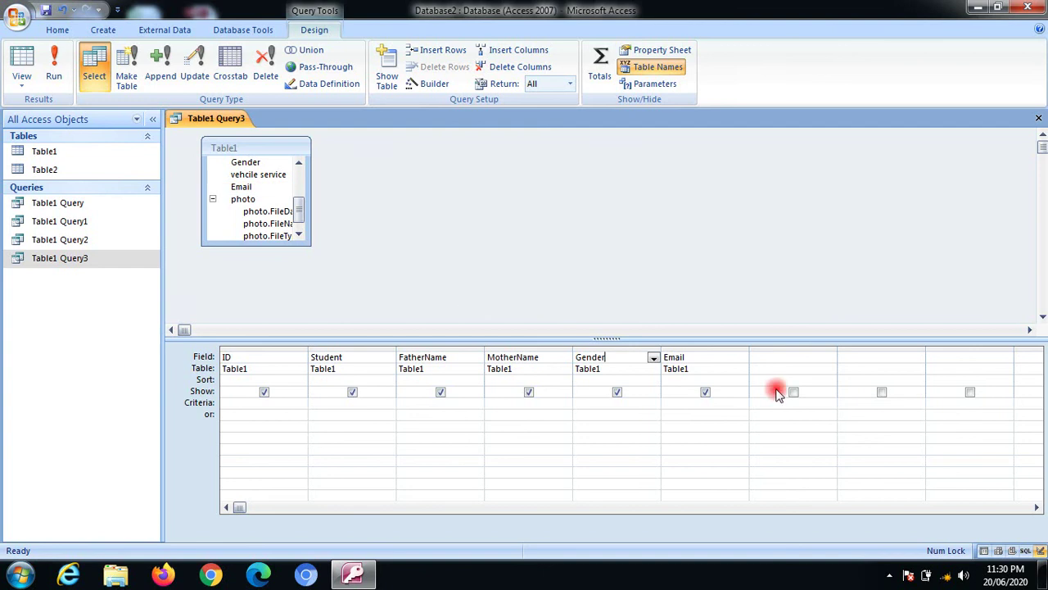
left_click(1039, 118)
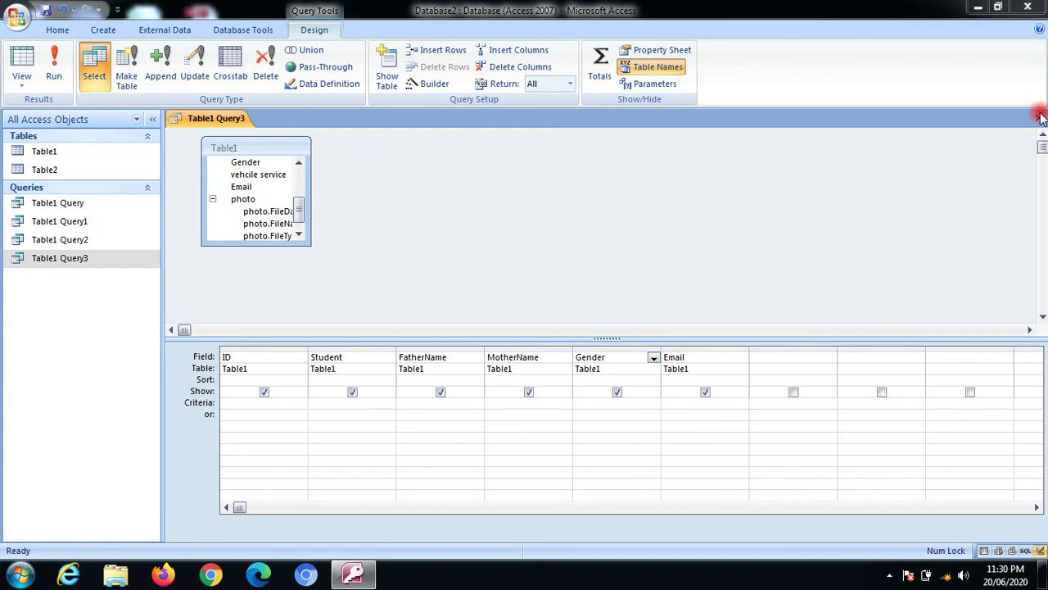
left_click(465, 326)
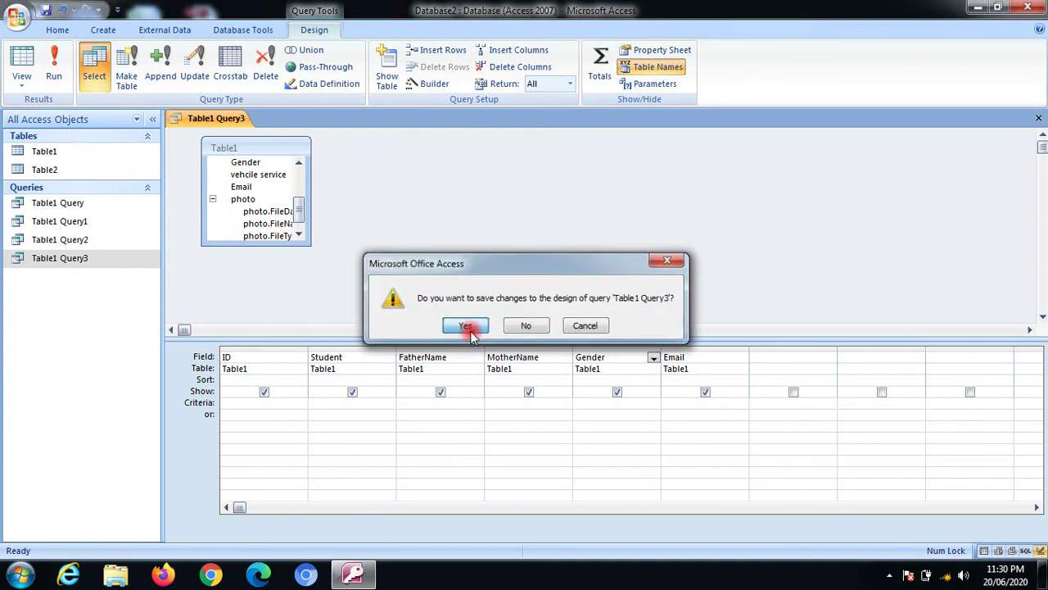
Open Table1 Query3 in Datasheet View, check the first record's fields through to Email, and close it
double_click(95, 260)
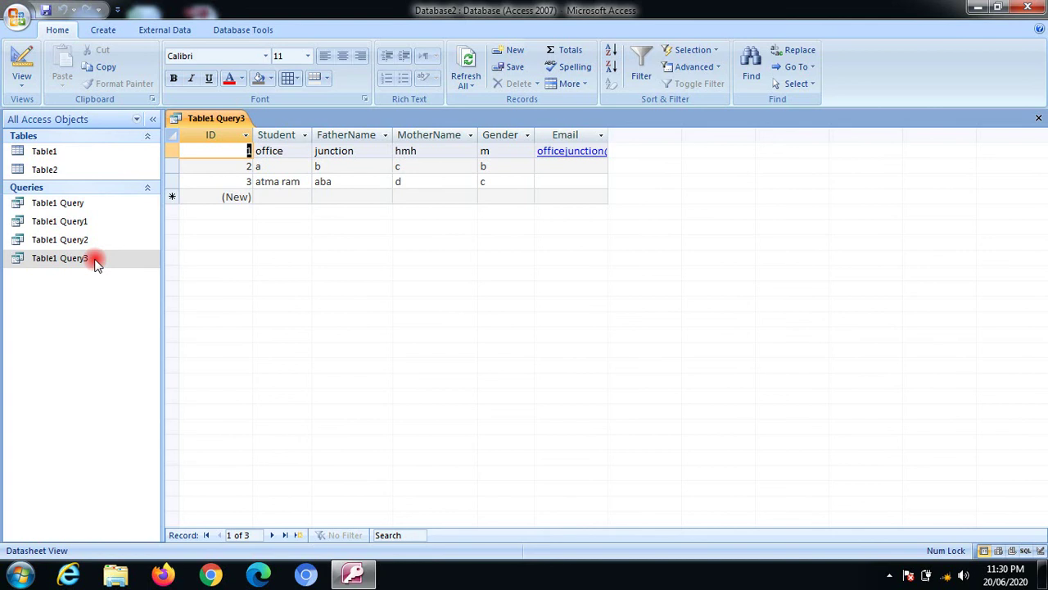
key("Tab")
key("Tab")
key("Tab")
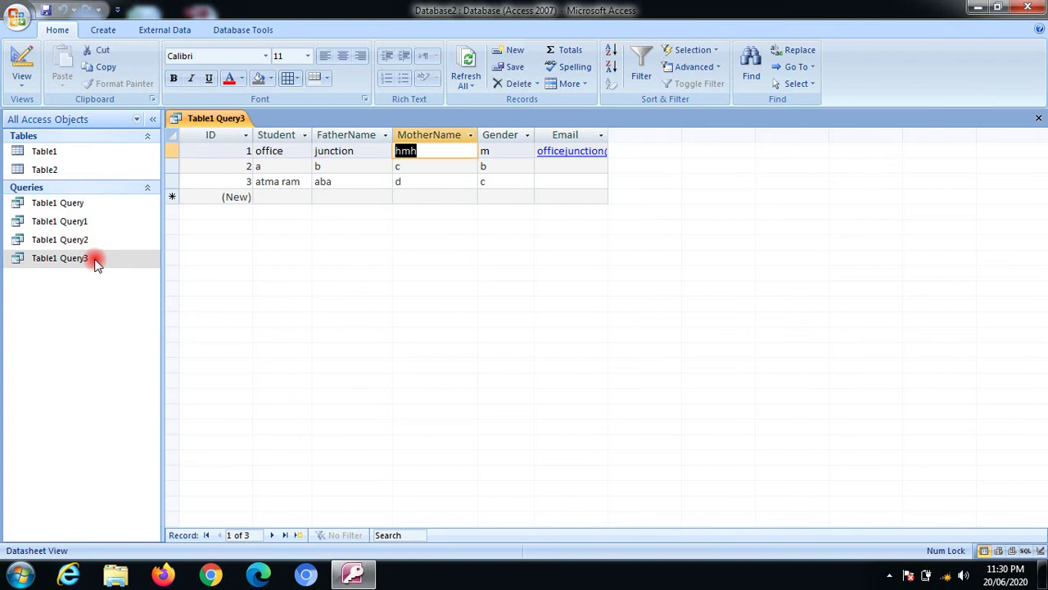
key("Tab")
key("Tab")
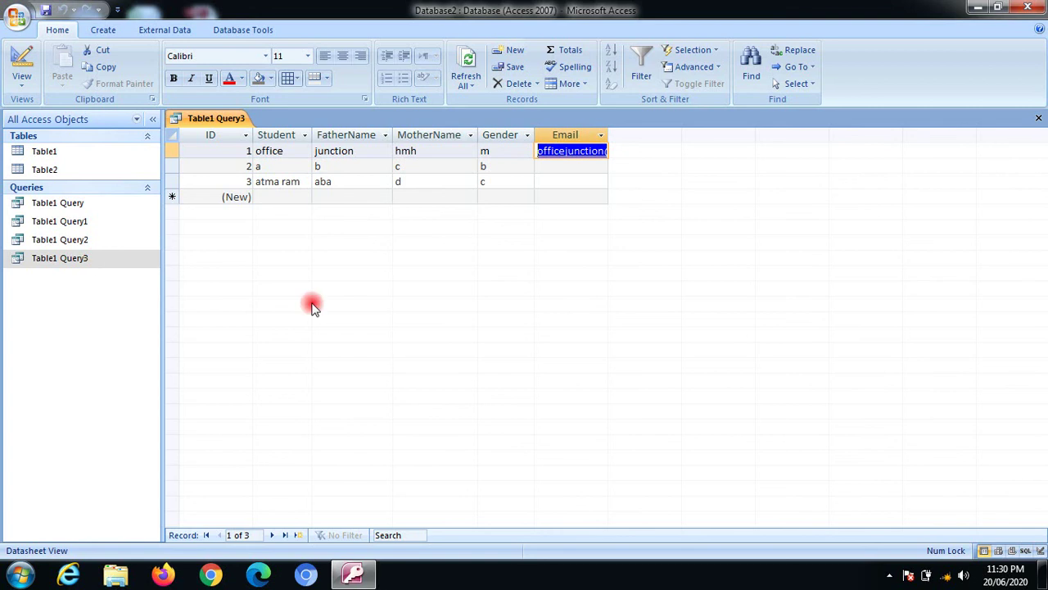
left_click(1039, 117)
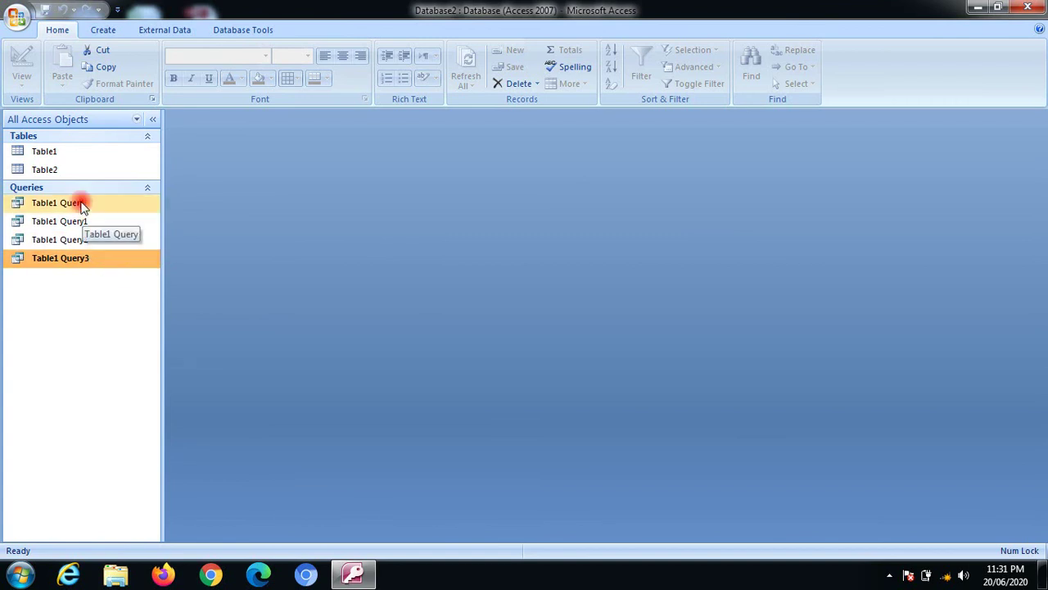
Reopen Table1 Query3, select the entire datasheet and copy all its records
left_click(82, 256)
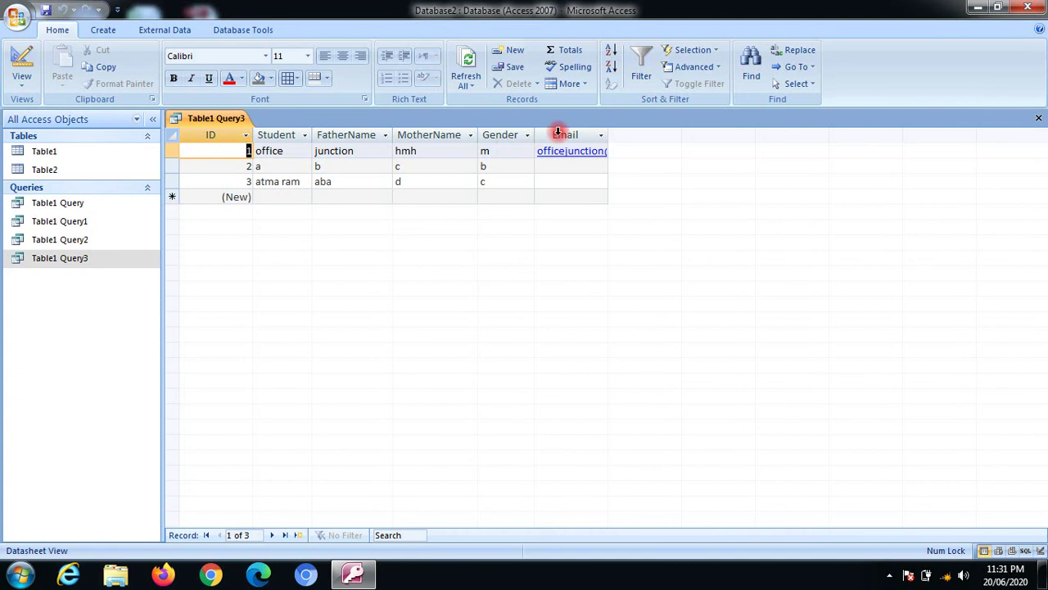
right_click(558, 134)
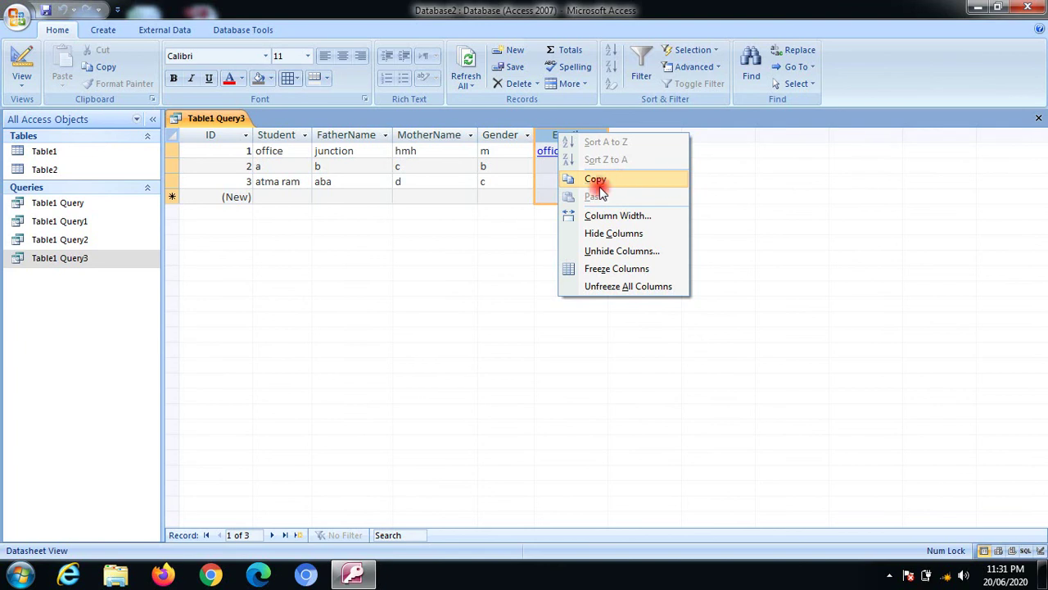
left_click(463, 281)
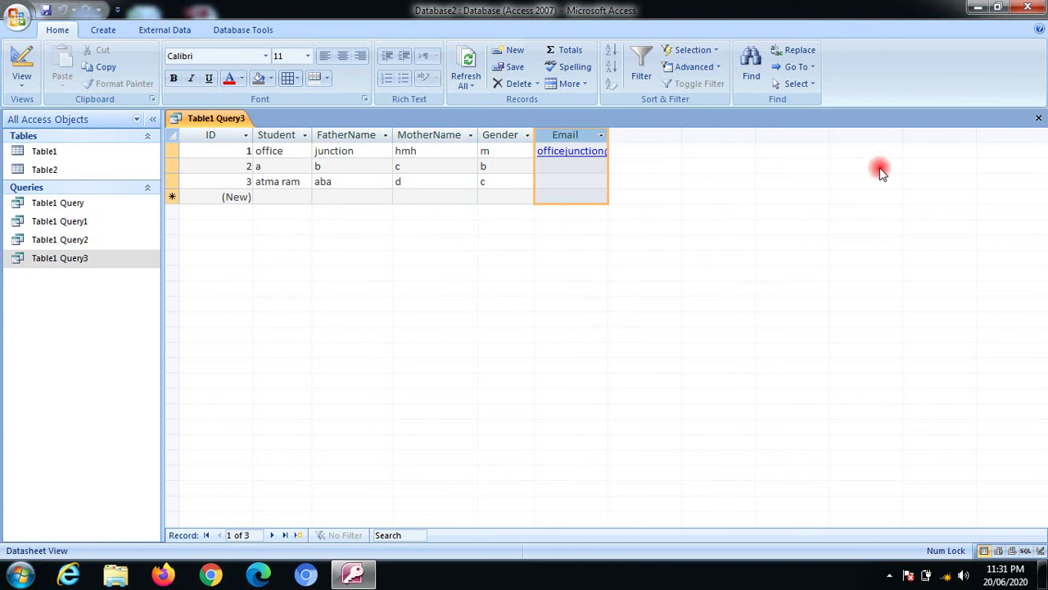
left_click(171, 133)
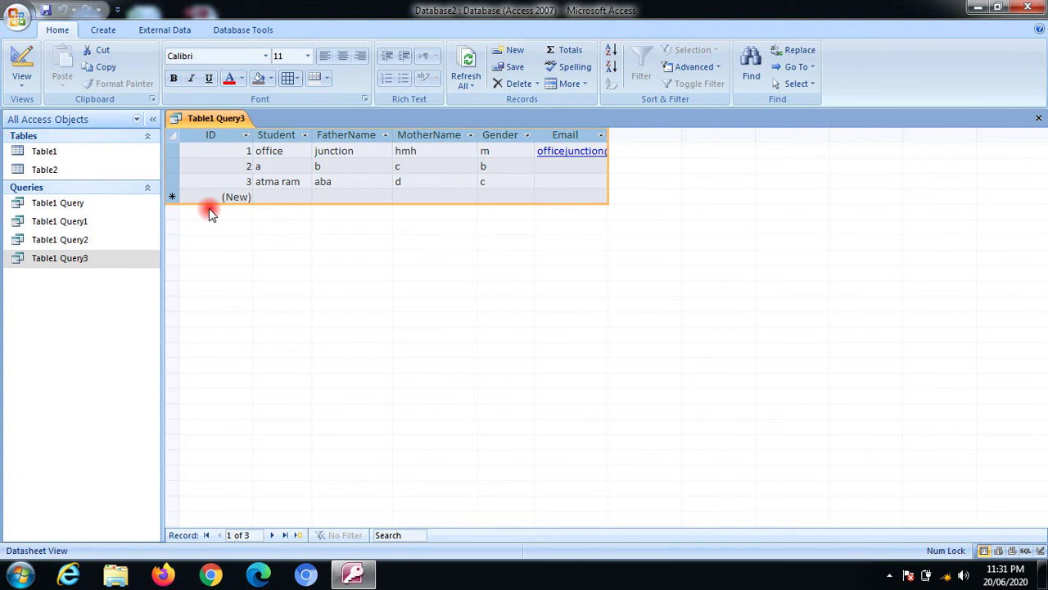
key("ctrl+c")
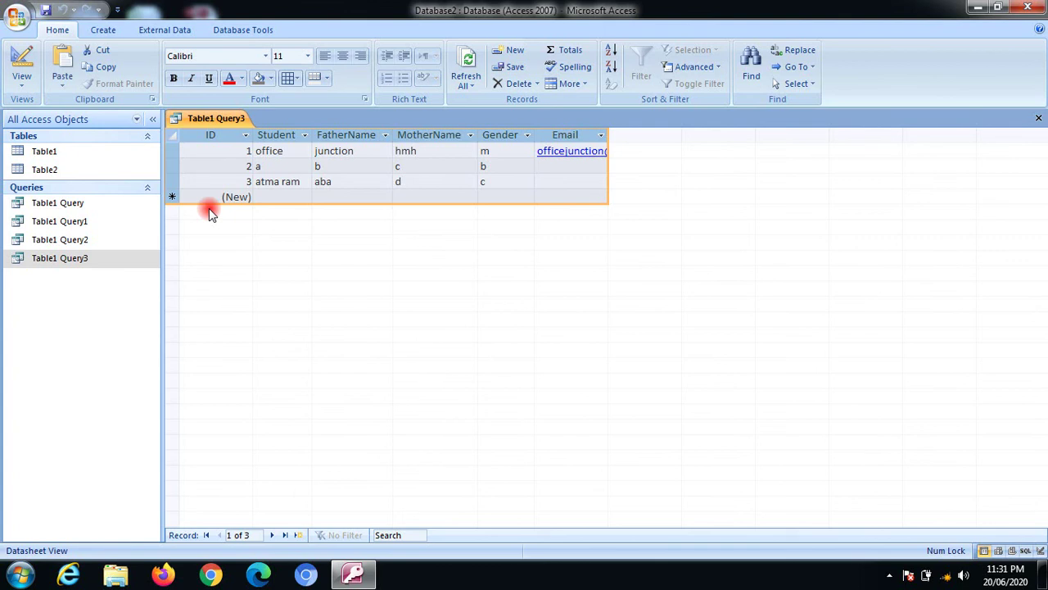
left_click(182, 136)
left_click(172, 136)
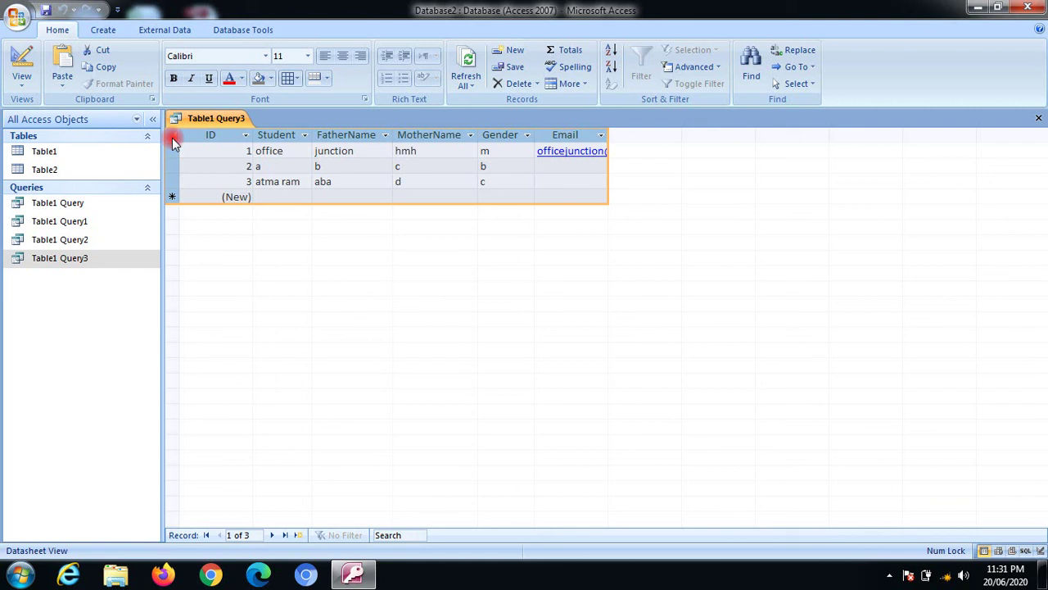
Minimise Access, open the 11th_master workbook from the desktop in Excel, recover its contents and dismiss the repair report
left_click(978, 10)
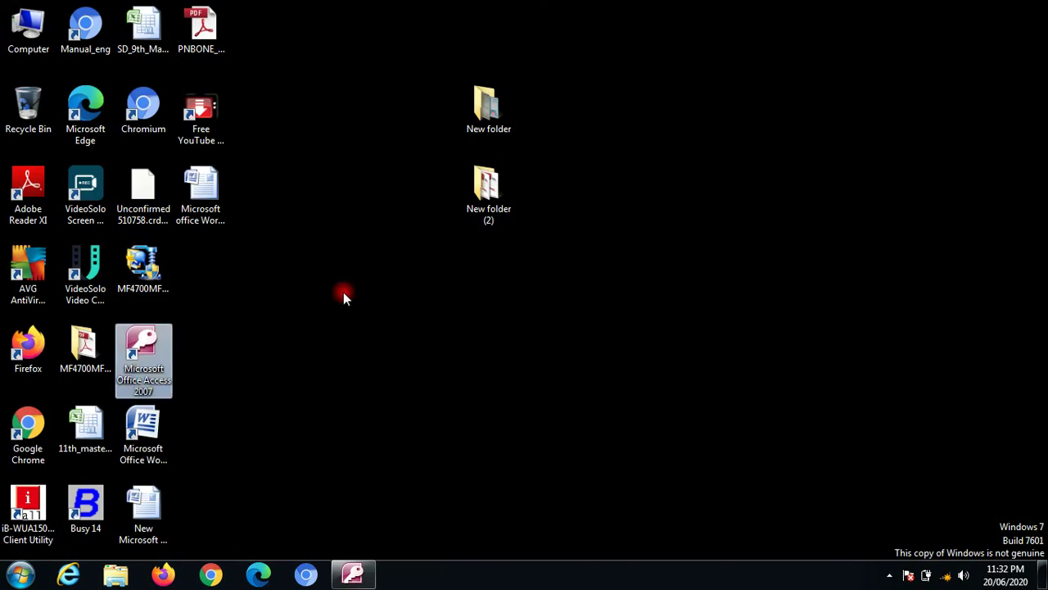
left_click(343, 292)
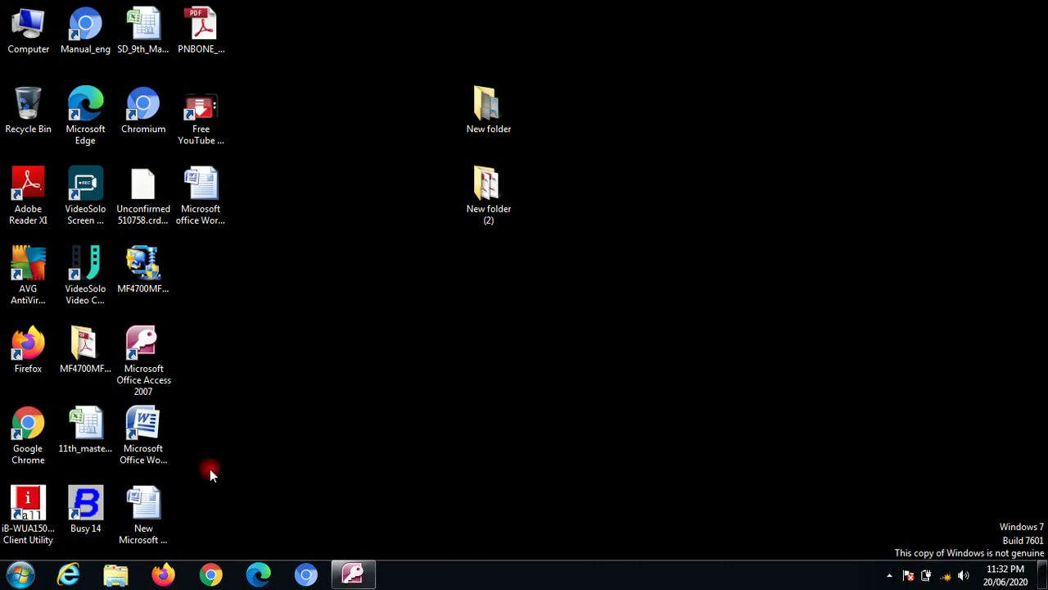
double_click(85, 426)
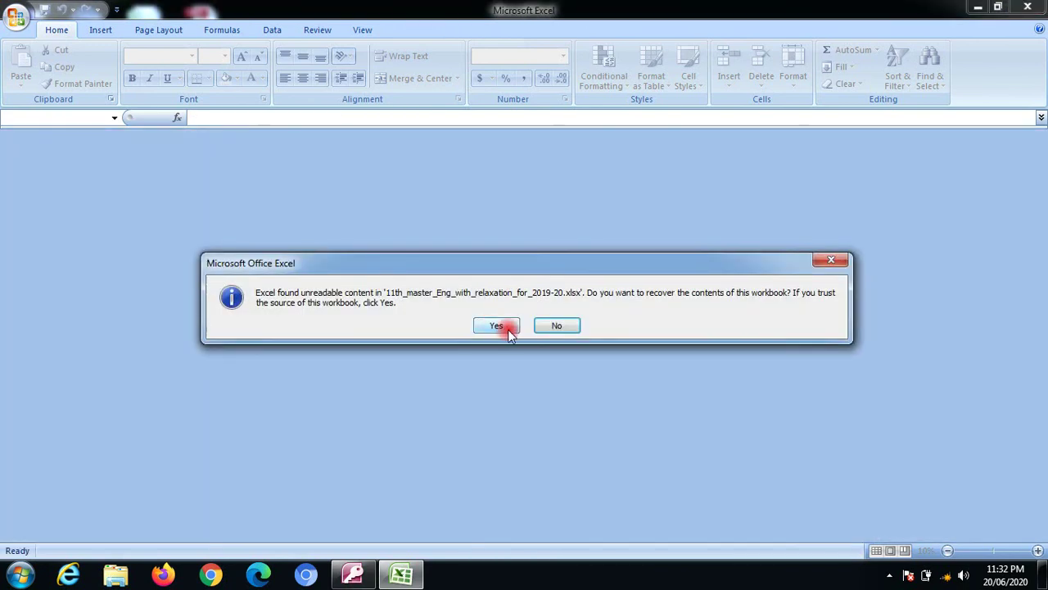
left_click(496, 326)
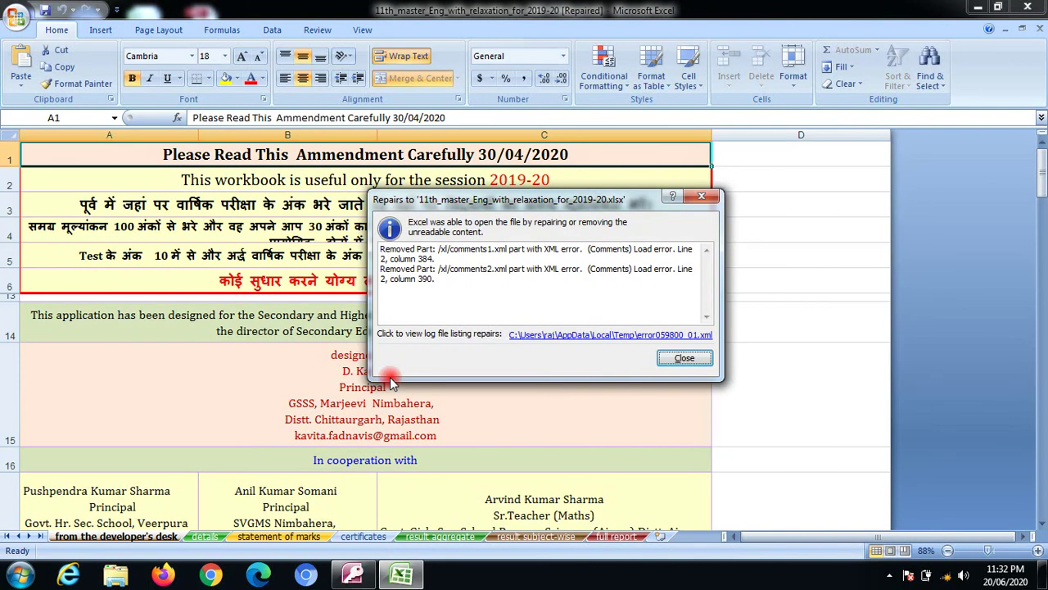
left_click(680, 358)
left_click(675, 361)
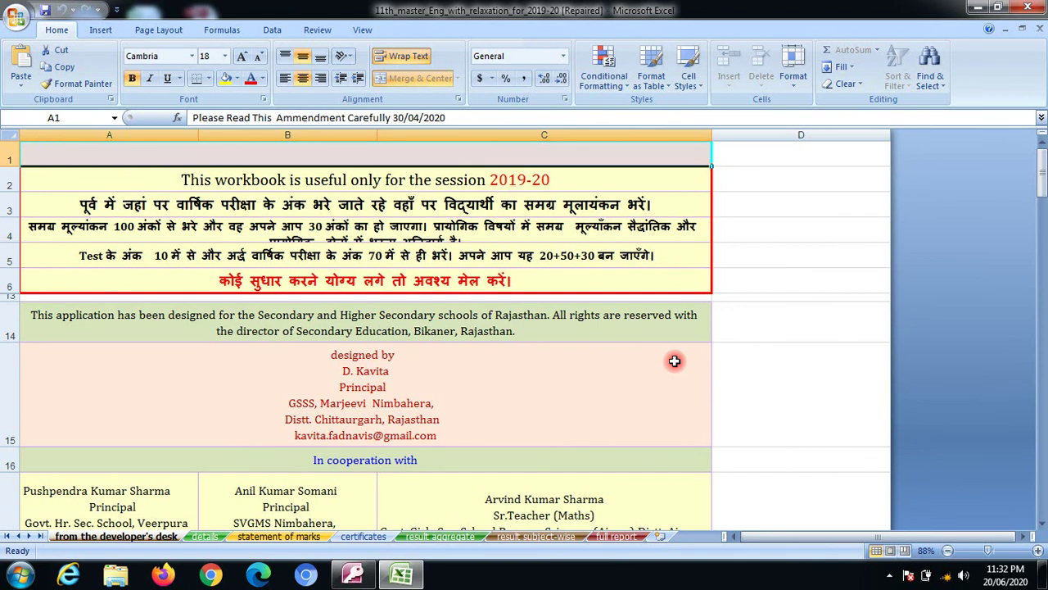
Create a new blank workbook and paste the copied query records starting at cell A1
key("ctrl+n")
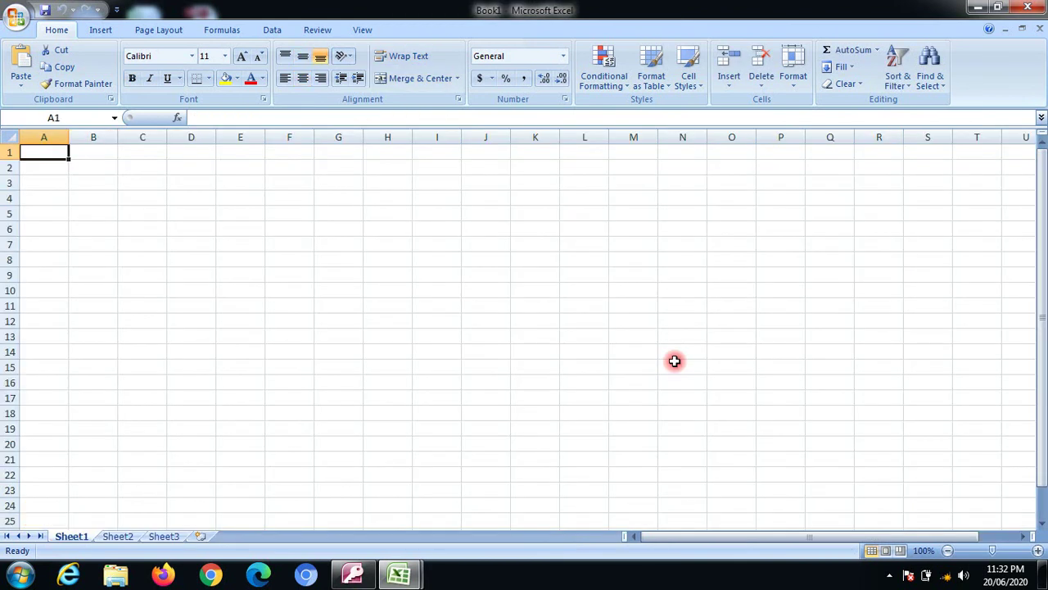
key("ctrl+v")
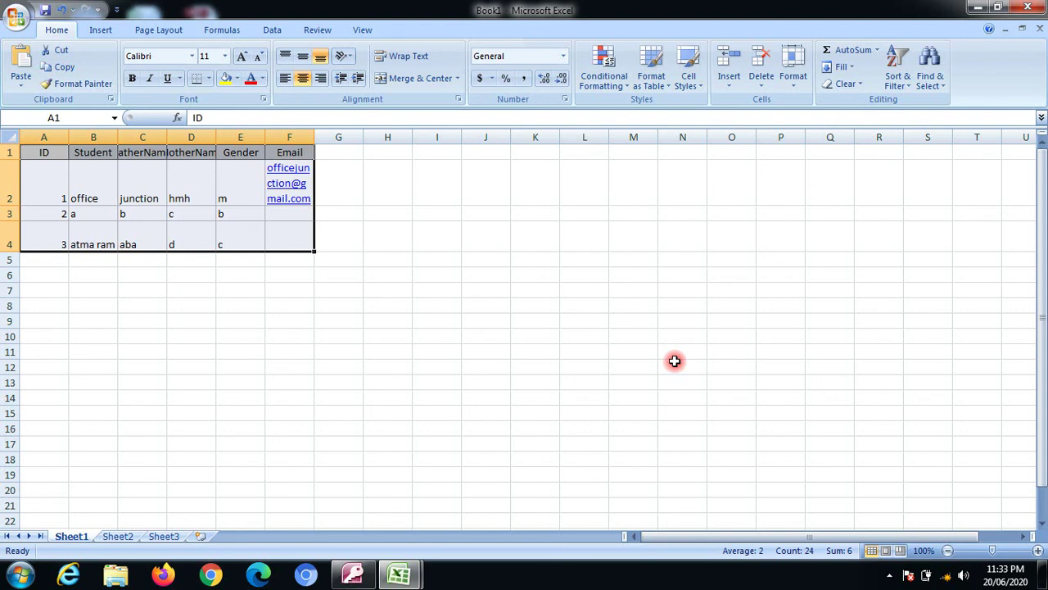
Switch back to Access, close the Table1 Query3 datasheet and go through the saved queries in the object list
left_click(346, 576)
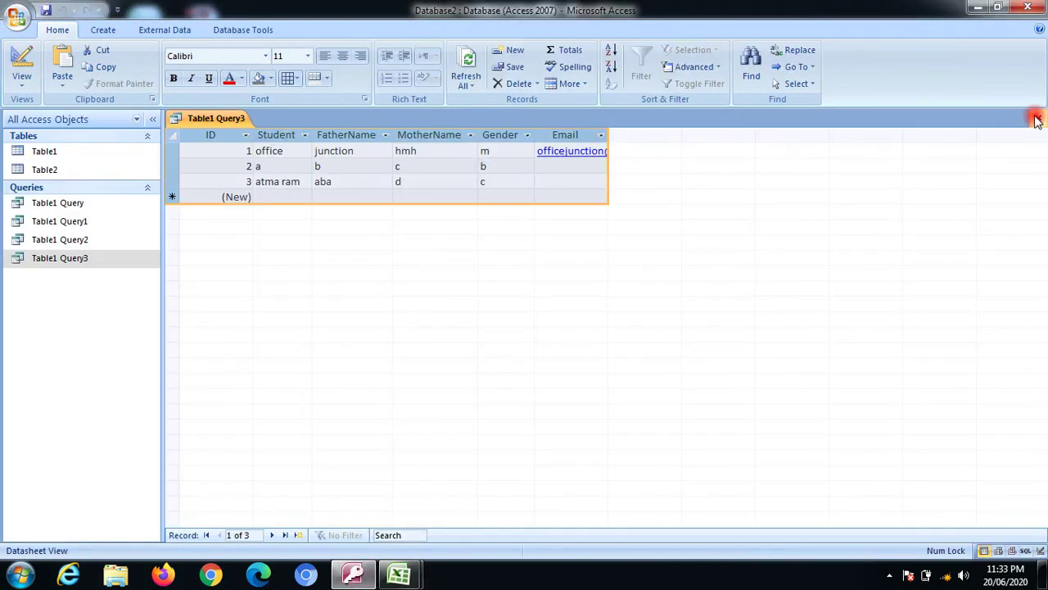
left_click(1038, 118)
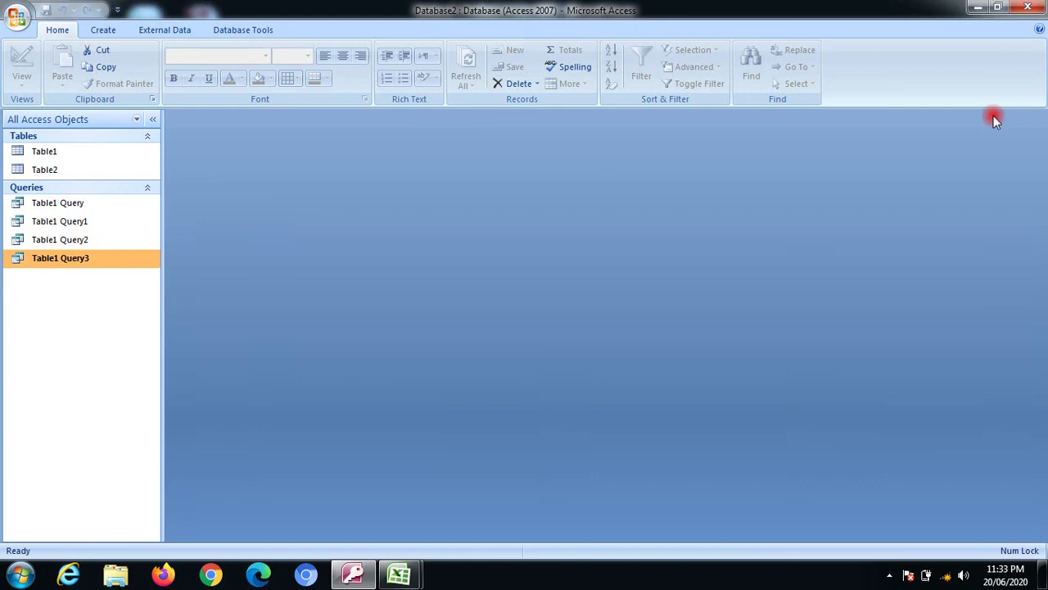
left_click(103, 204)
left_click(104, 222)
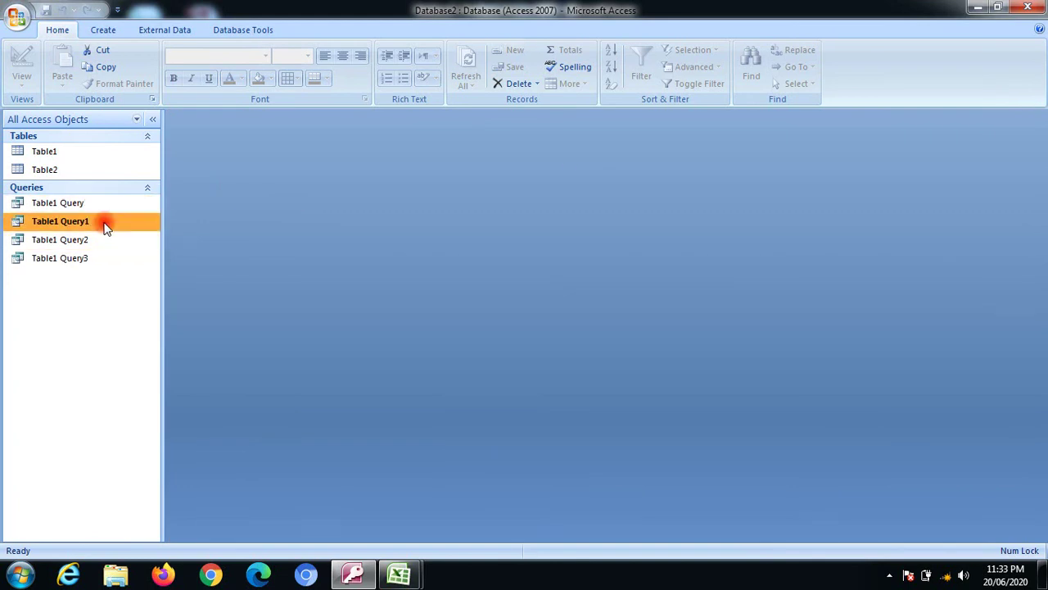
left_click(101, 239)
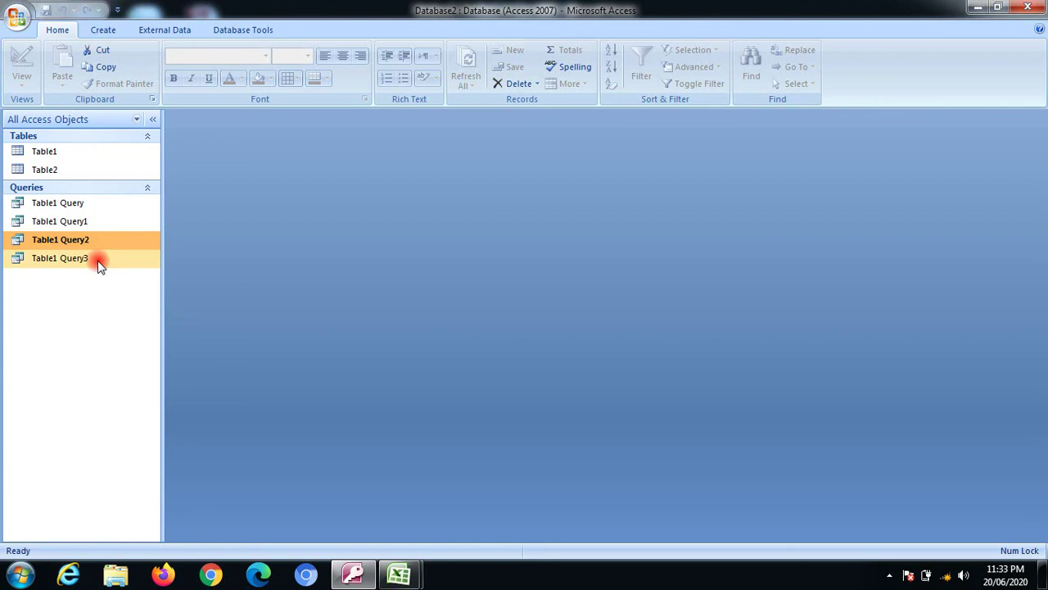
left_click(98, 259)
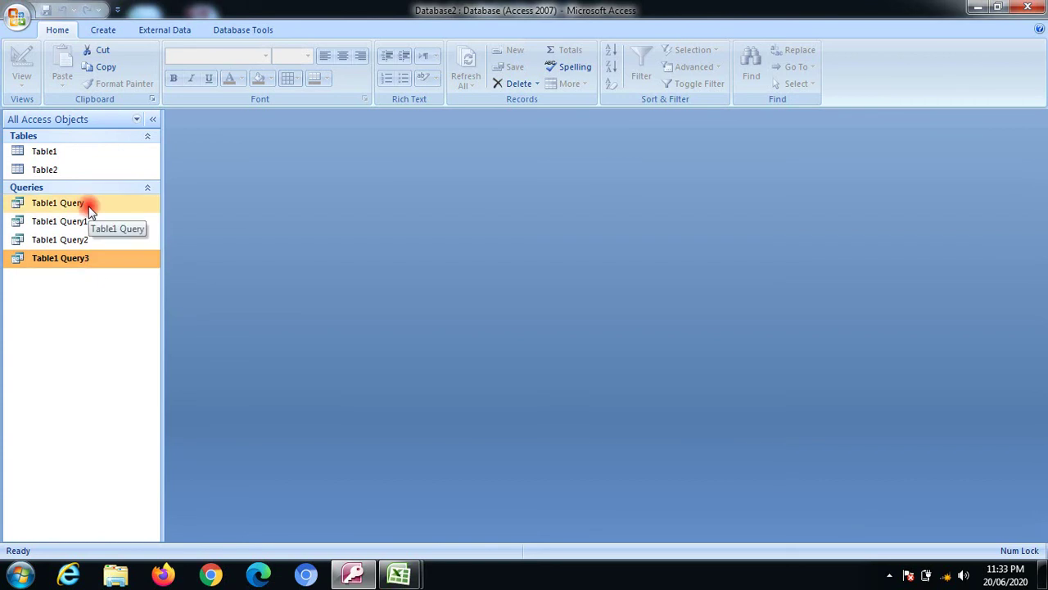
left_click(98, 221)
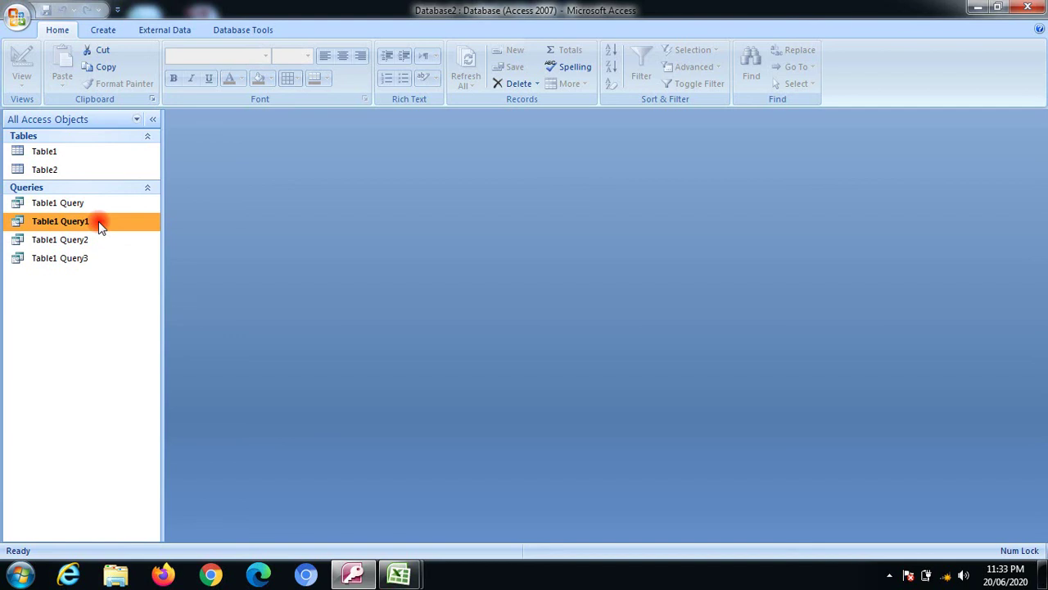
Open Table2, look through its fields from ID to the attachment field, and close the table
double_click(70, 168)
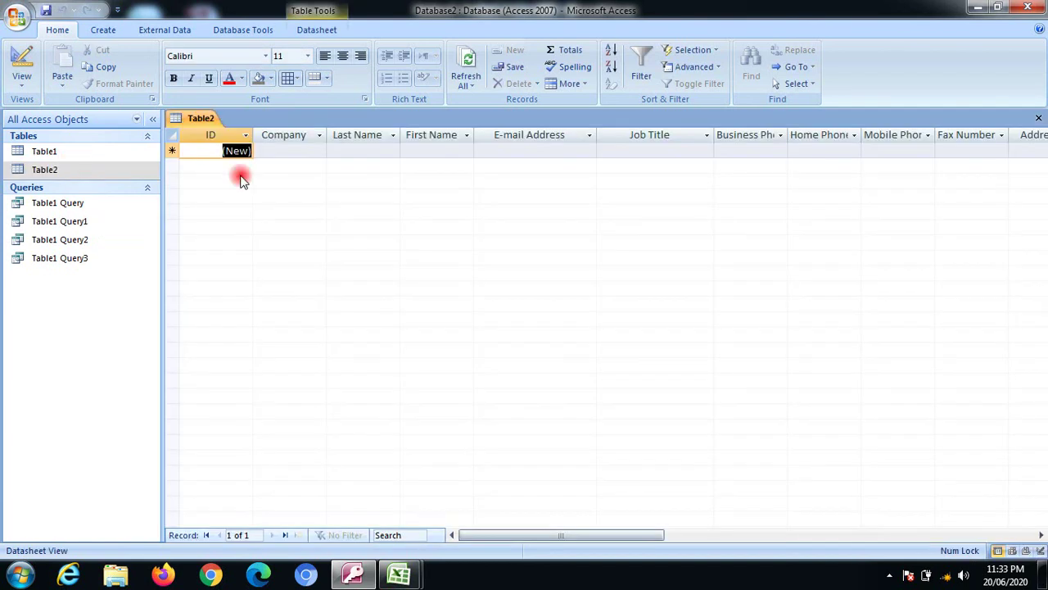
key("Tab")
key("Tab")
key("Tab")
key("Tab")
key("Tab")
key("Tab")
key("Tab")
key("Tab")
key("Tab")
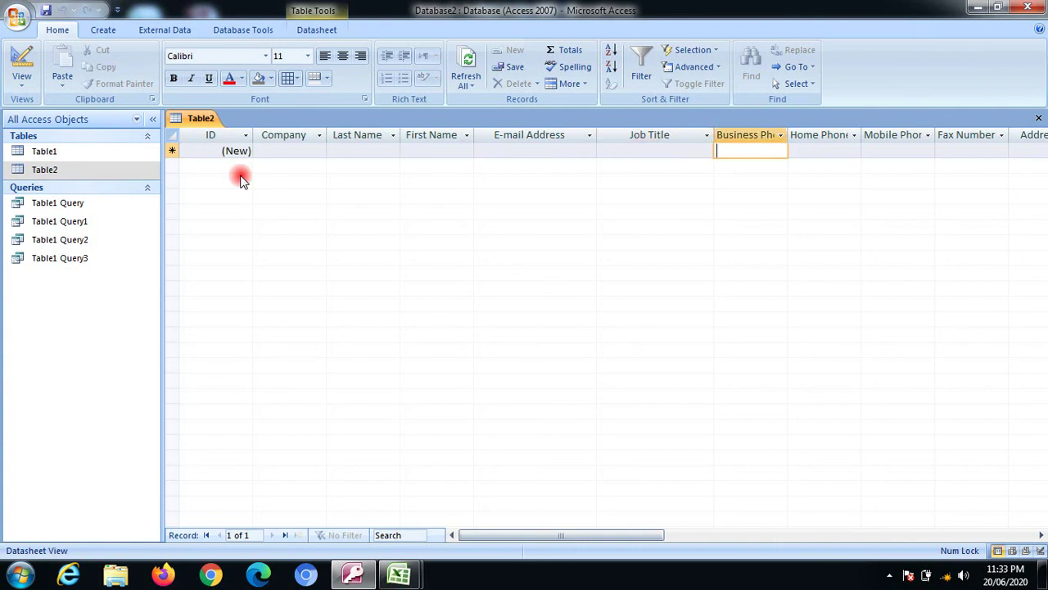
key("Tab")
key("Tab")
key("Tab")
key("Tab")
key("Tab")
key("Tab")
key("Tab")
key("Tab")
key("Tab")
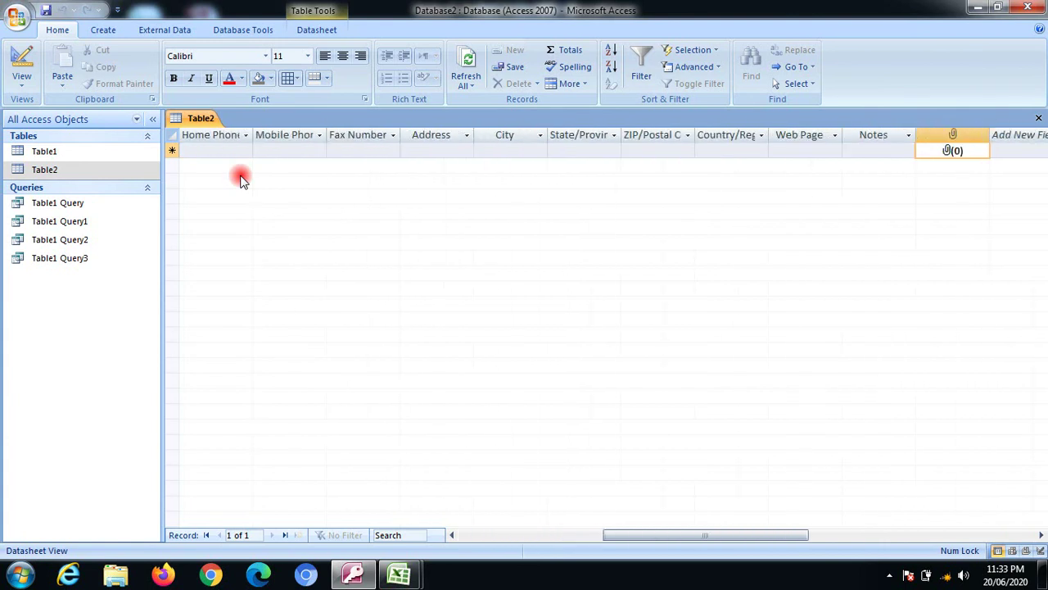
left_click(1038, 119)
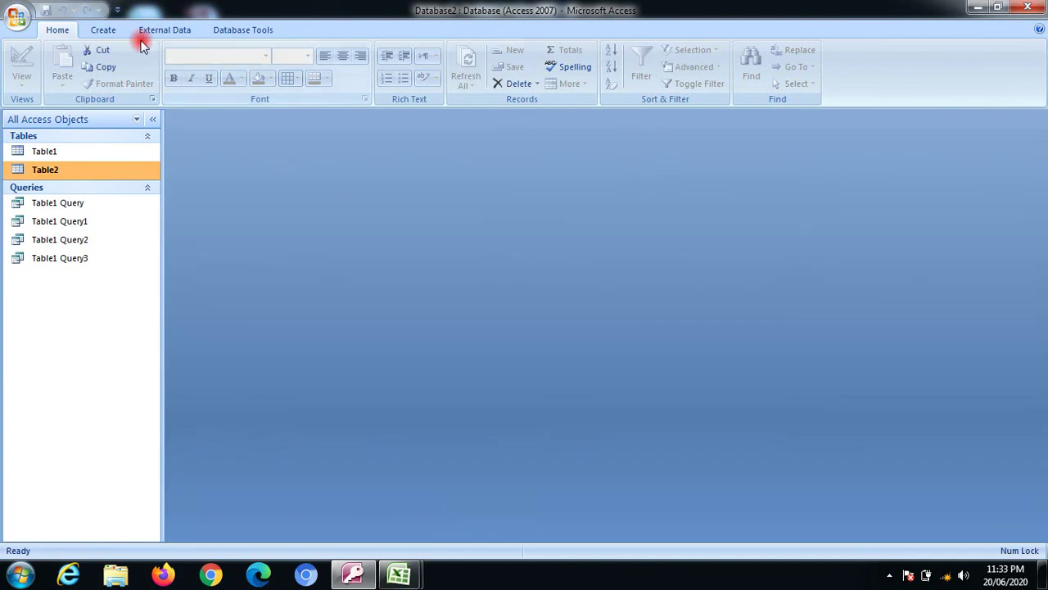
Create a simple select query containing all fields of Table2 with the Query Wizard, keeping the default name Table2 Query
left_click(109, 31)
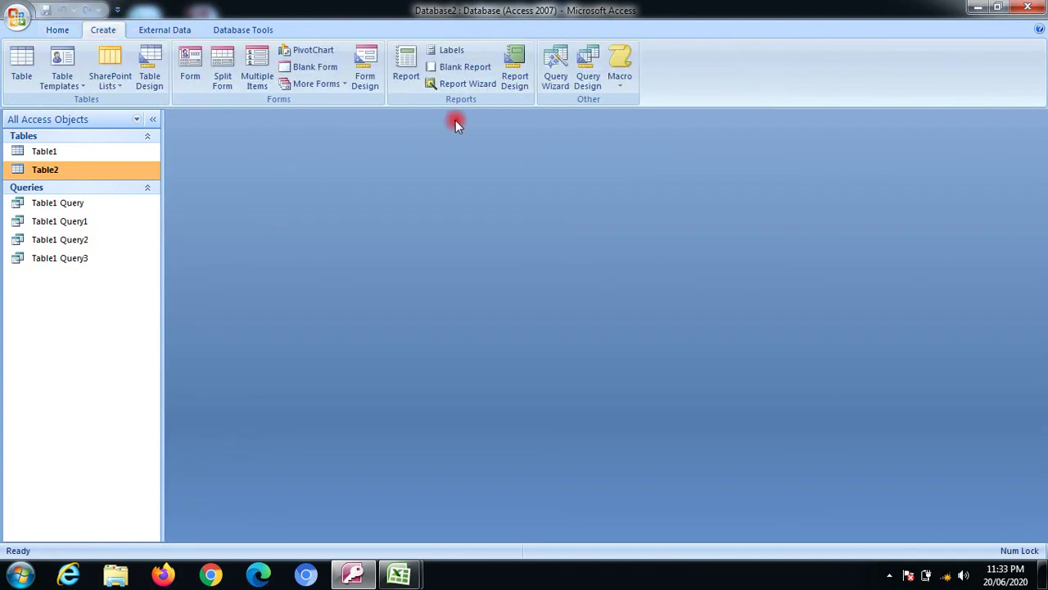
left_click(555, 67)
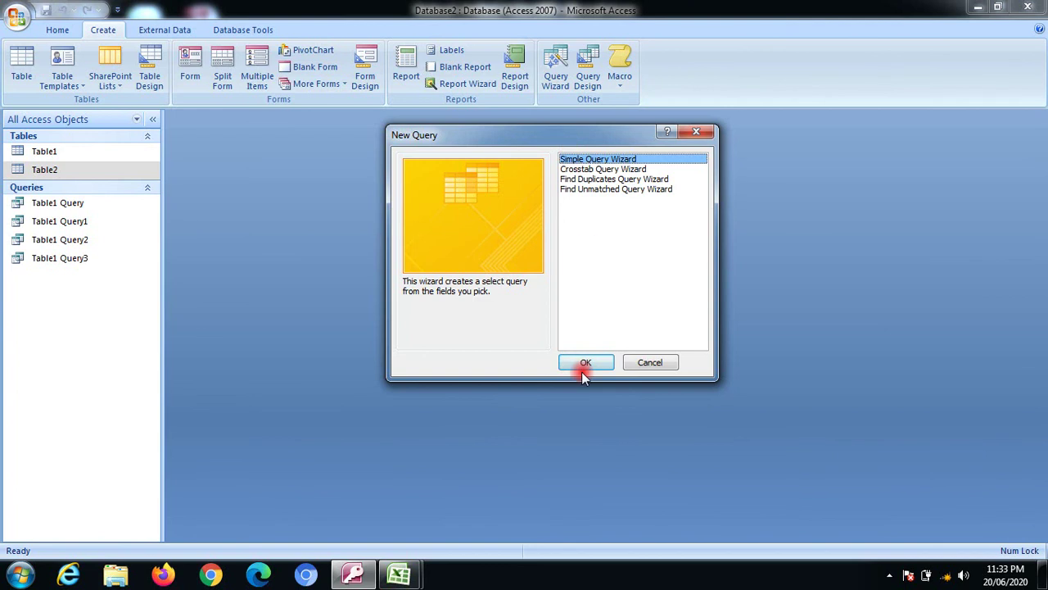
left_click(584, 365)
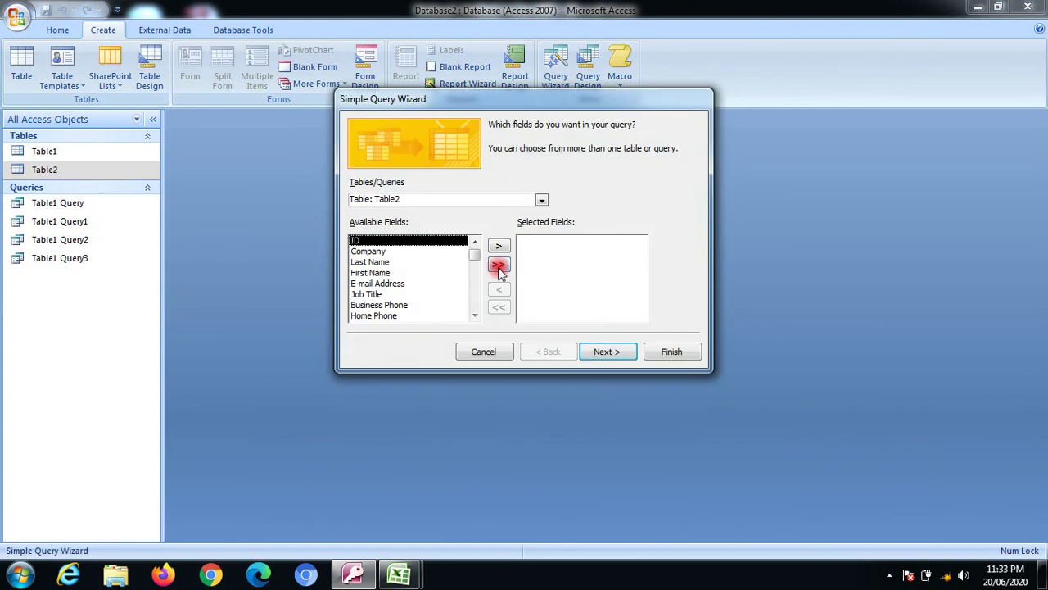
left_click(499, 267)
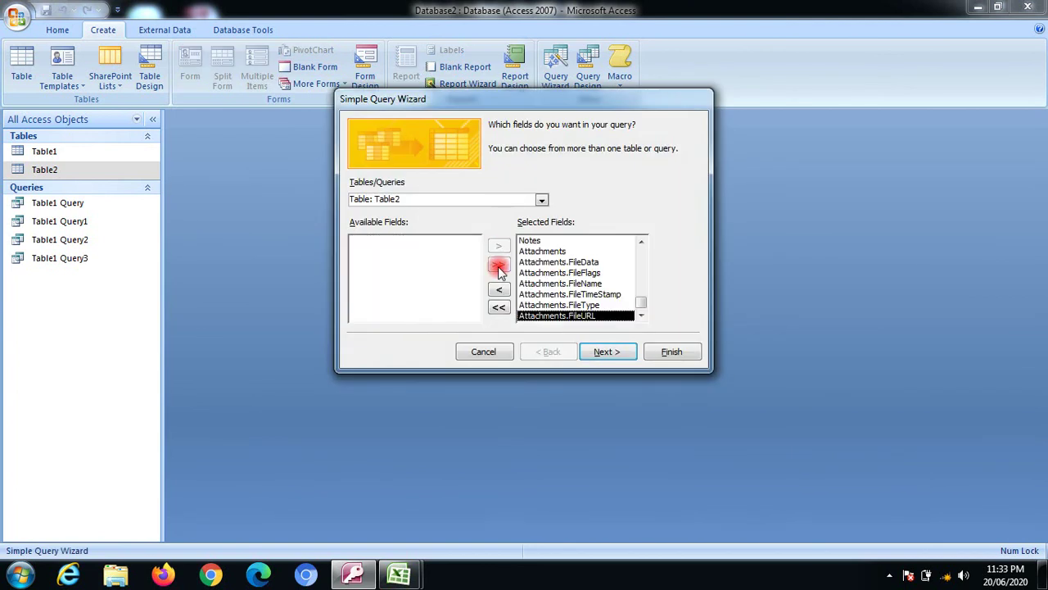
left_click(597, 352)
left_click(610, 351)
left_click(670, 355)
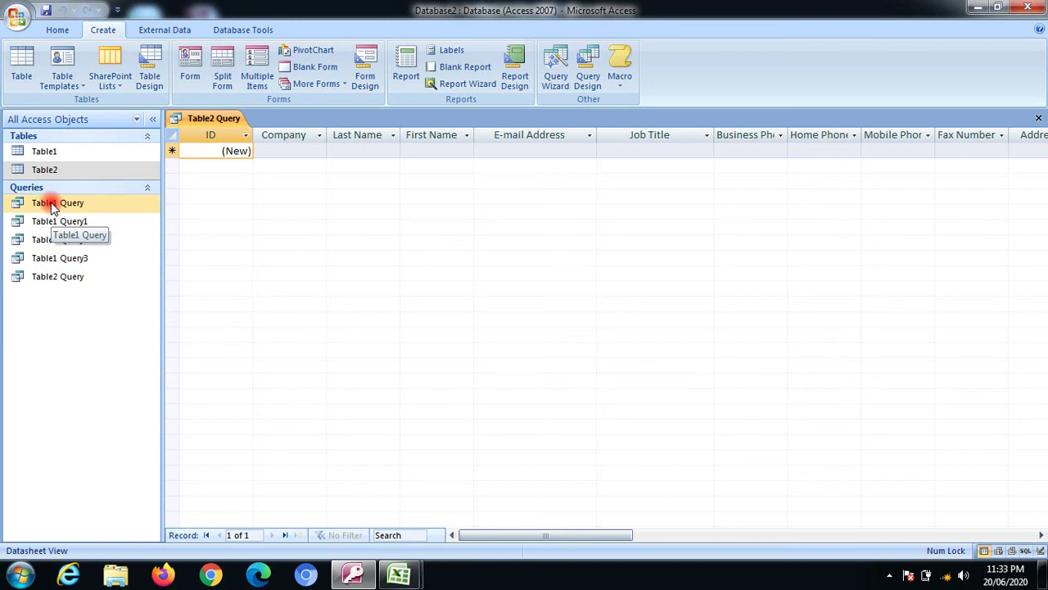
View the Table2 Query datasheet from the object list, close it, and compare the Table1 and Table2 Query entries
double_click(58, 276)
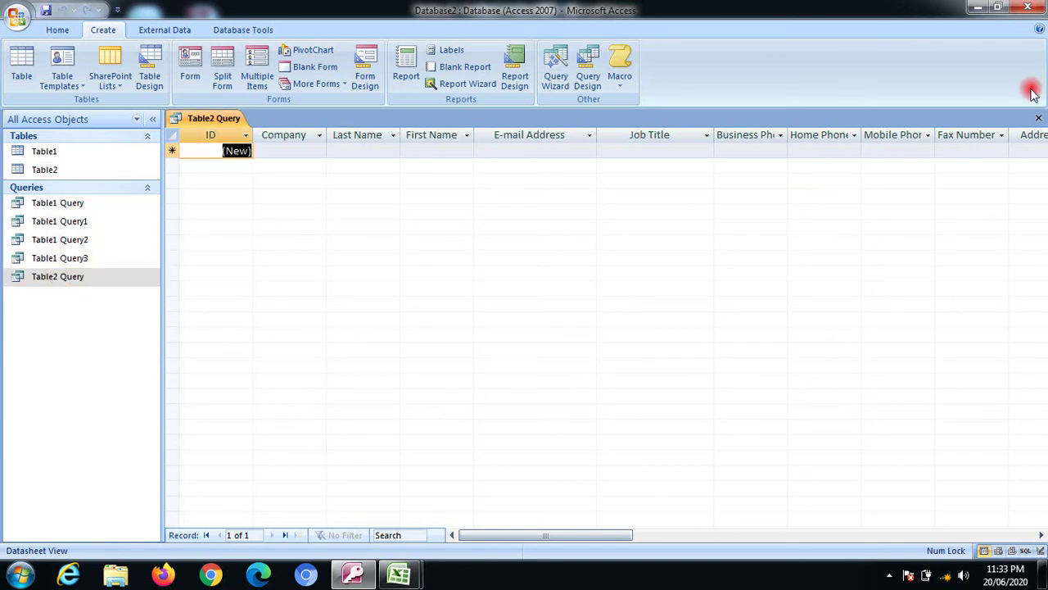
left_click(1039, 120)
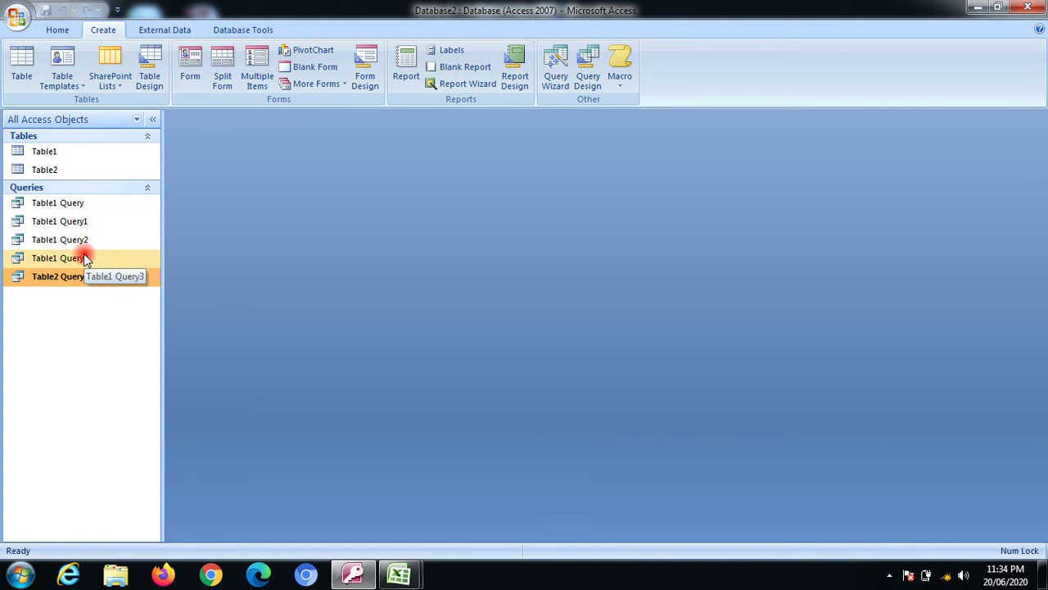
left_click(57, 154)
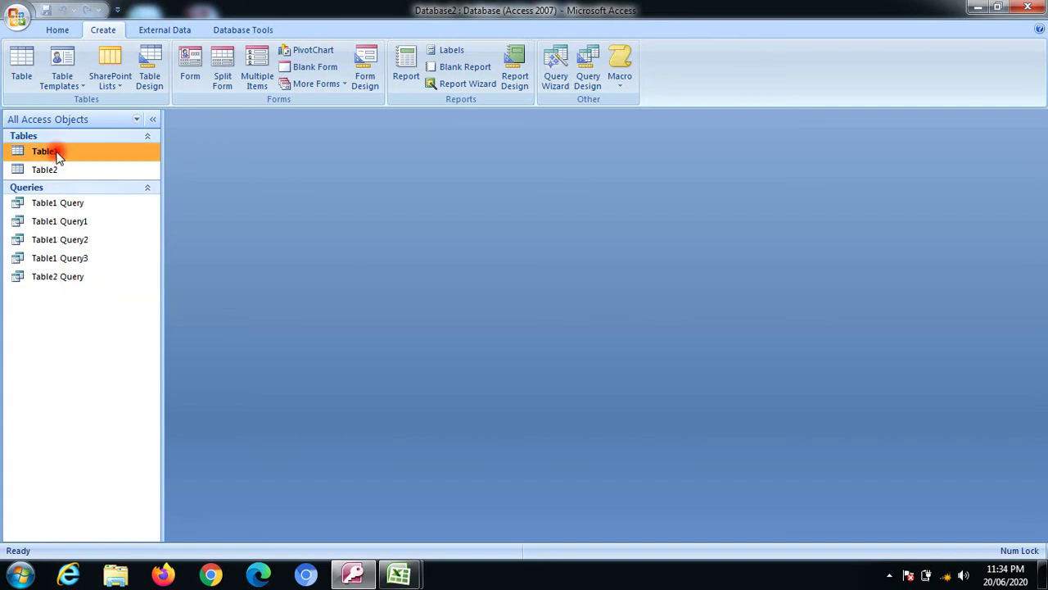
left_click(69, 278)
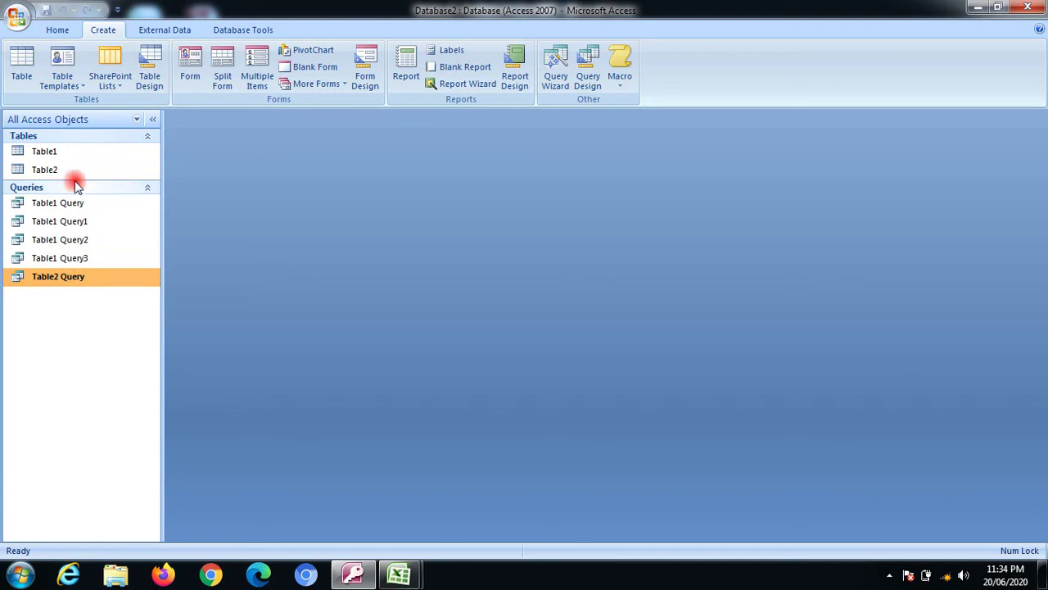
left_click(54, 154)
left_click(71, 278)
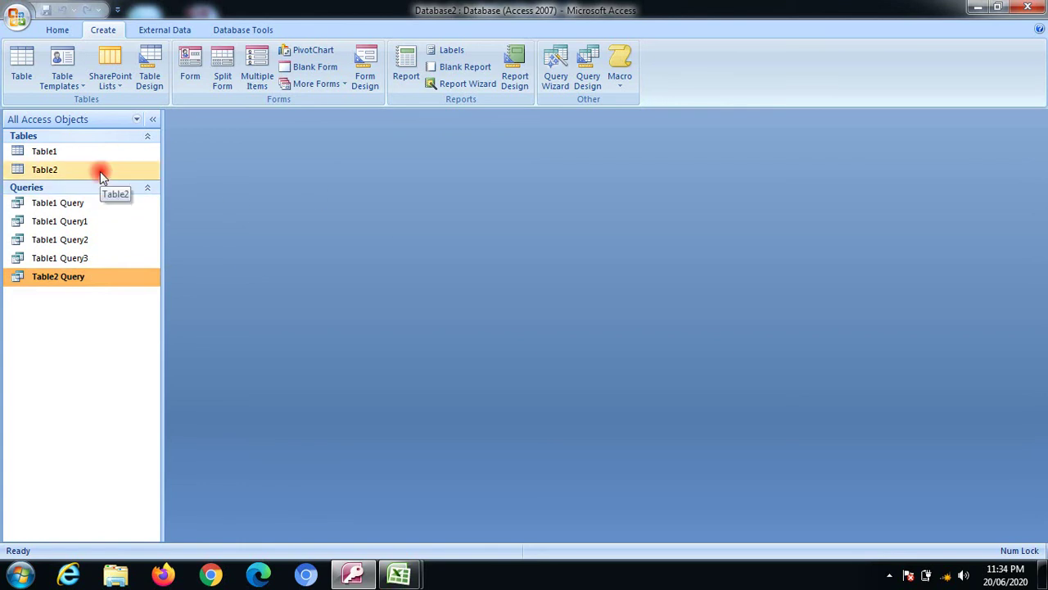
left_click(562, 88)
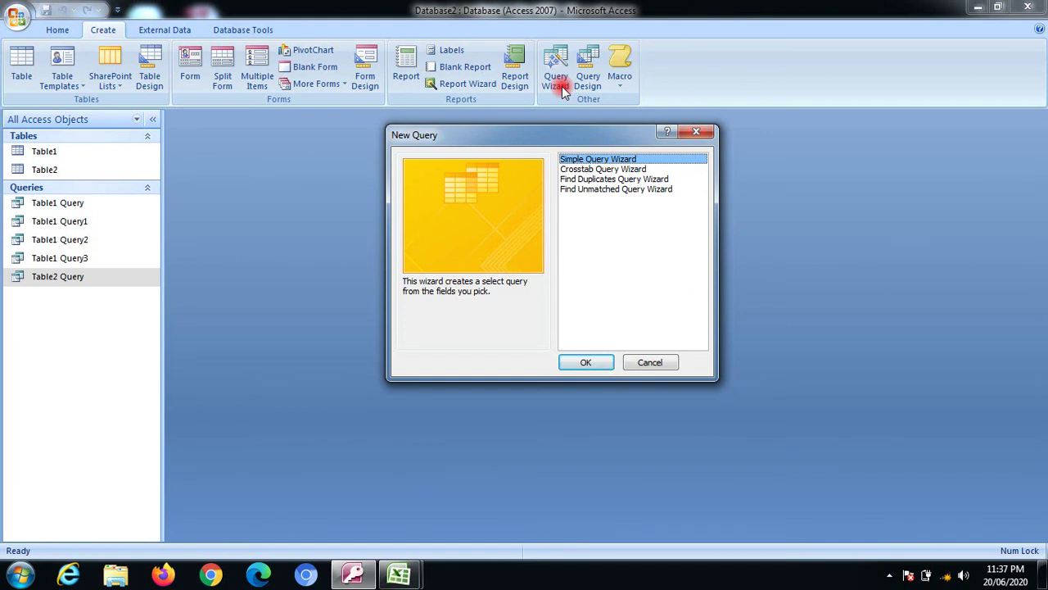
left_click(585, 365)
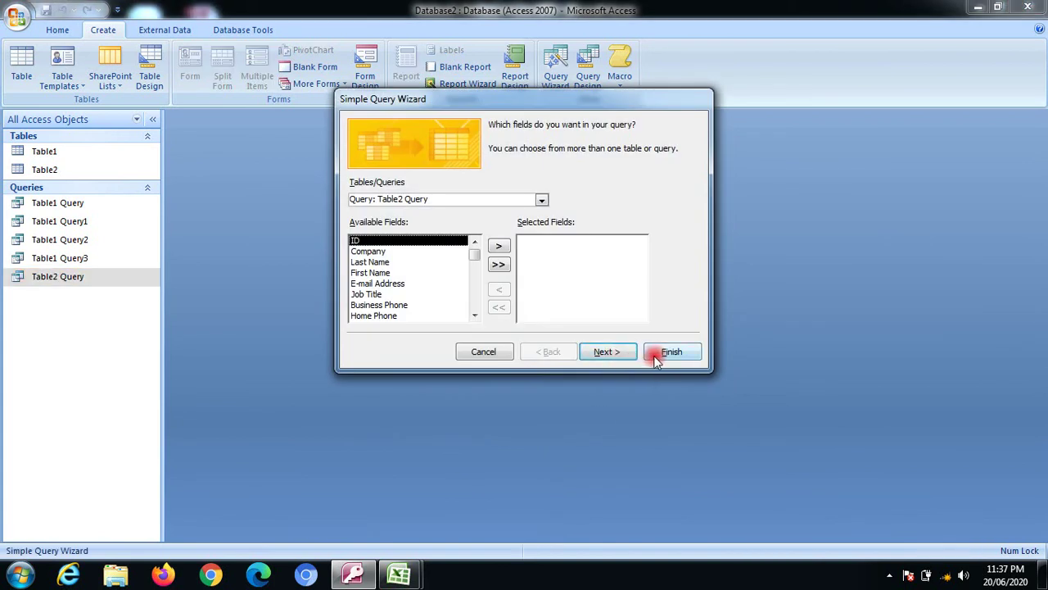
left_click(489, 353)
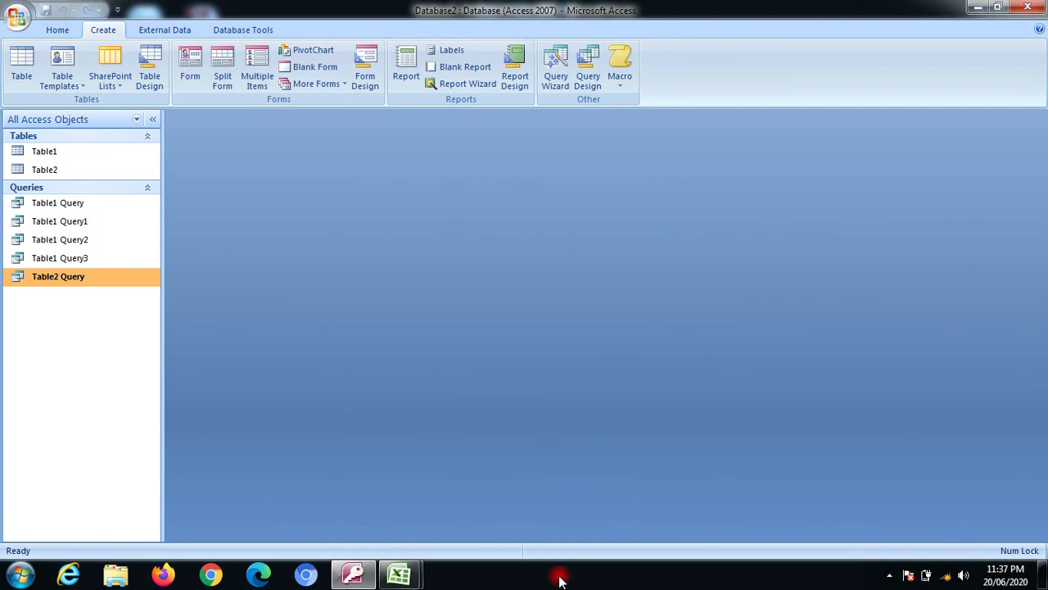